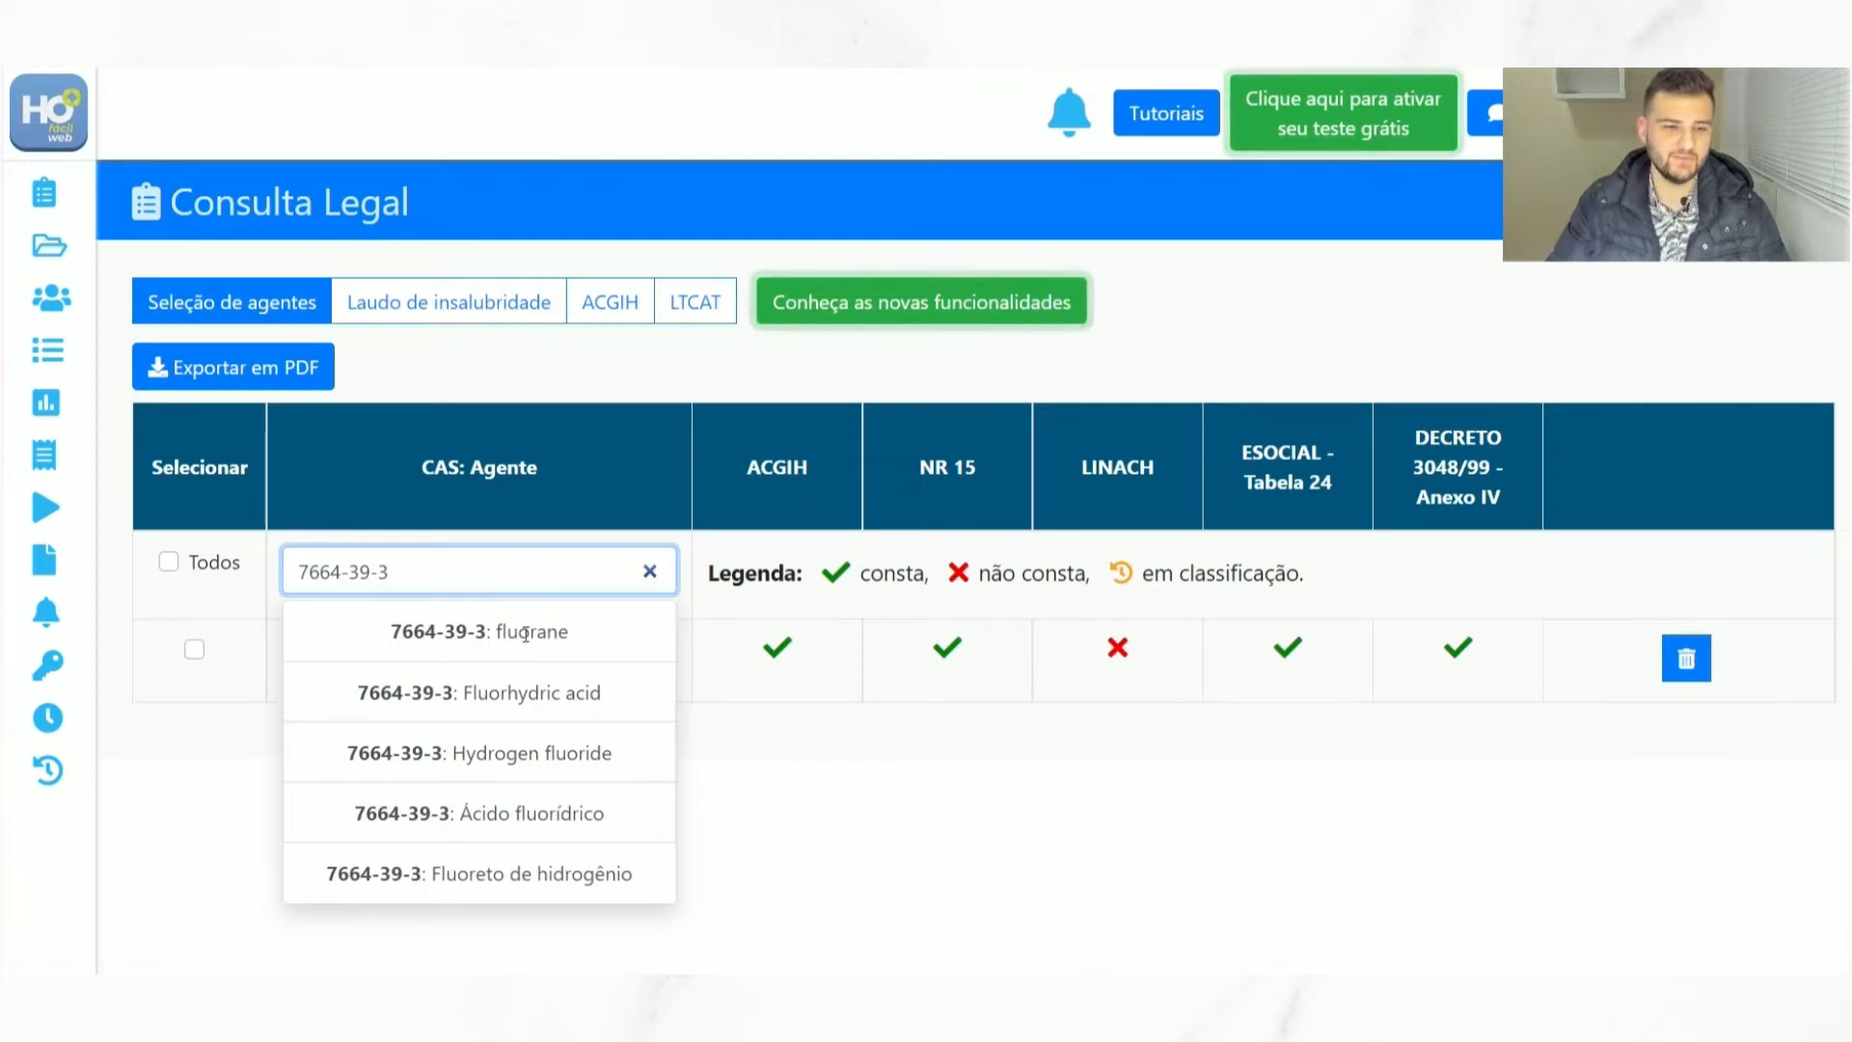
# - Add the agents 7664-39-3: Fluoreto de hidrogênio and 7439-96-5: Manganês to the Consulta Legal agent list
pyautogui.click(595, 885)
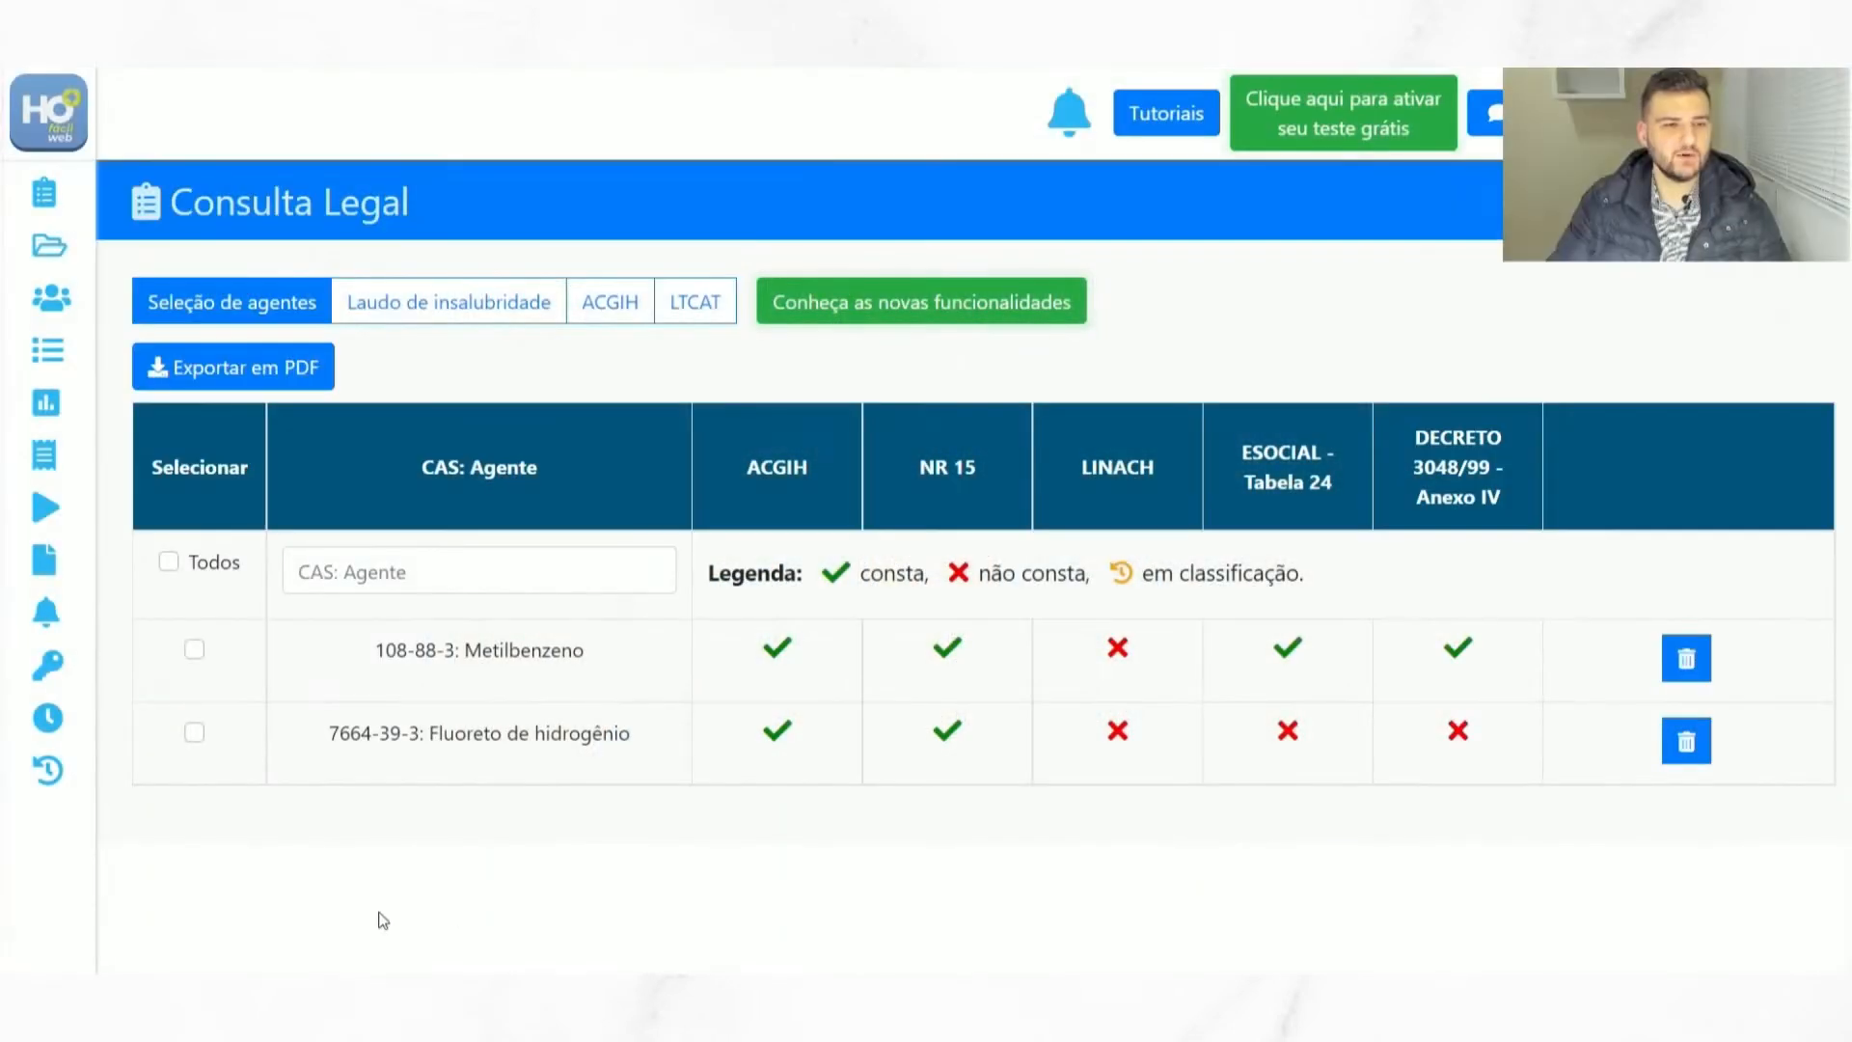
pyautogui.click(411, 562)
pyautogui.write('manganês')
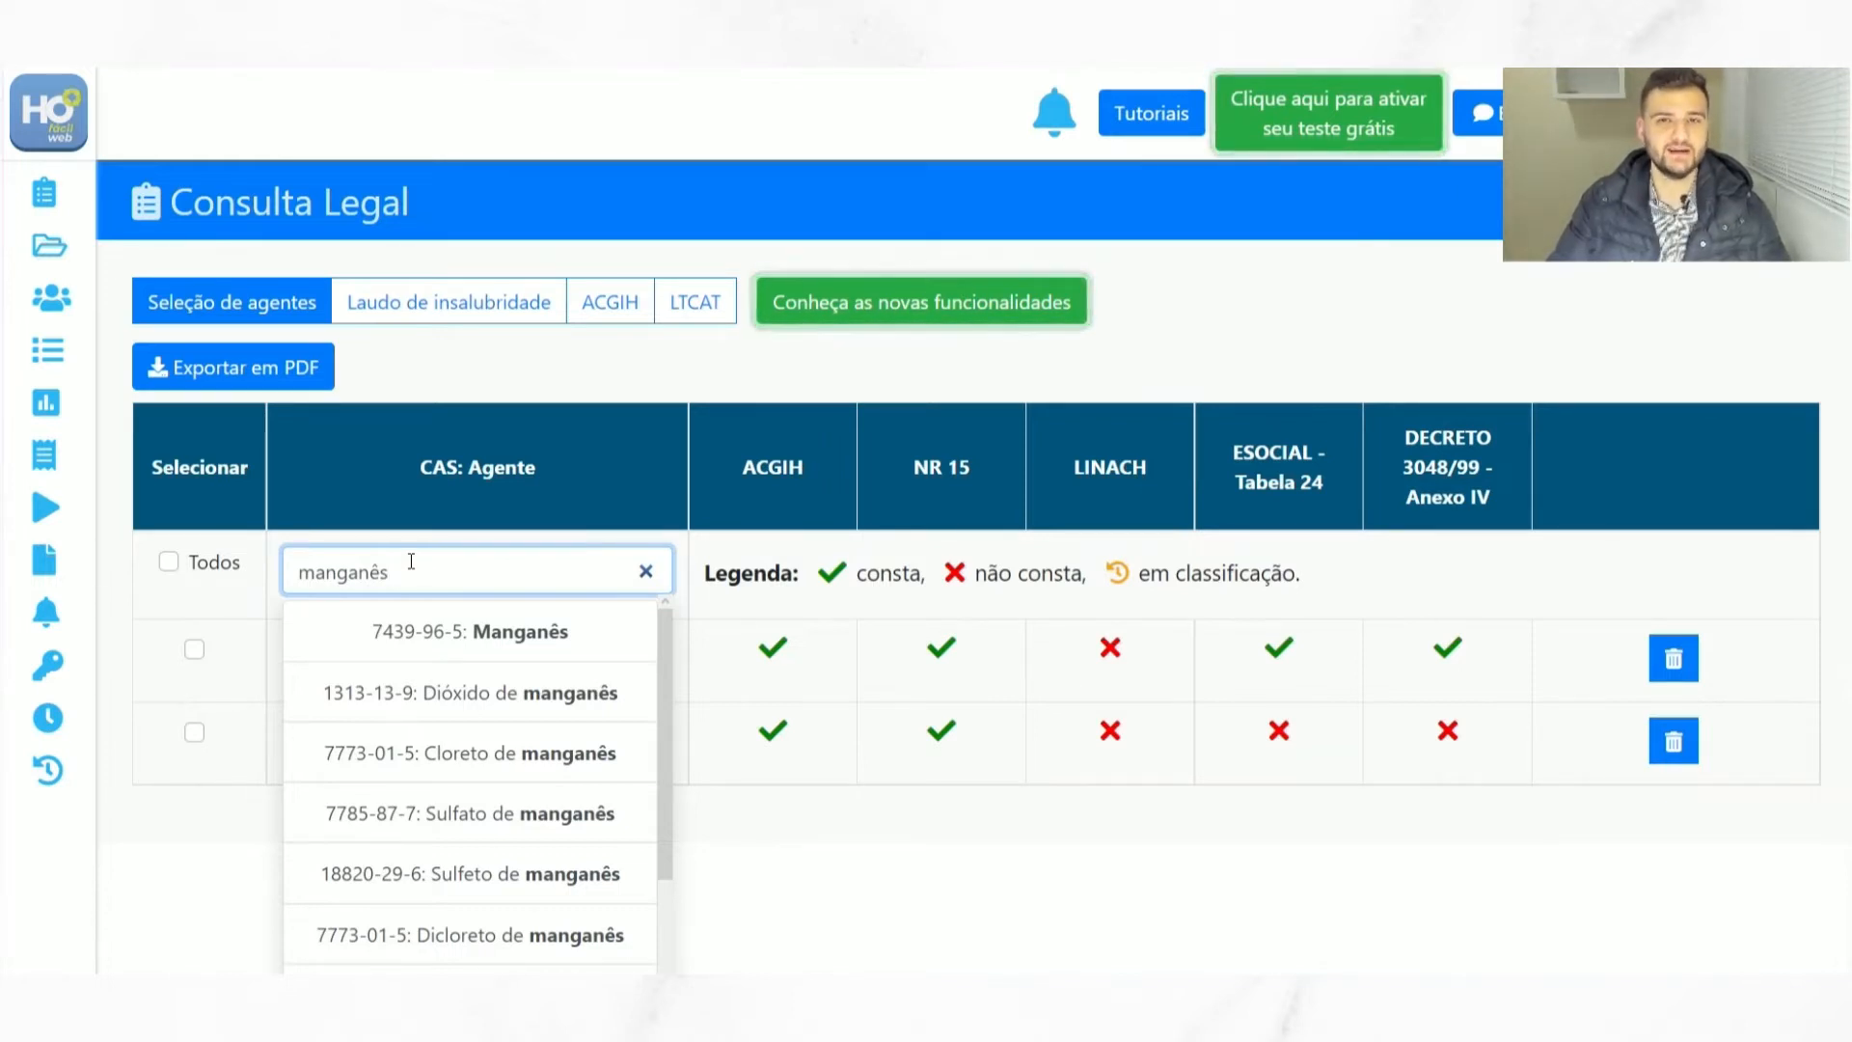
pyautogui.click(498, 633)
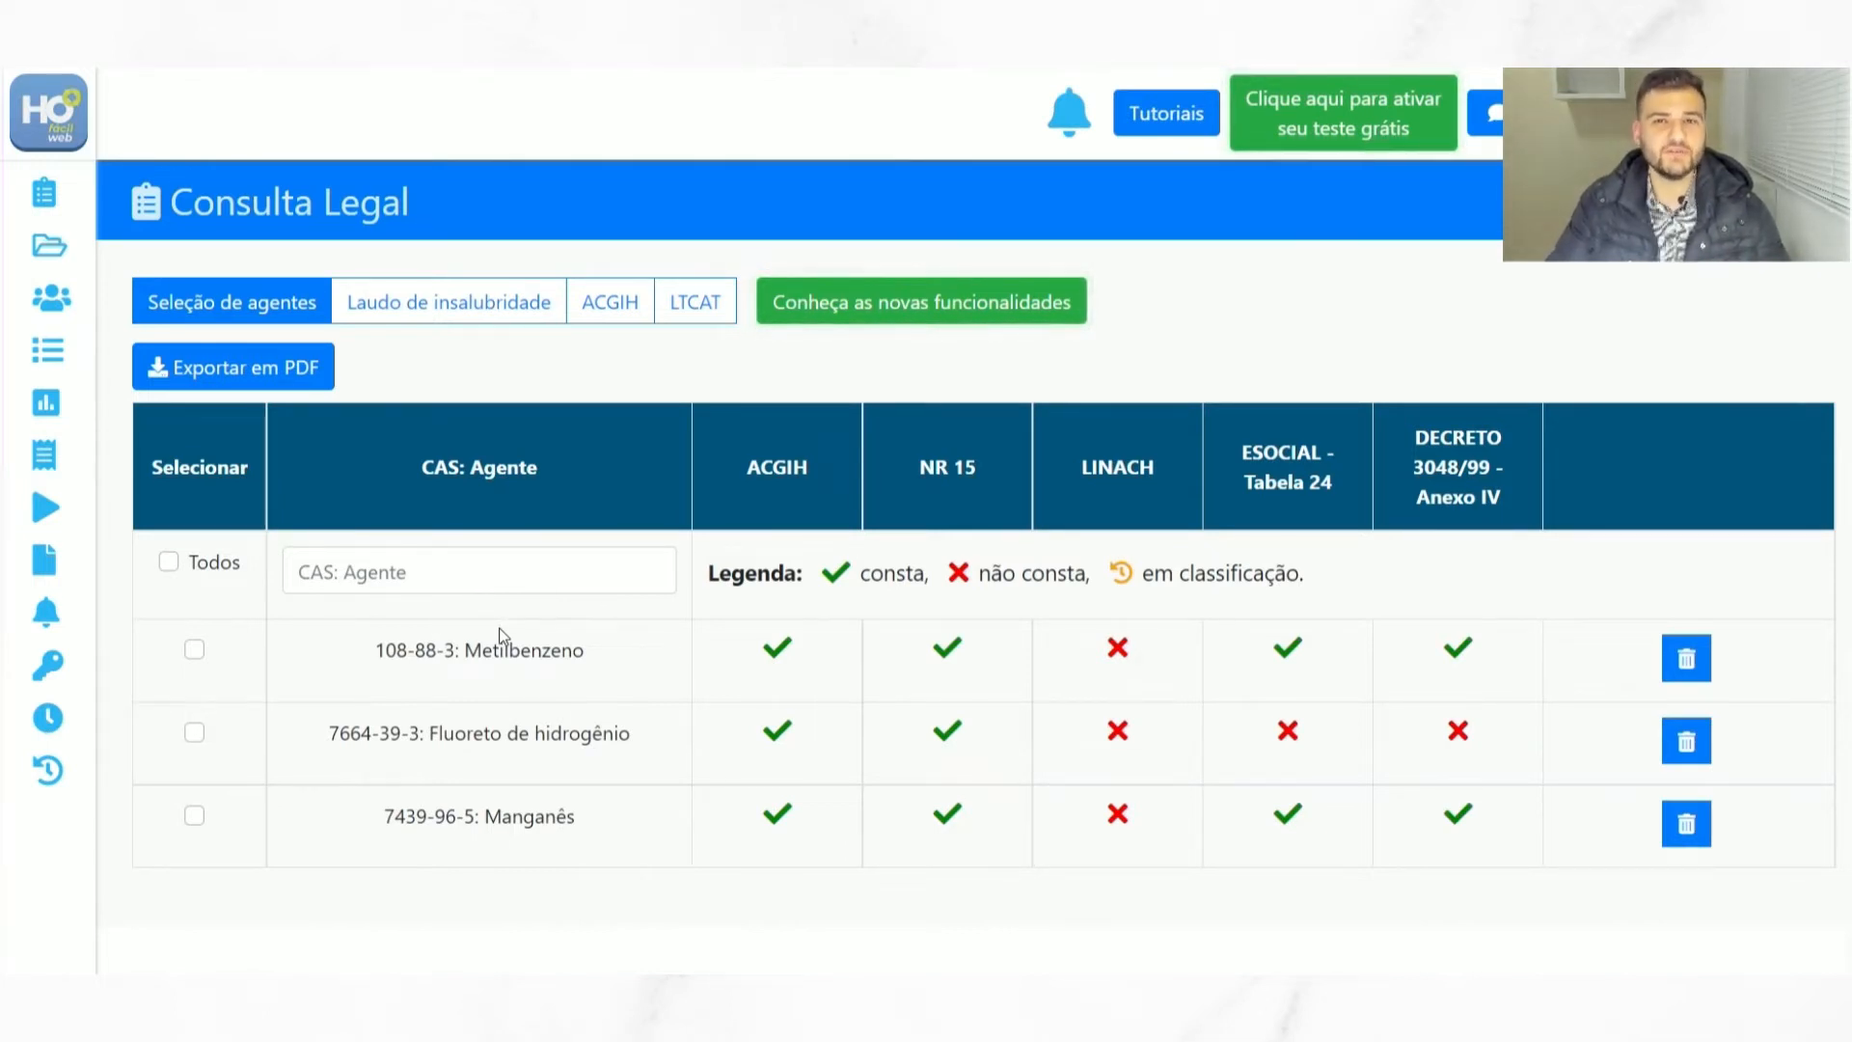
# - Add 1317-95-9: Sílica Livre (Sílica Cristalina, como Alfa-Quartzo) and 71-43-2: Benzeno to the agent list
pyautogui.click(510, 585)
pyautogui.write('sílica')
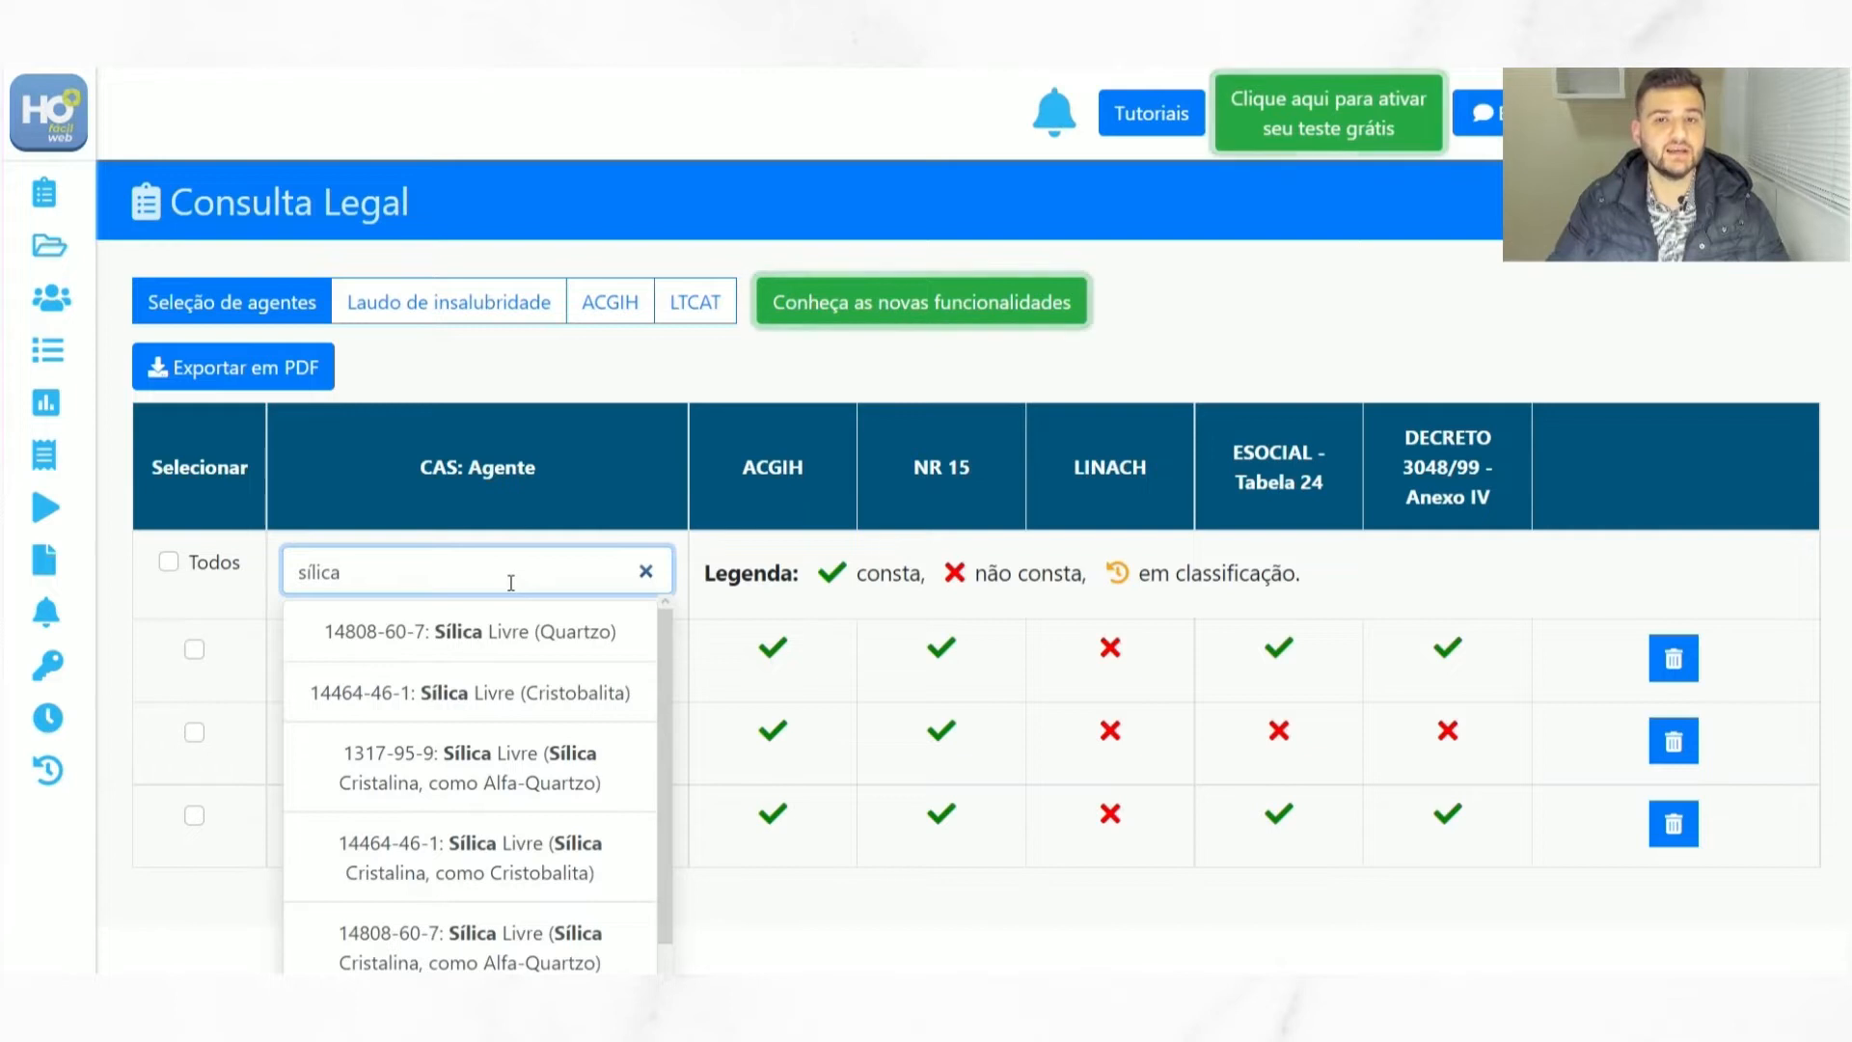
pyautogui.click(516, 804)
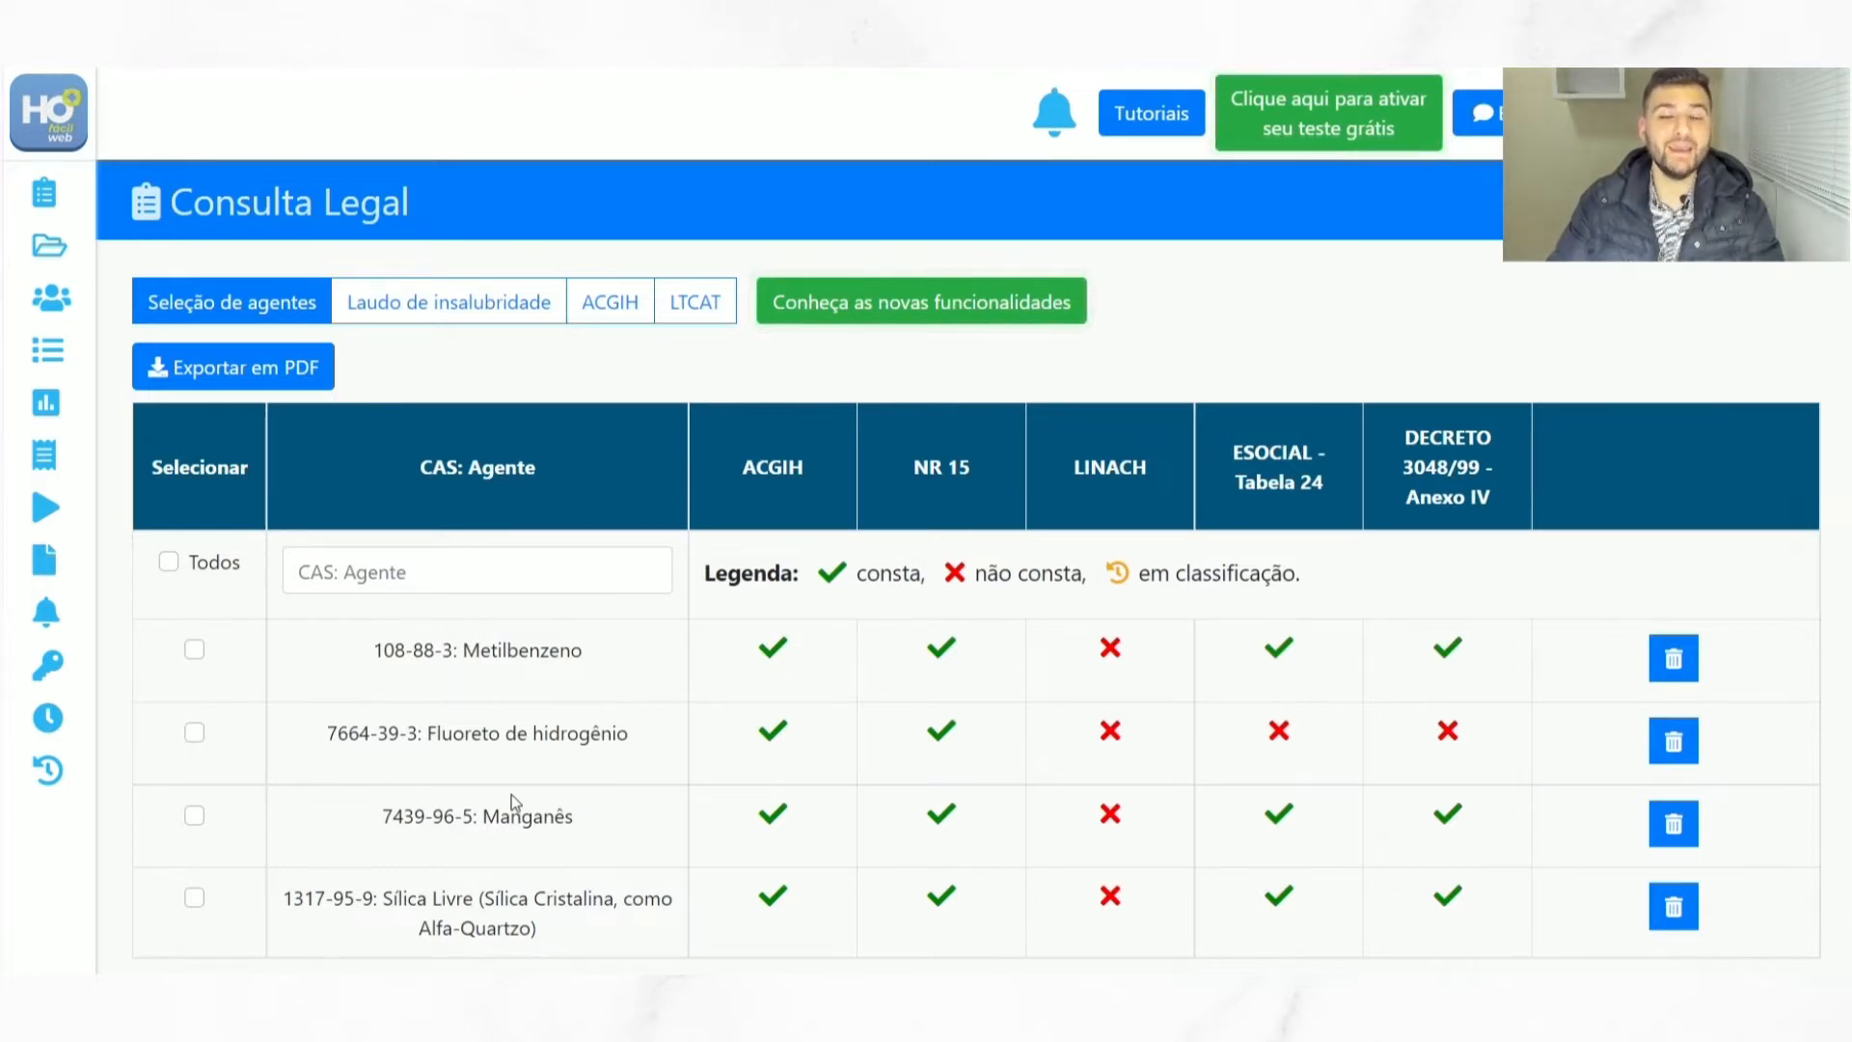
pyautogui.click(460, 559)
pyautogui.write('benzeno')
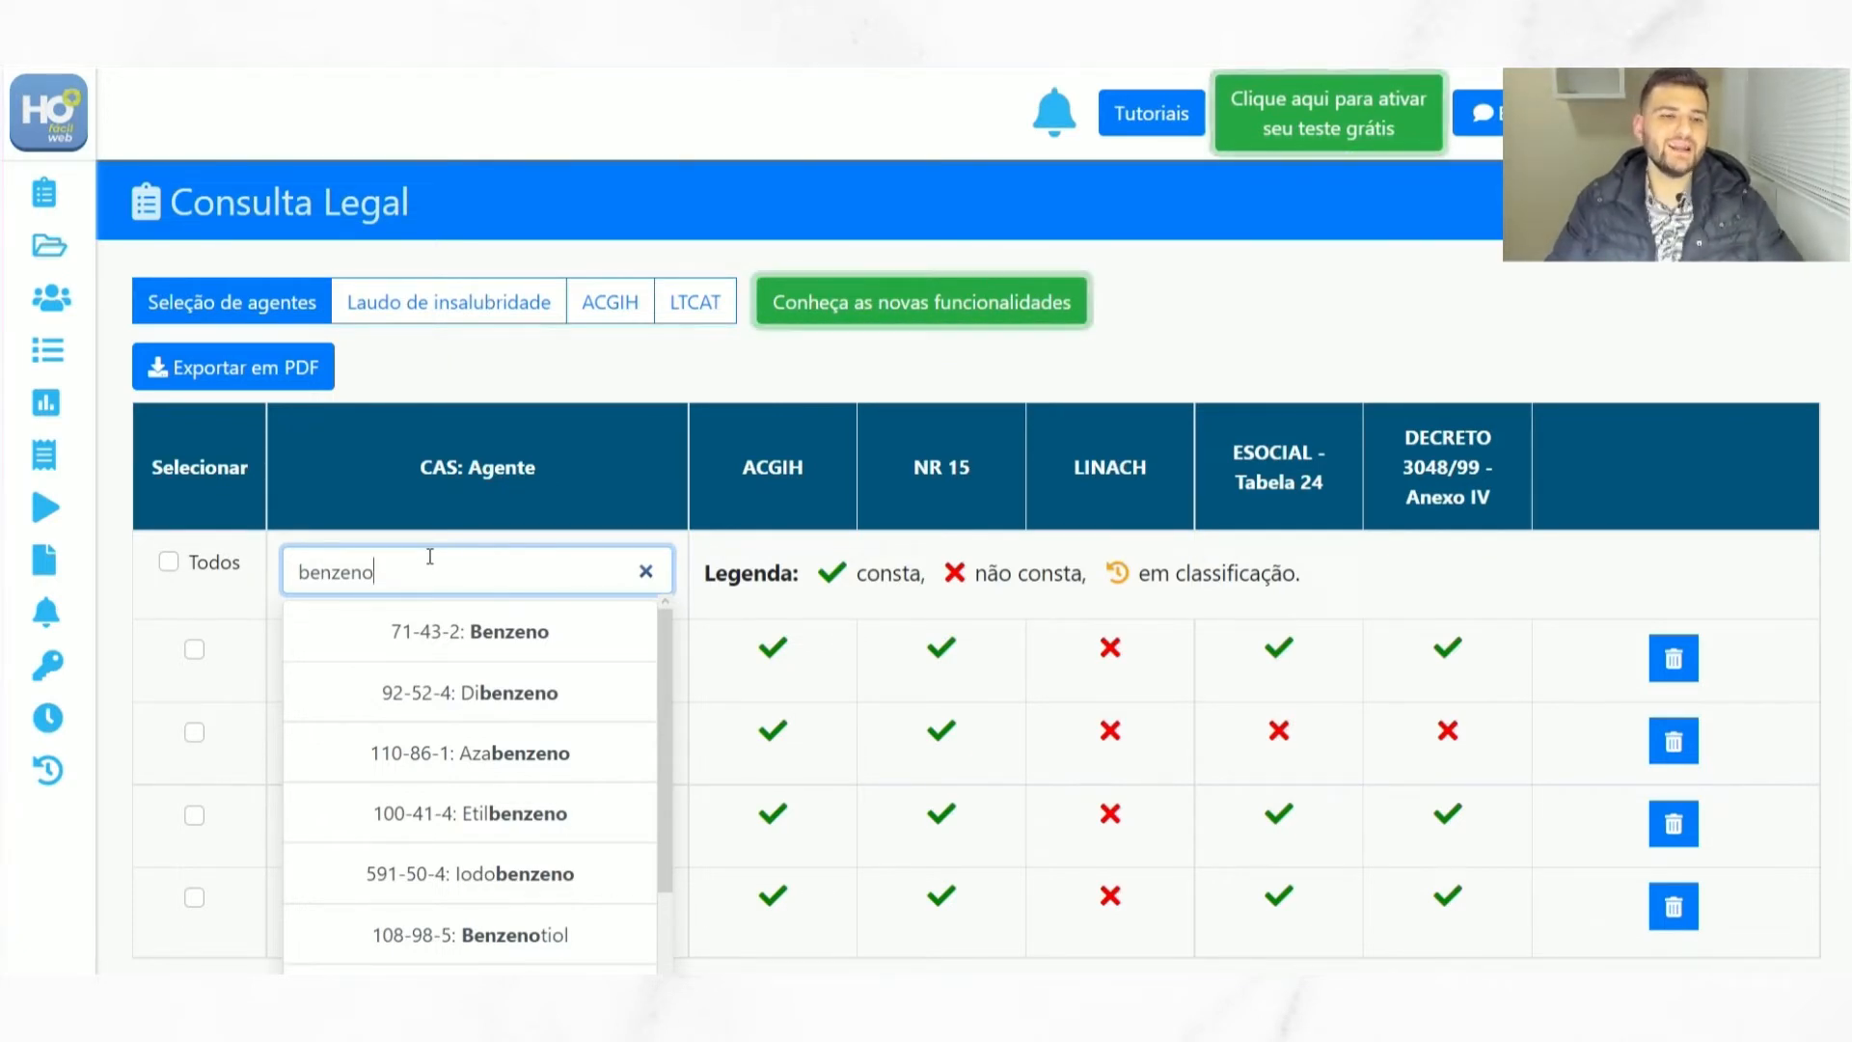
pyautogui.click(468, 632)
# - Add 75-07-0: Acetaldeído to the agent list and look up the agent with CAS 1071-83-6
pyautogui.scroll(-1, 469, 633)
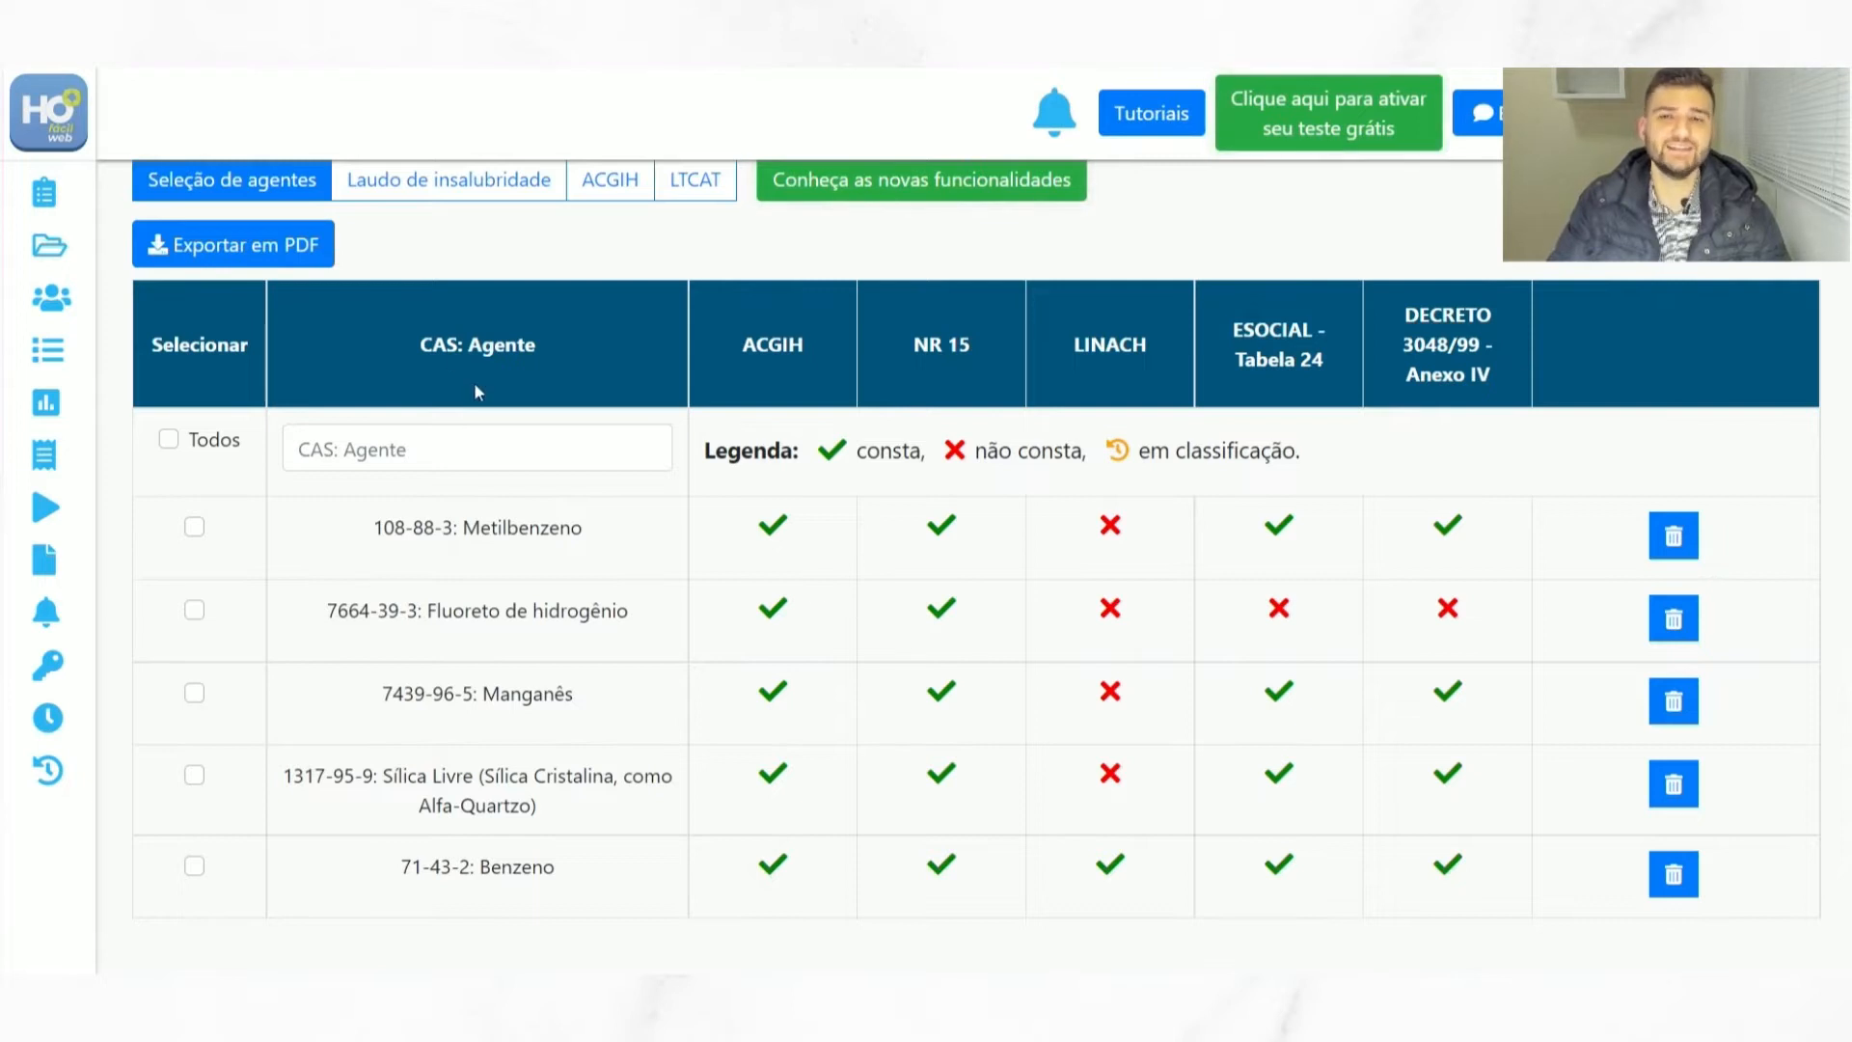
pyautogui.click(560, 437)
pyautogui.write('acetaldeído')
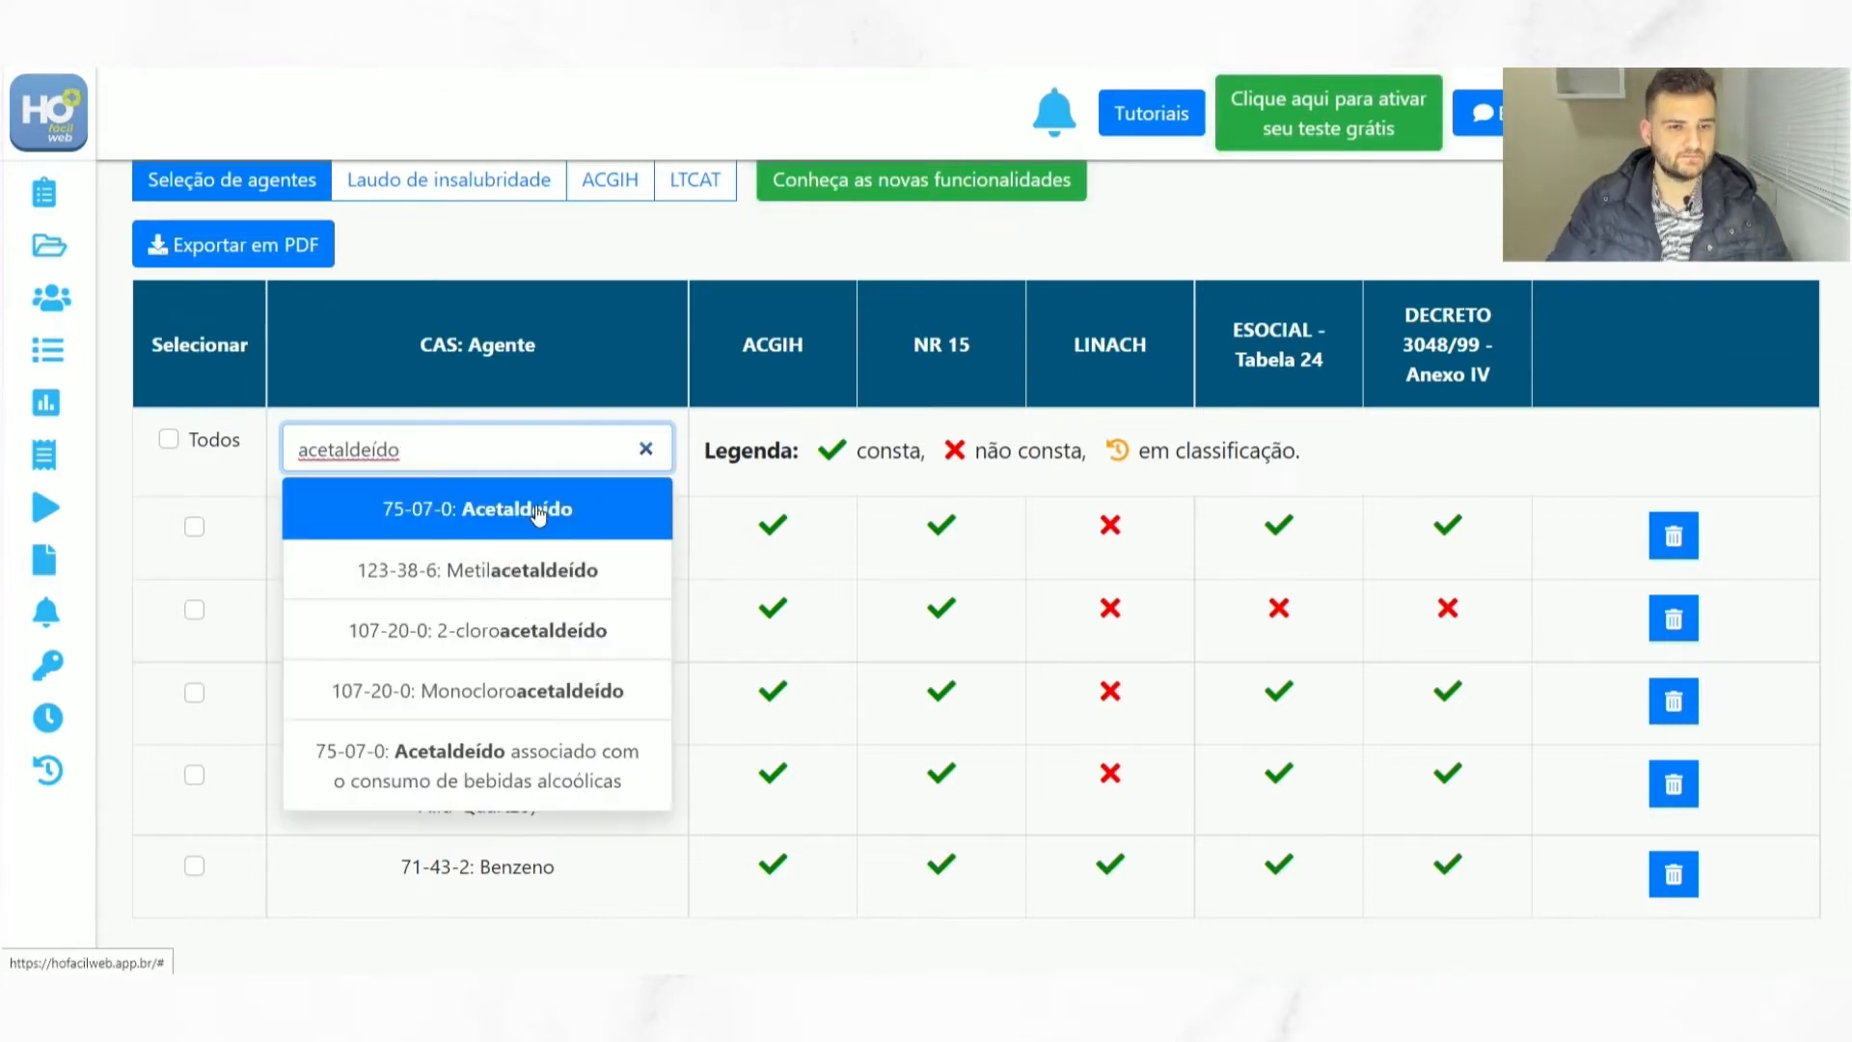
pyautogui.click(539, 507)
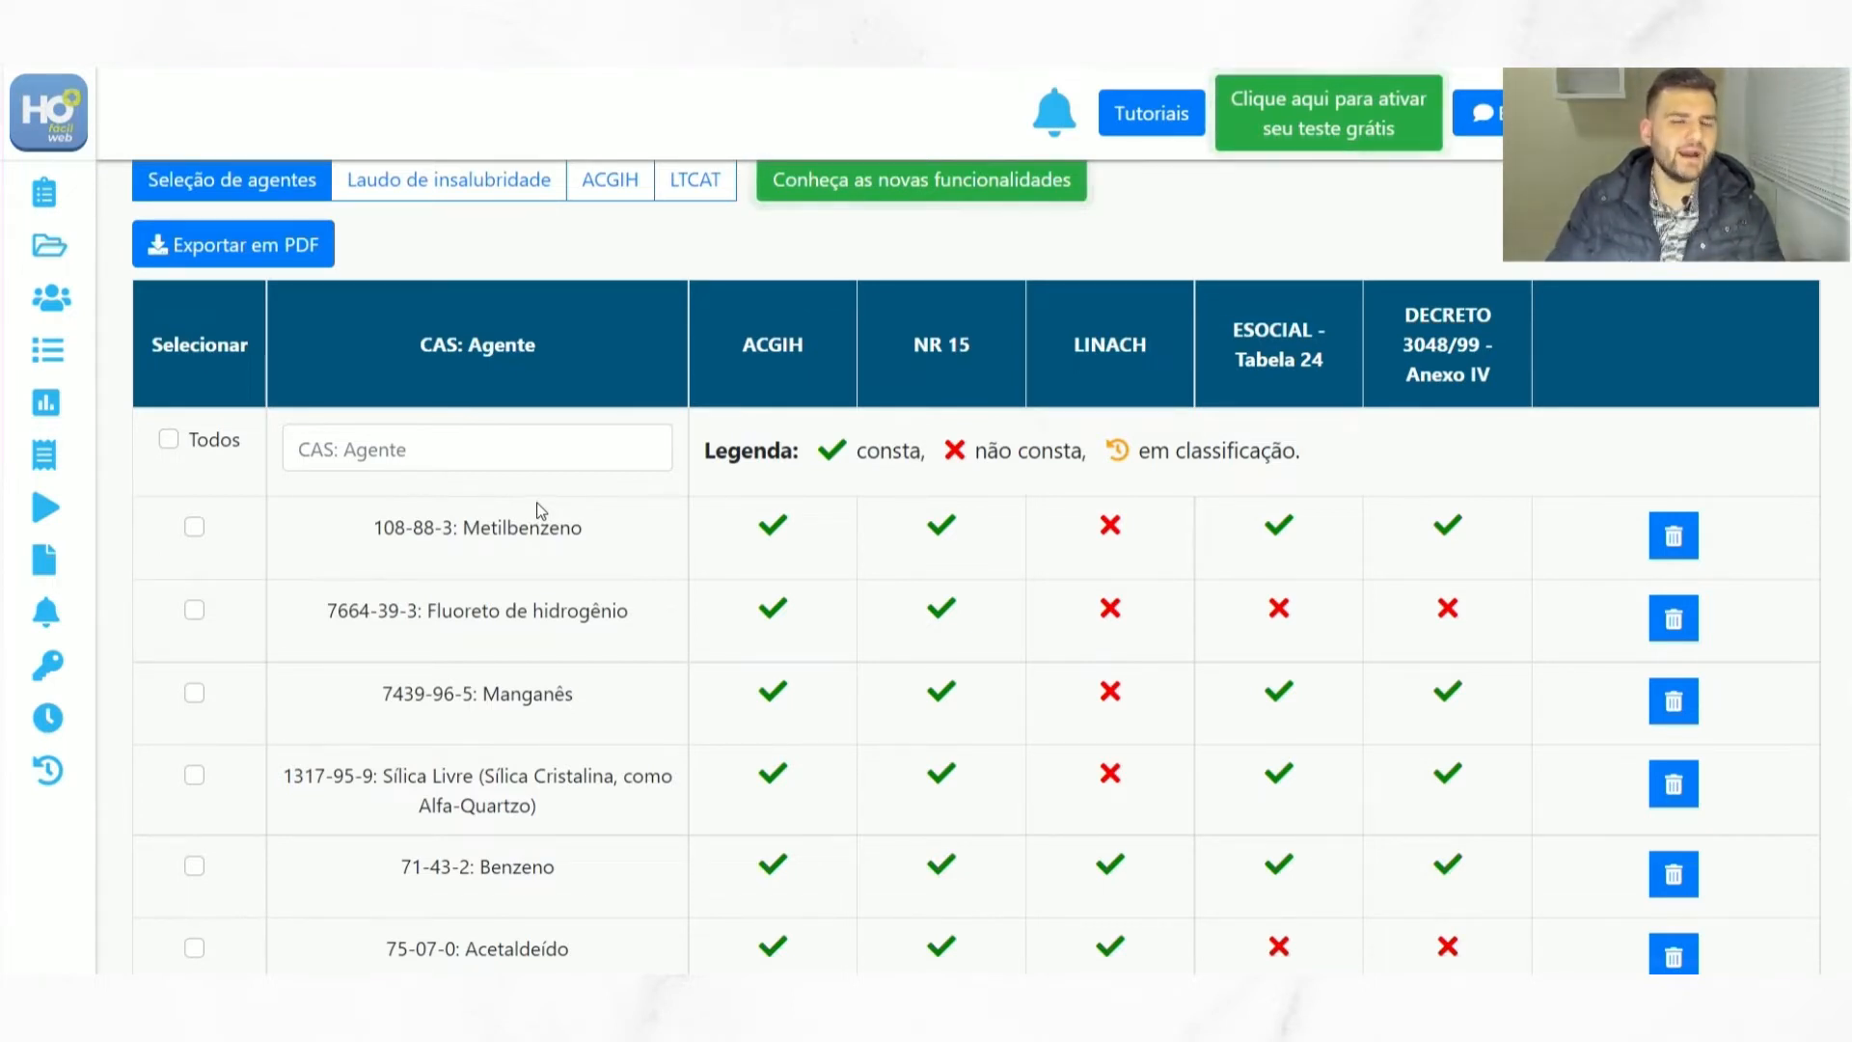
pyautogui.click(472, 449)
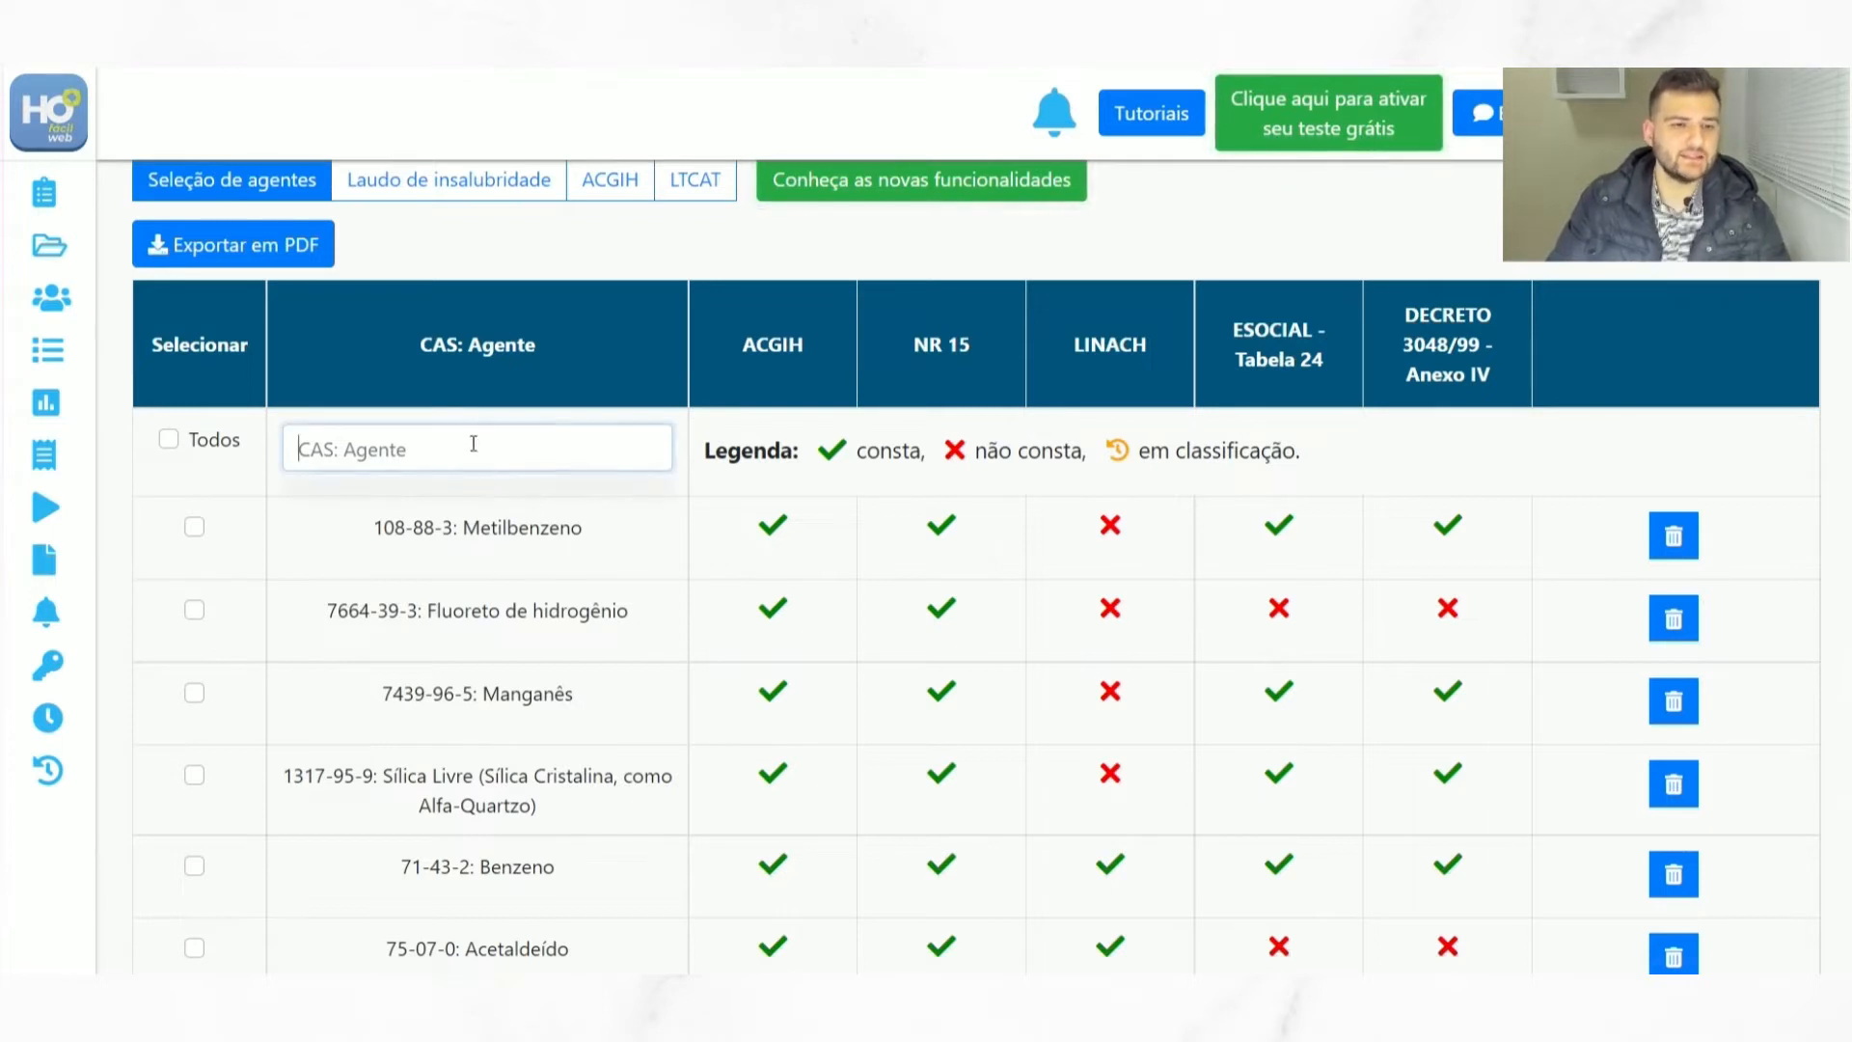
pyautogui.write('1071-83-6')
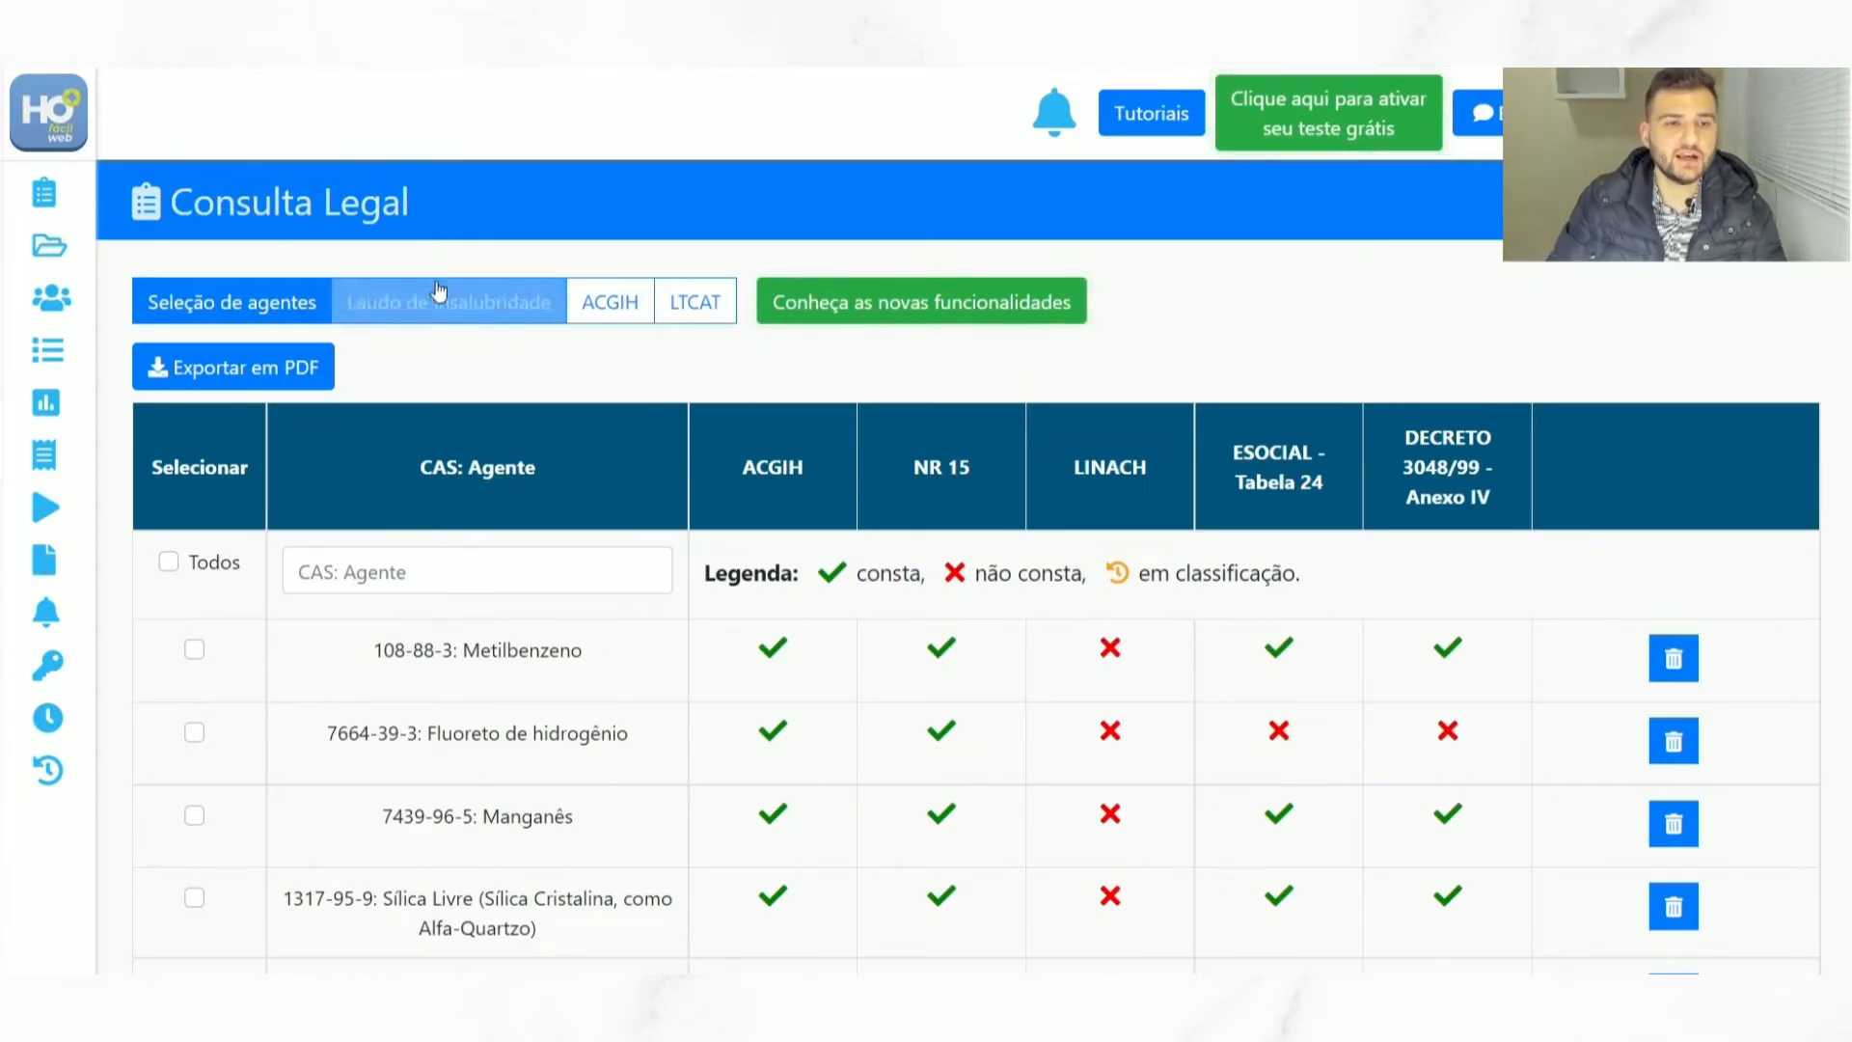
# - In the Laudo de insalubridade, save "Manipulação de outras substâncias cancerígenas afins aos hidrocarbonetos e outros compostos de carbono" as Benzeno's activity
pyautogui.click(471, 321)
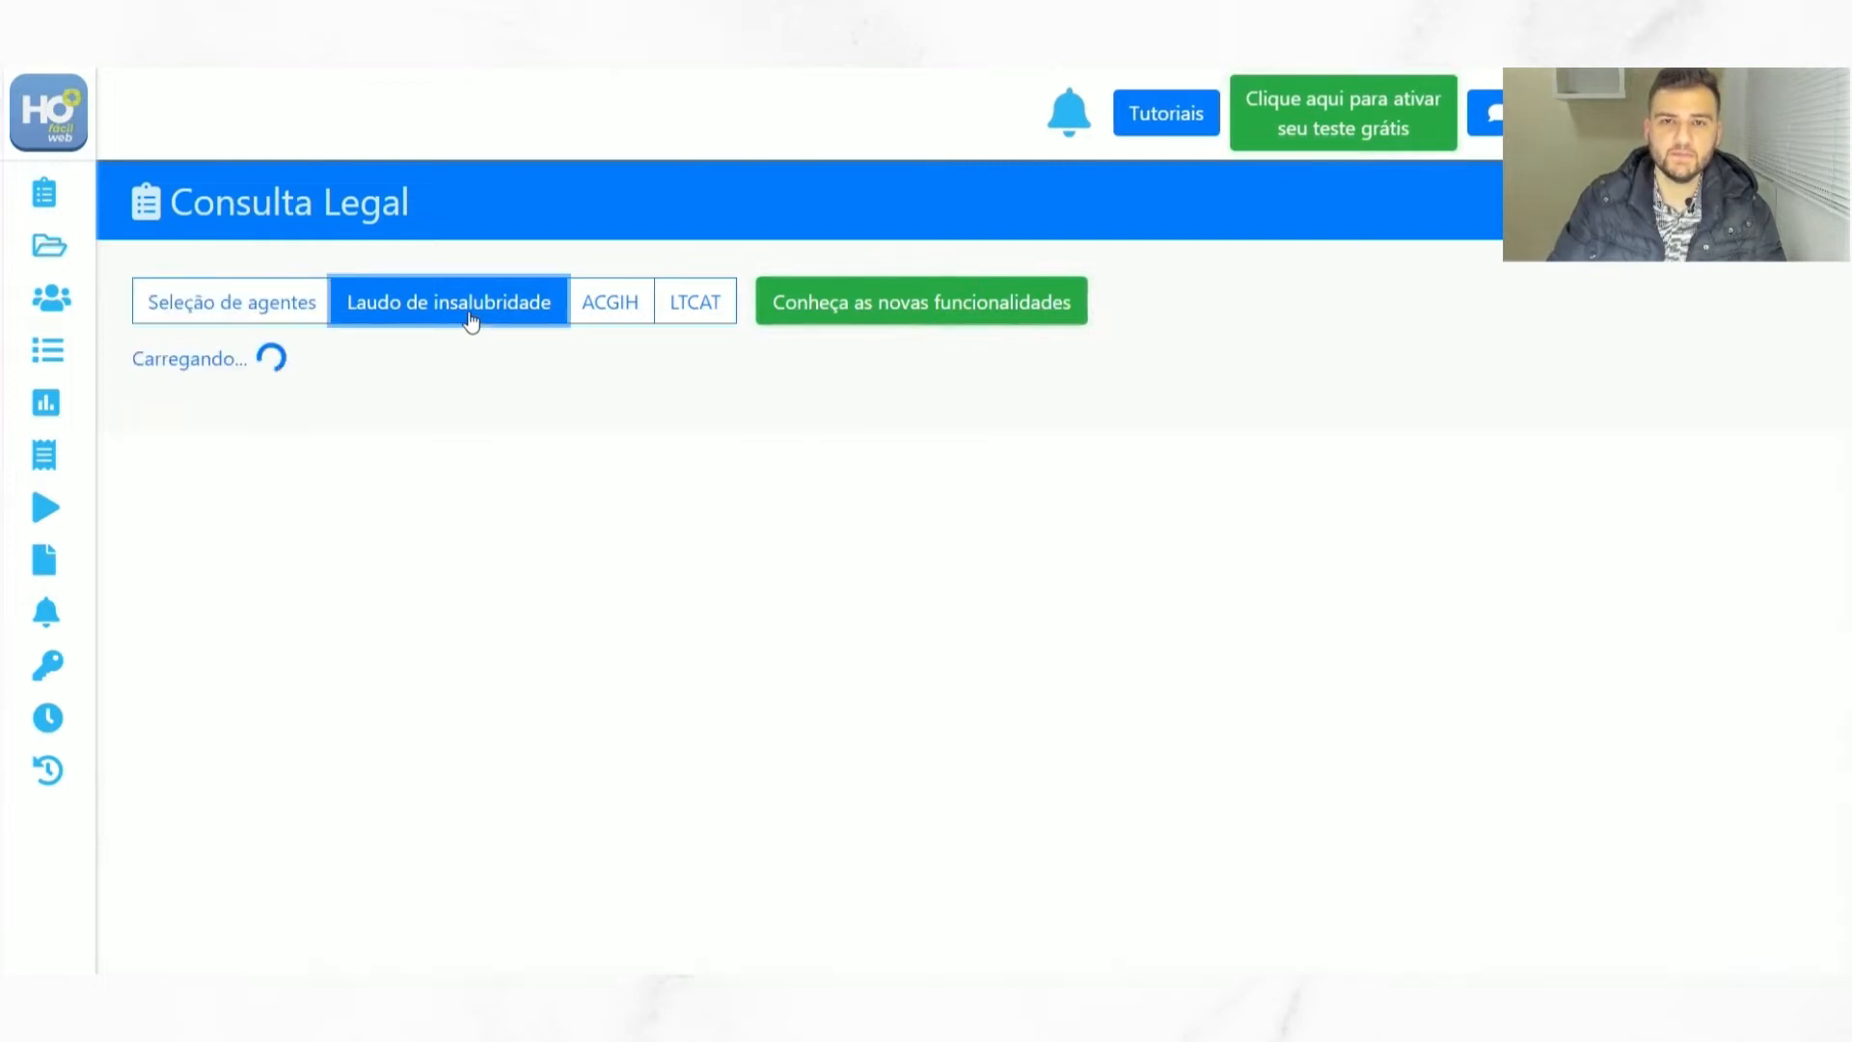
pyautogui.scroll(-6, 576, 675)
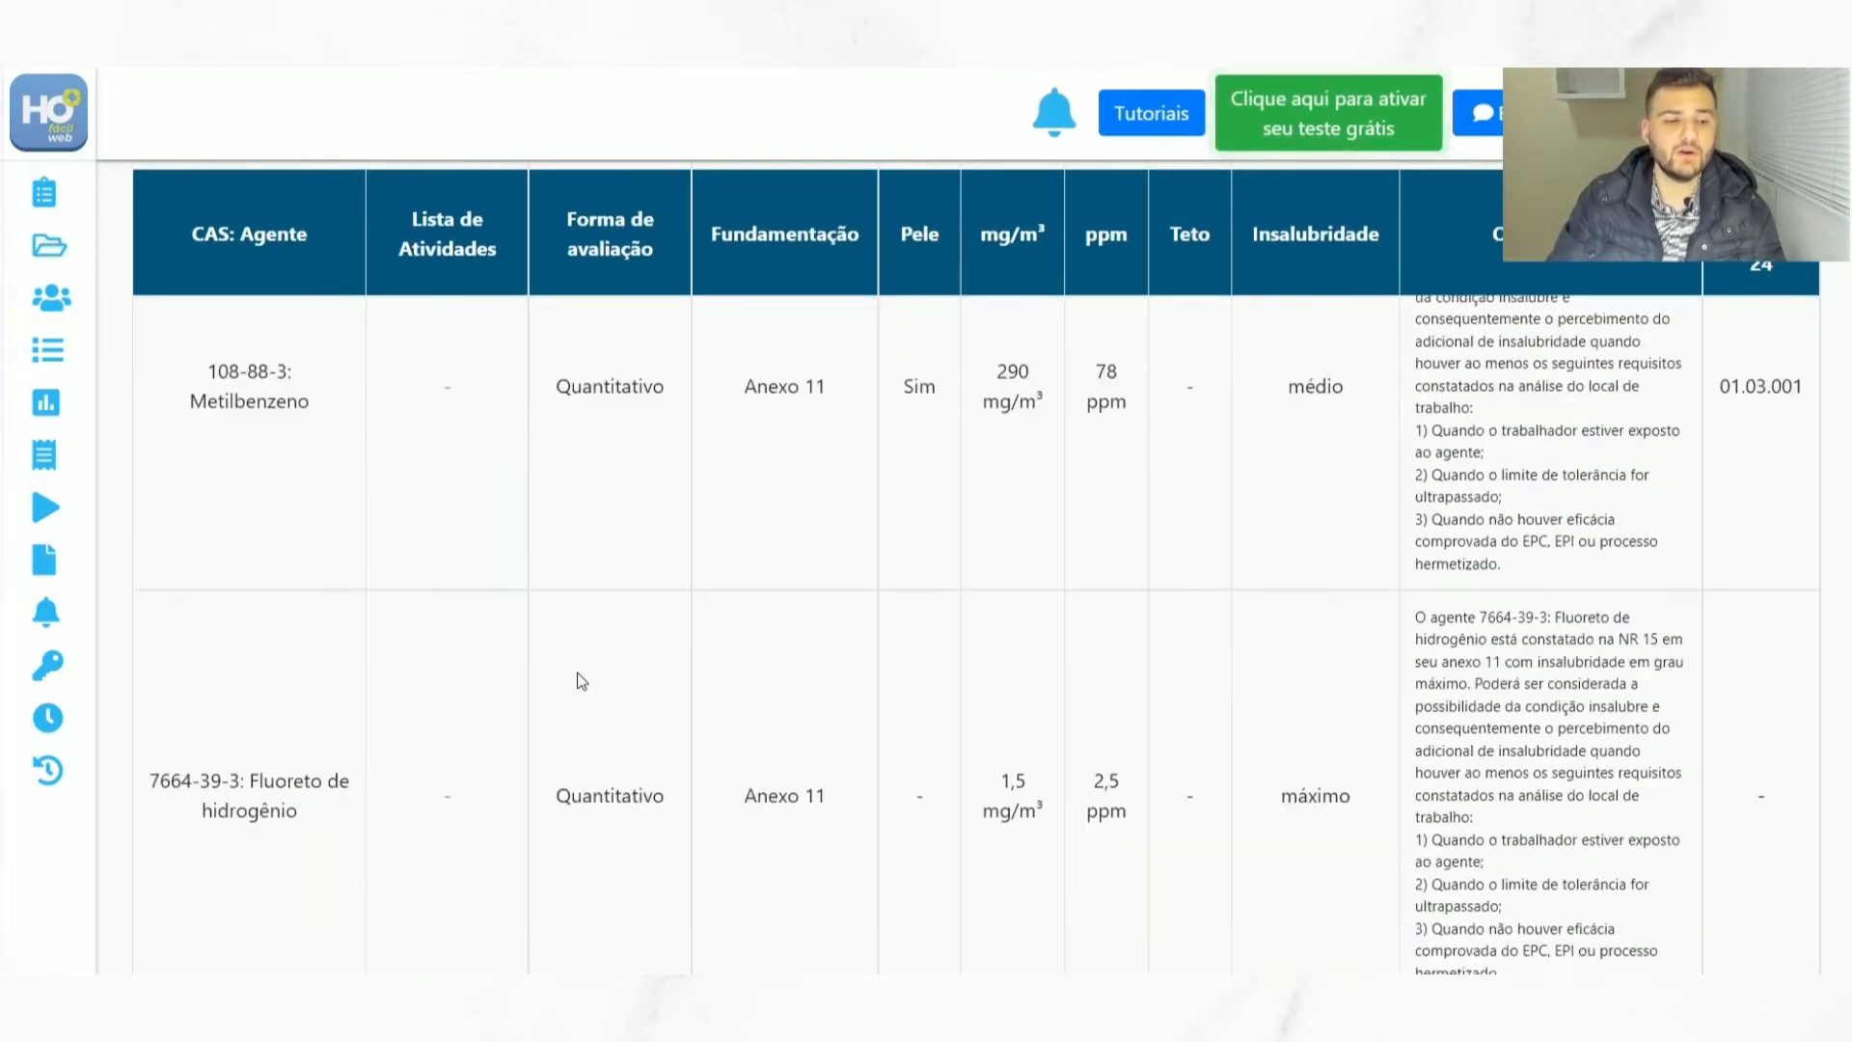
pyautogui.scroll(-2, 598, 685)
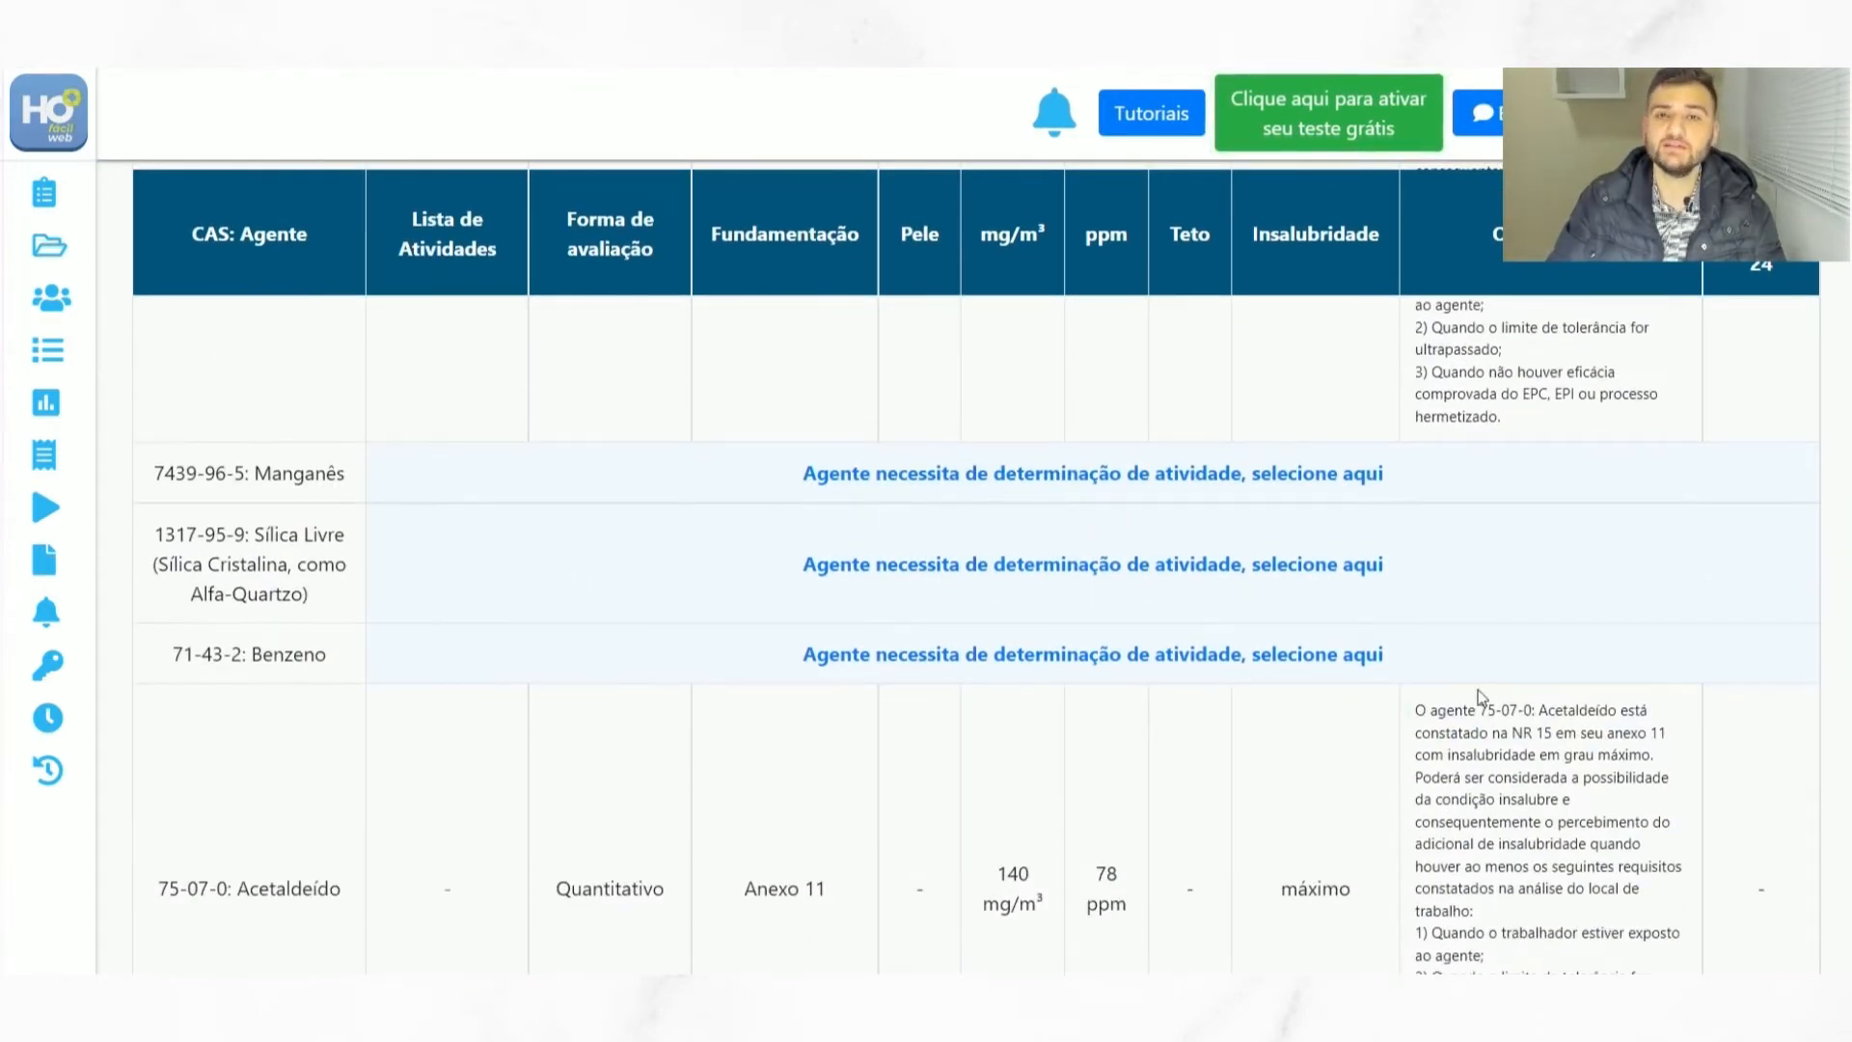
pyautogui.click(1281, 660)
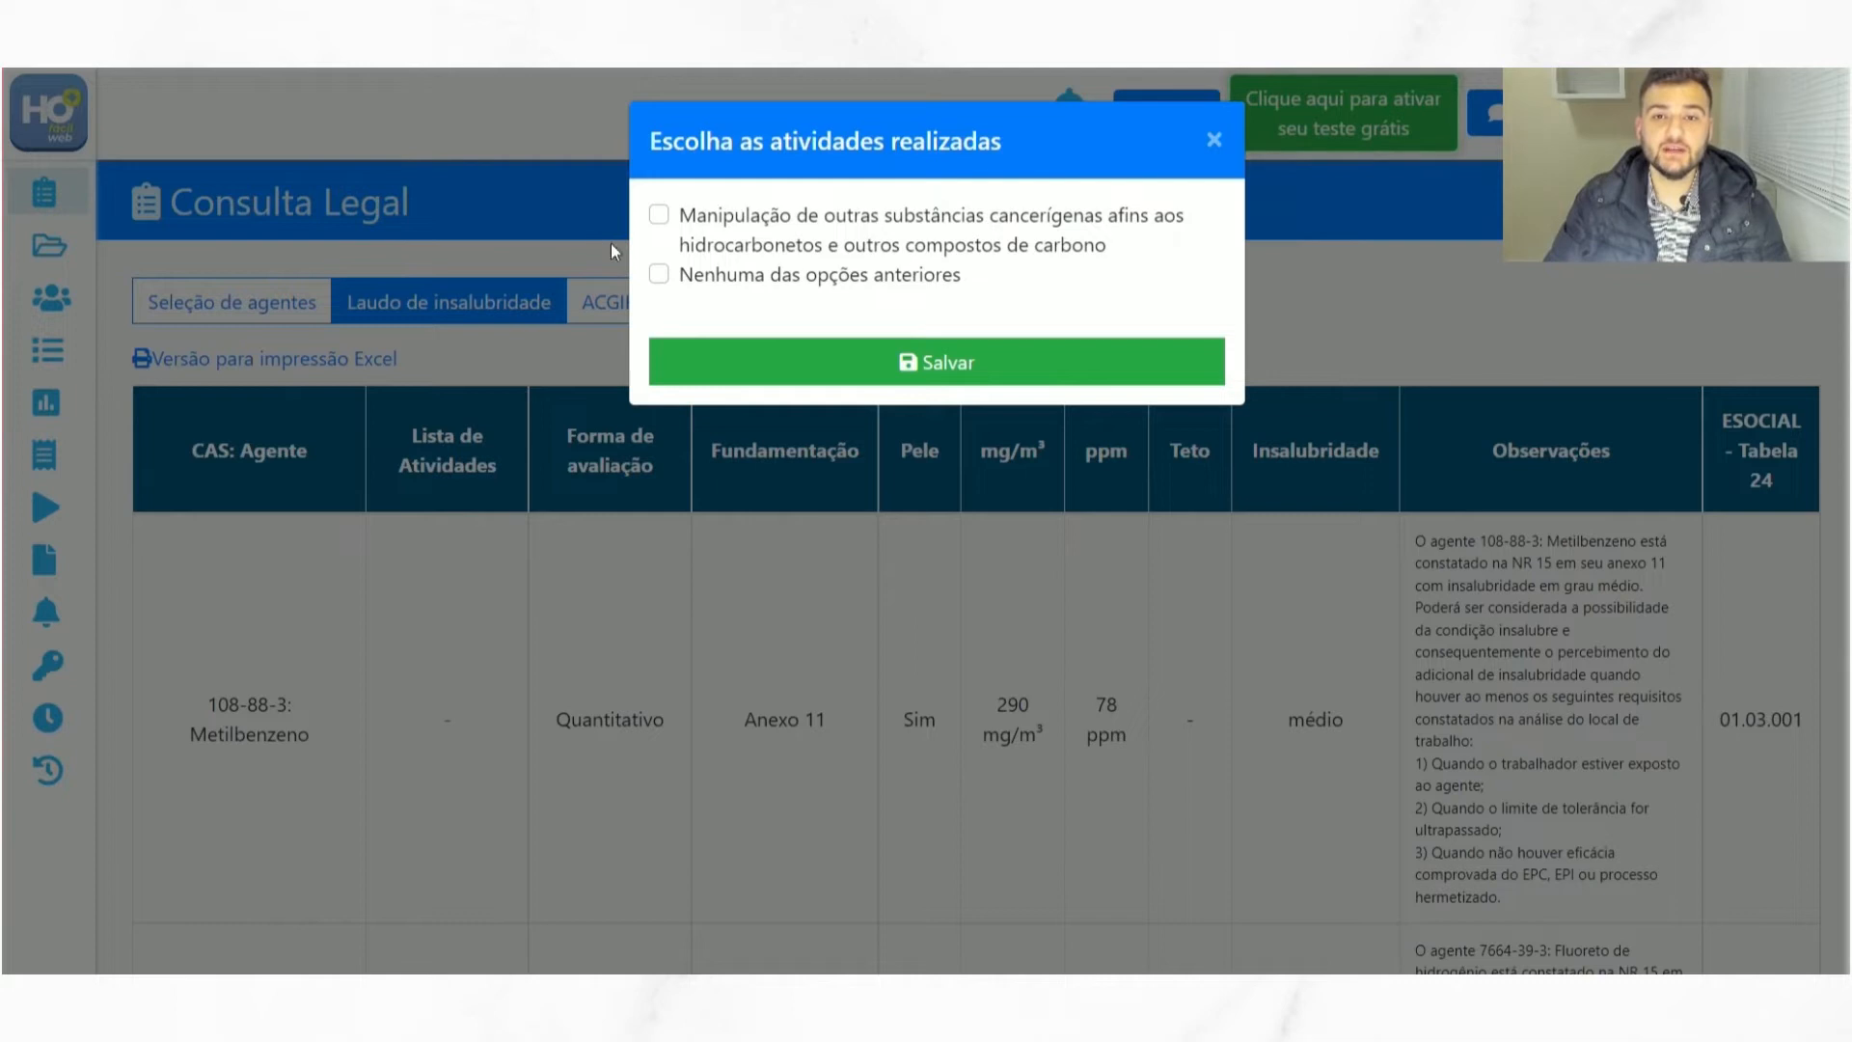
pyautogui.click(660, 216)
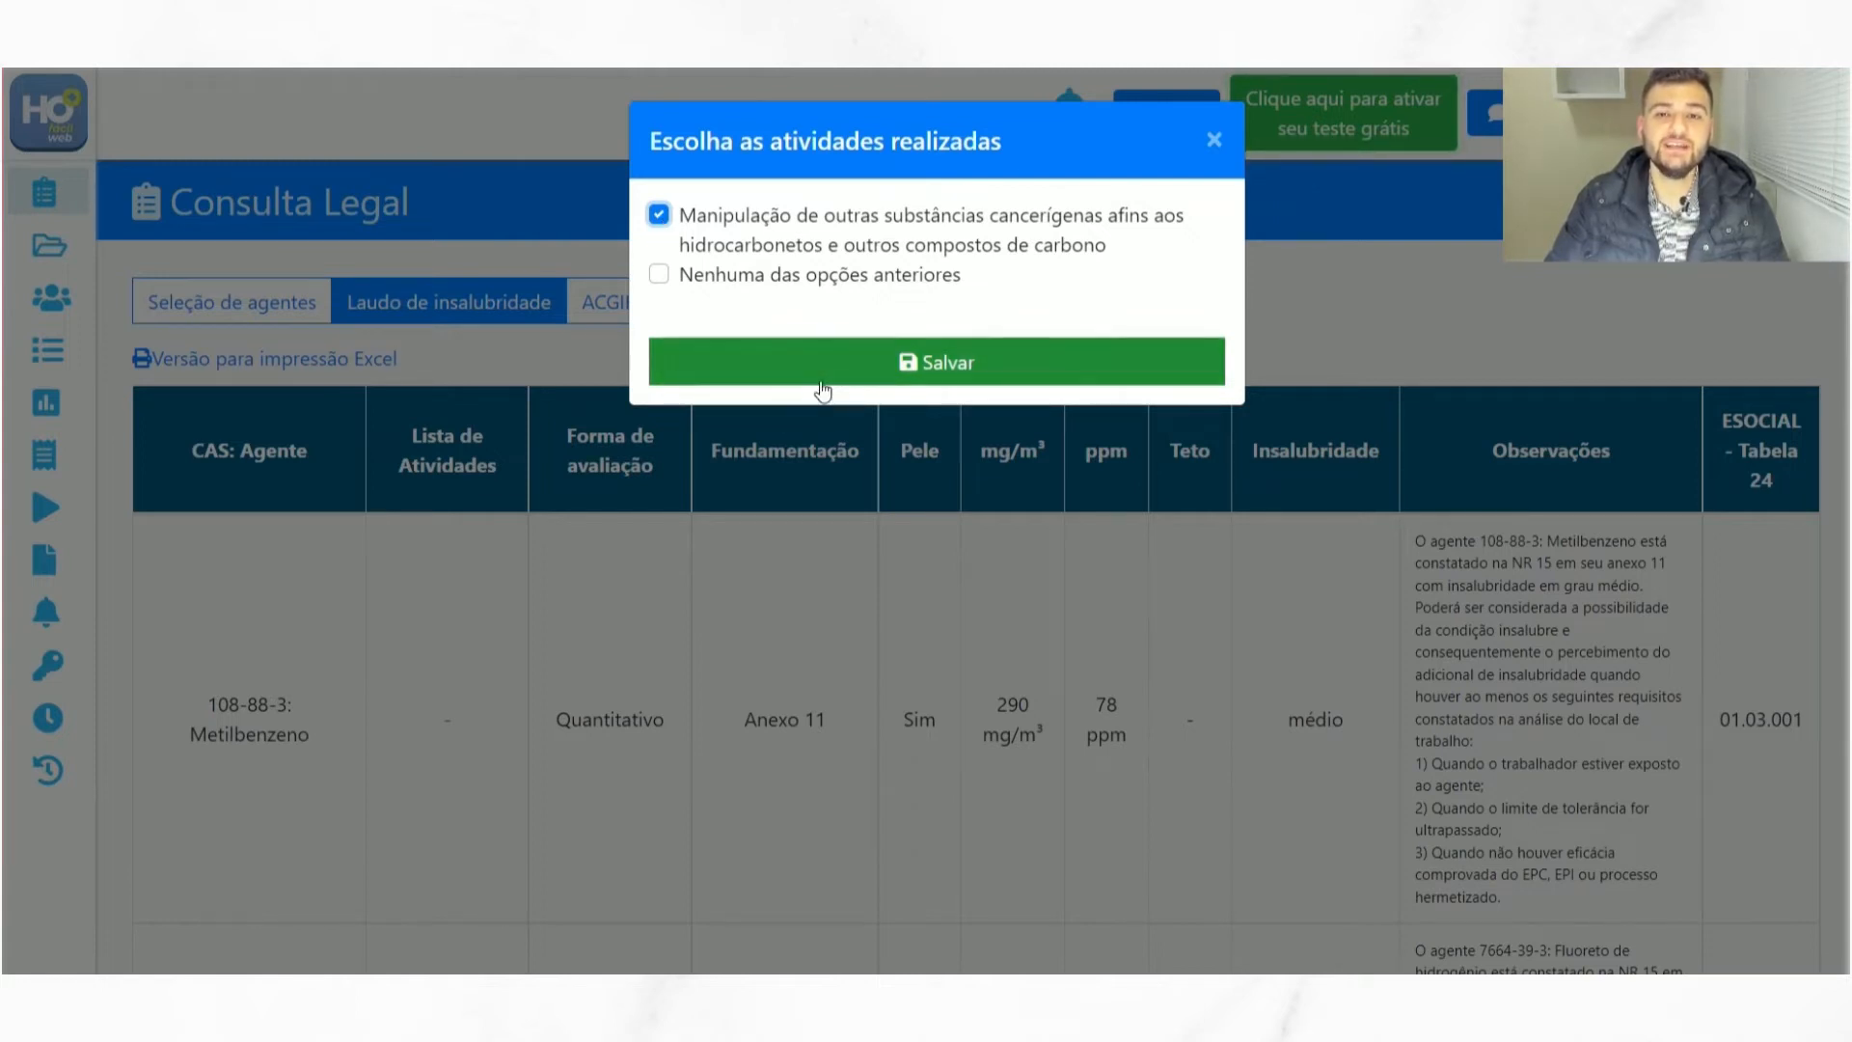
pyautogui.click(808, 355)
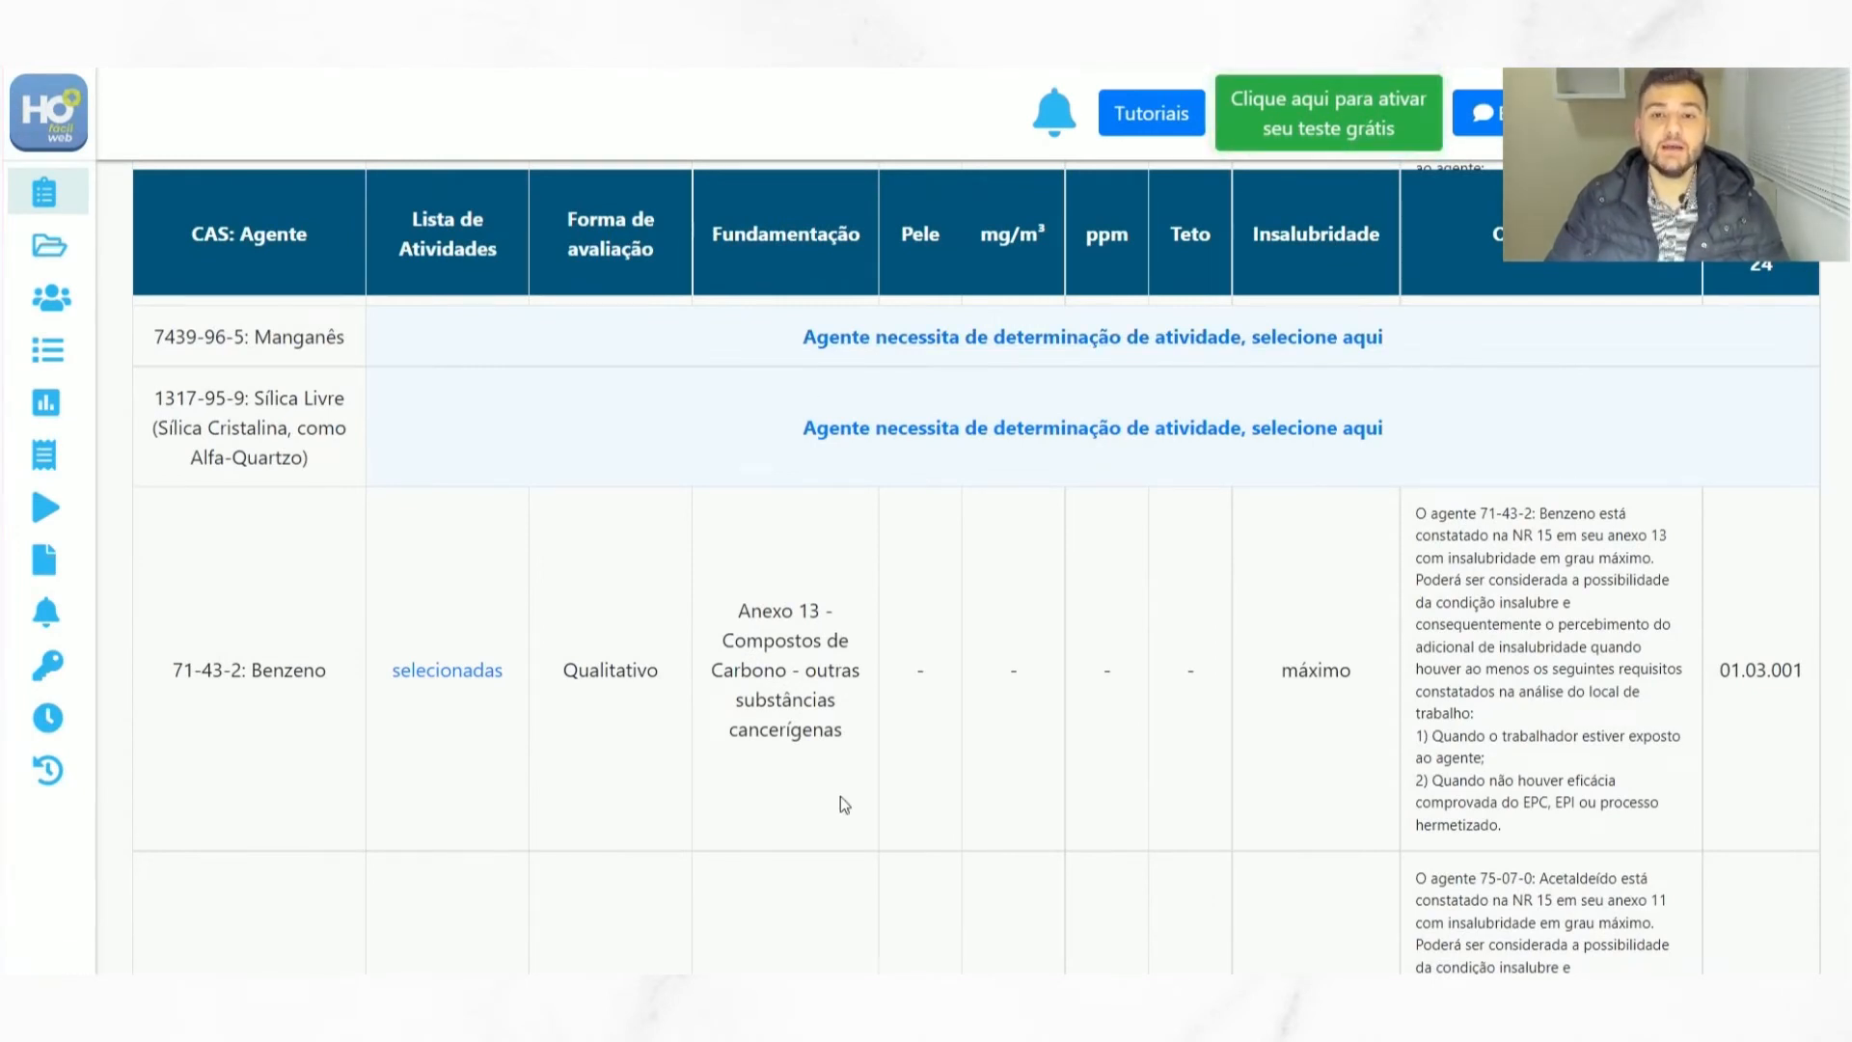
# - Save "Operações a poeiras do manganês ou de seus compostos" as the activity performed with Manganês
pyautogui.scroll(-1, 876, 759)
pyautogui.scroll(-3, 876, 758)
pyautogui.scroll(3, 876, 758)
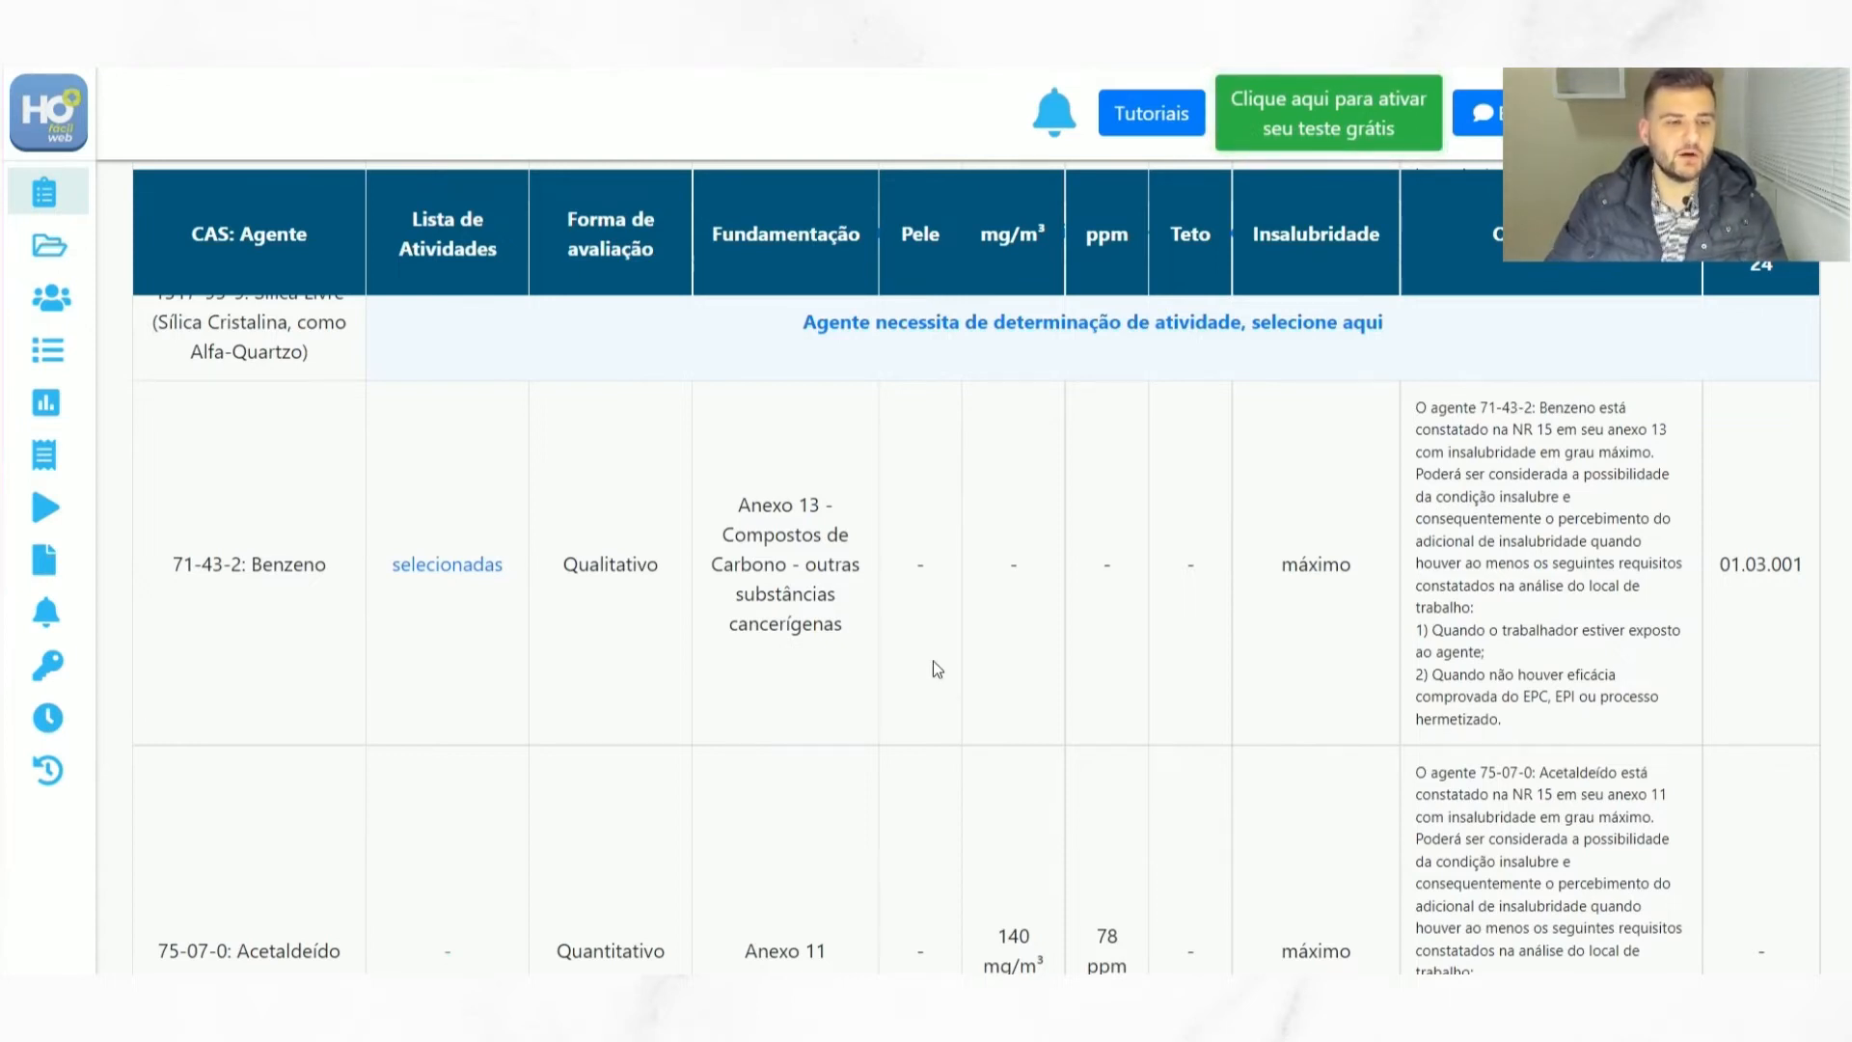
pyautogui.scroll(2, 934, 665)
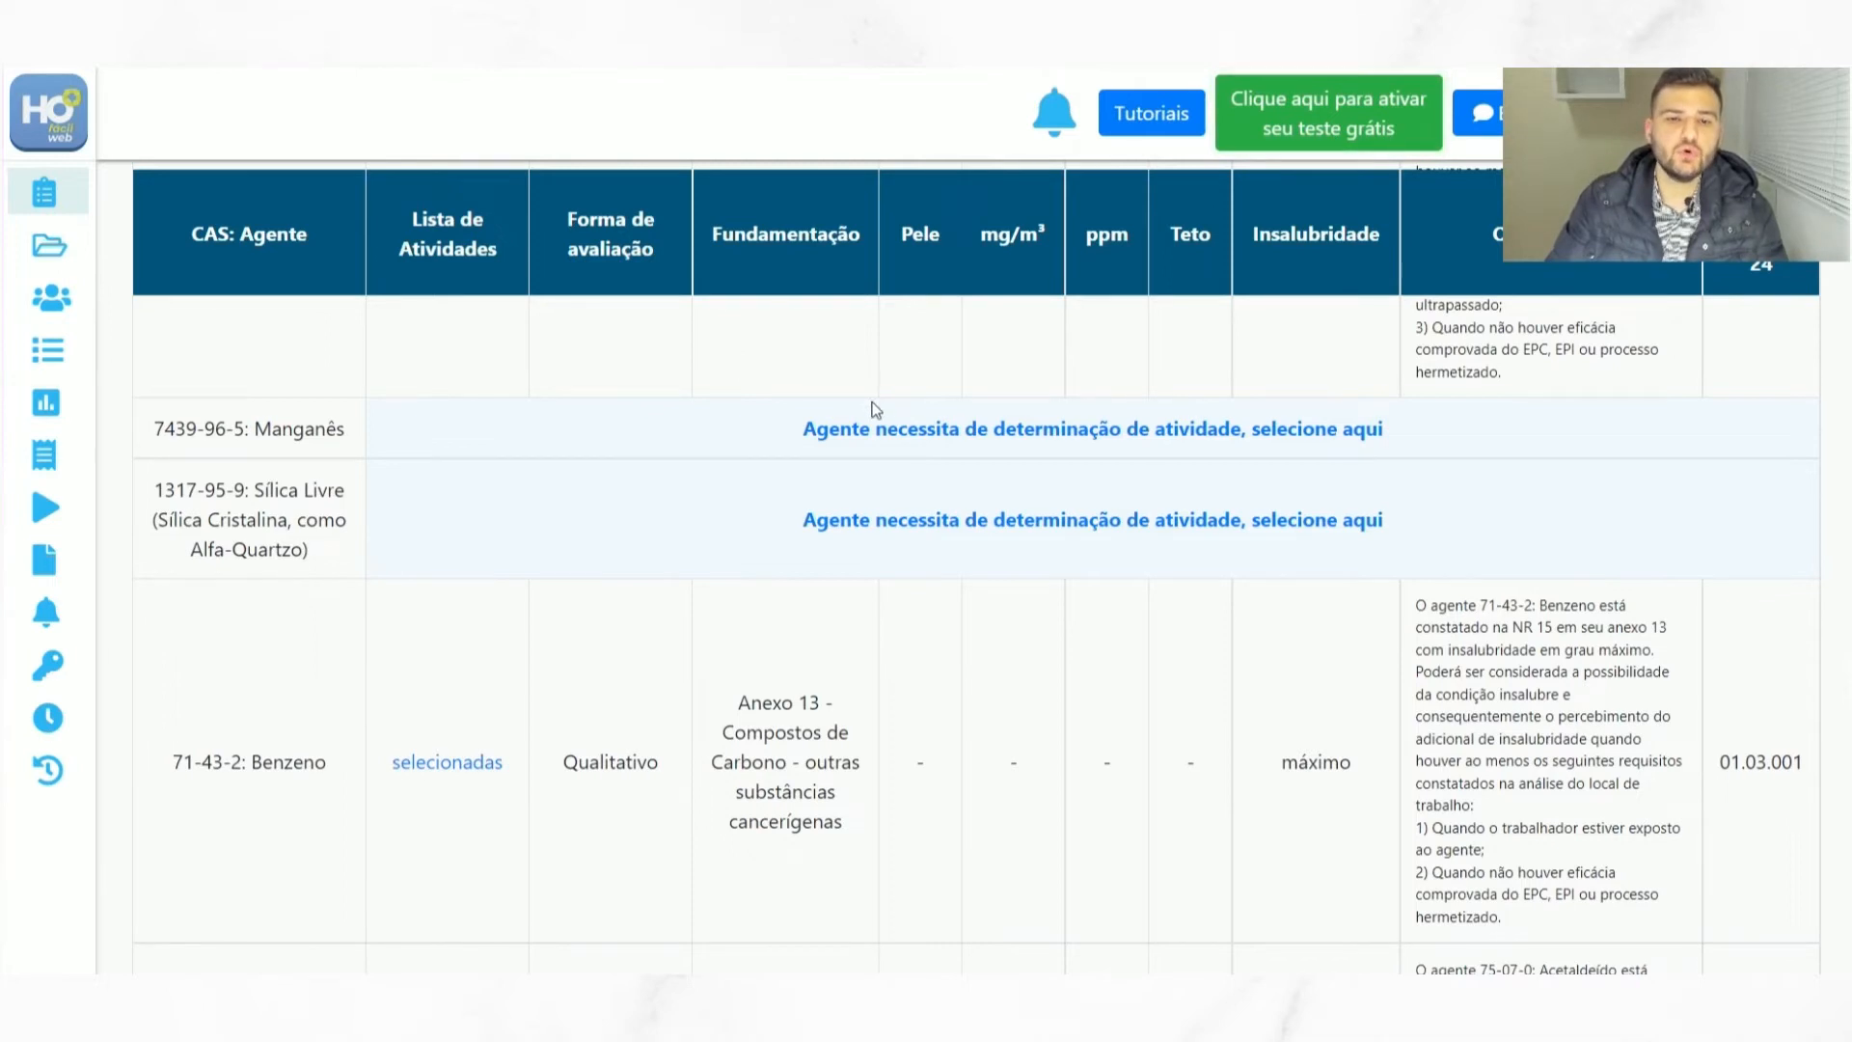
pyautogui.click(845, 436)
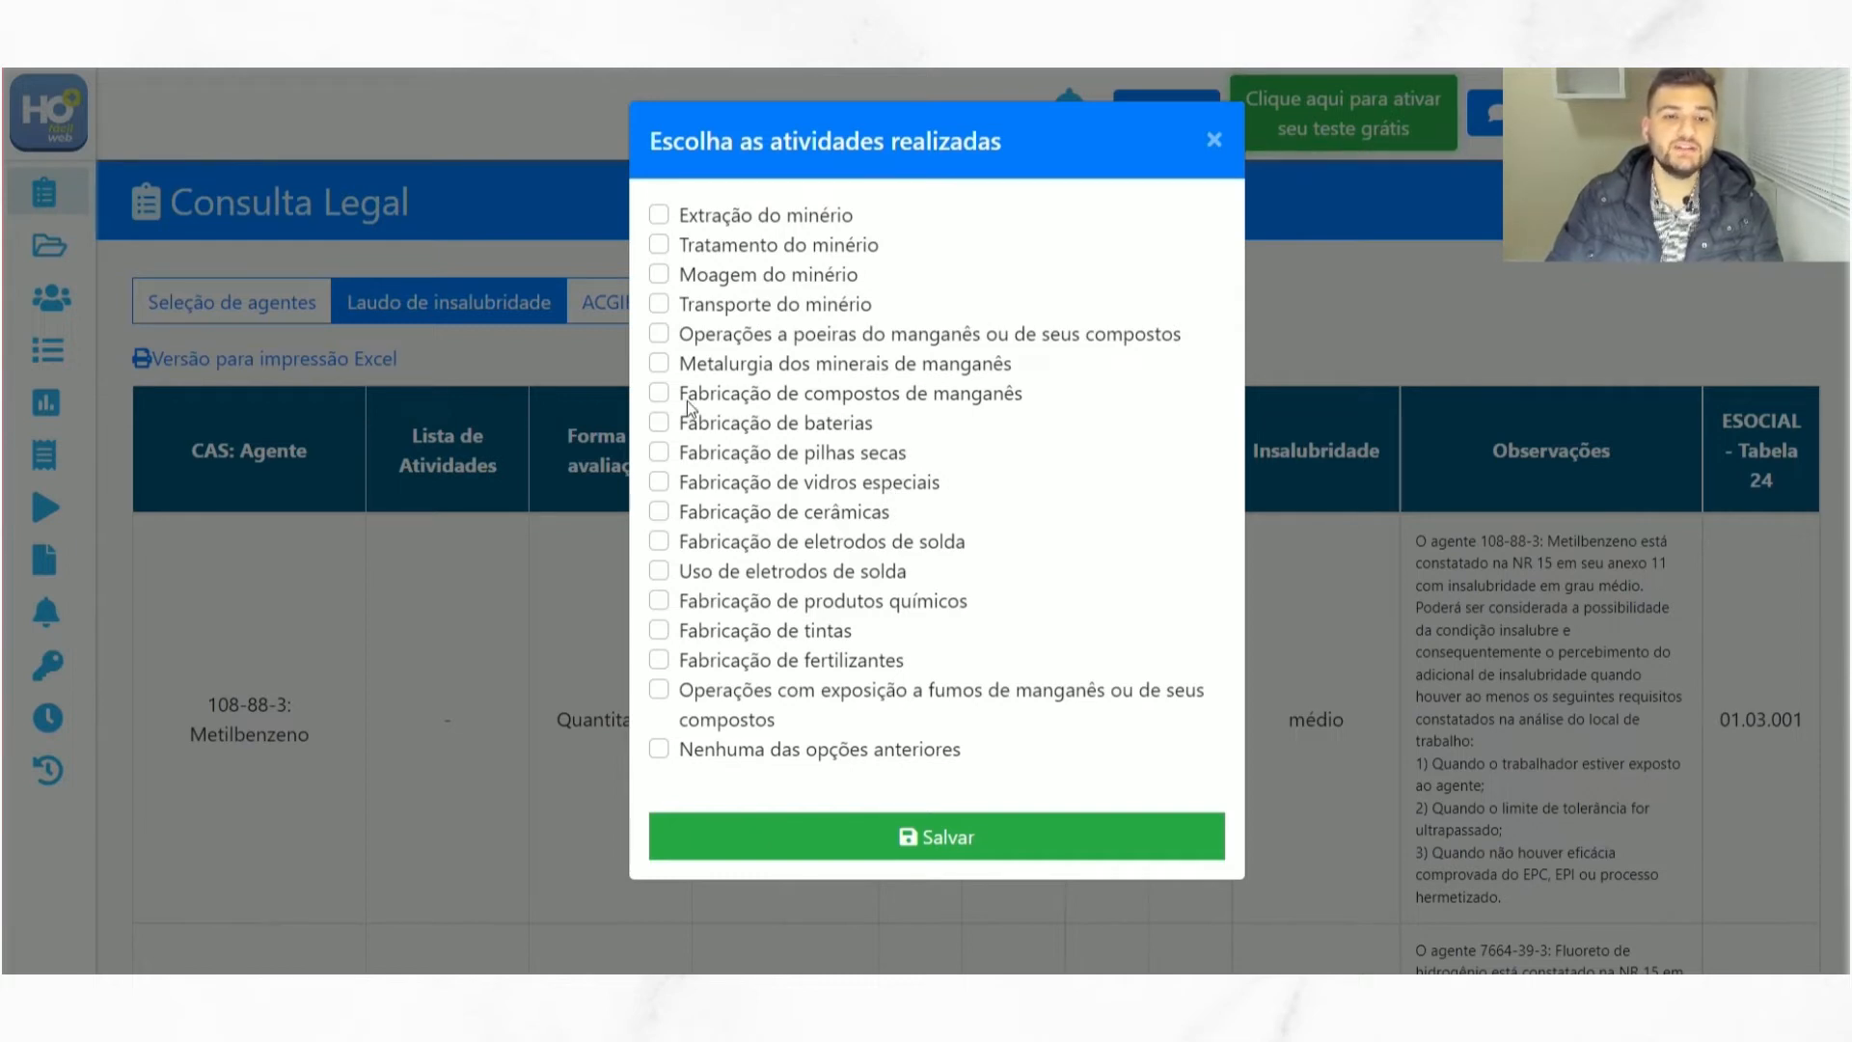
pyautogui.click(660, 337)
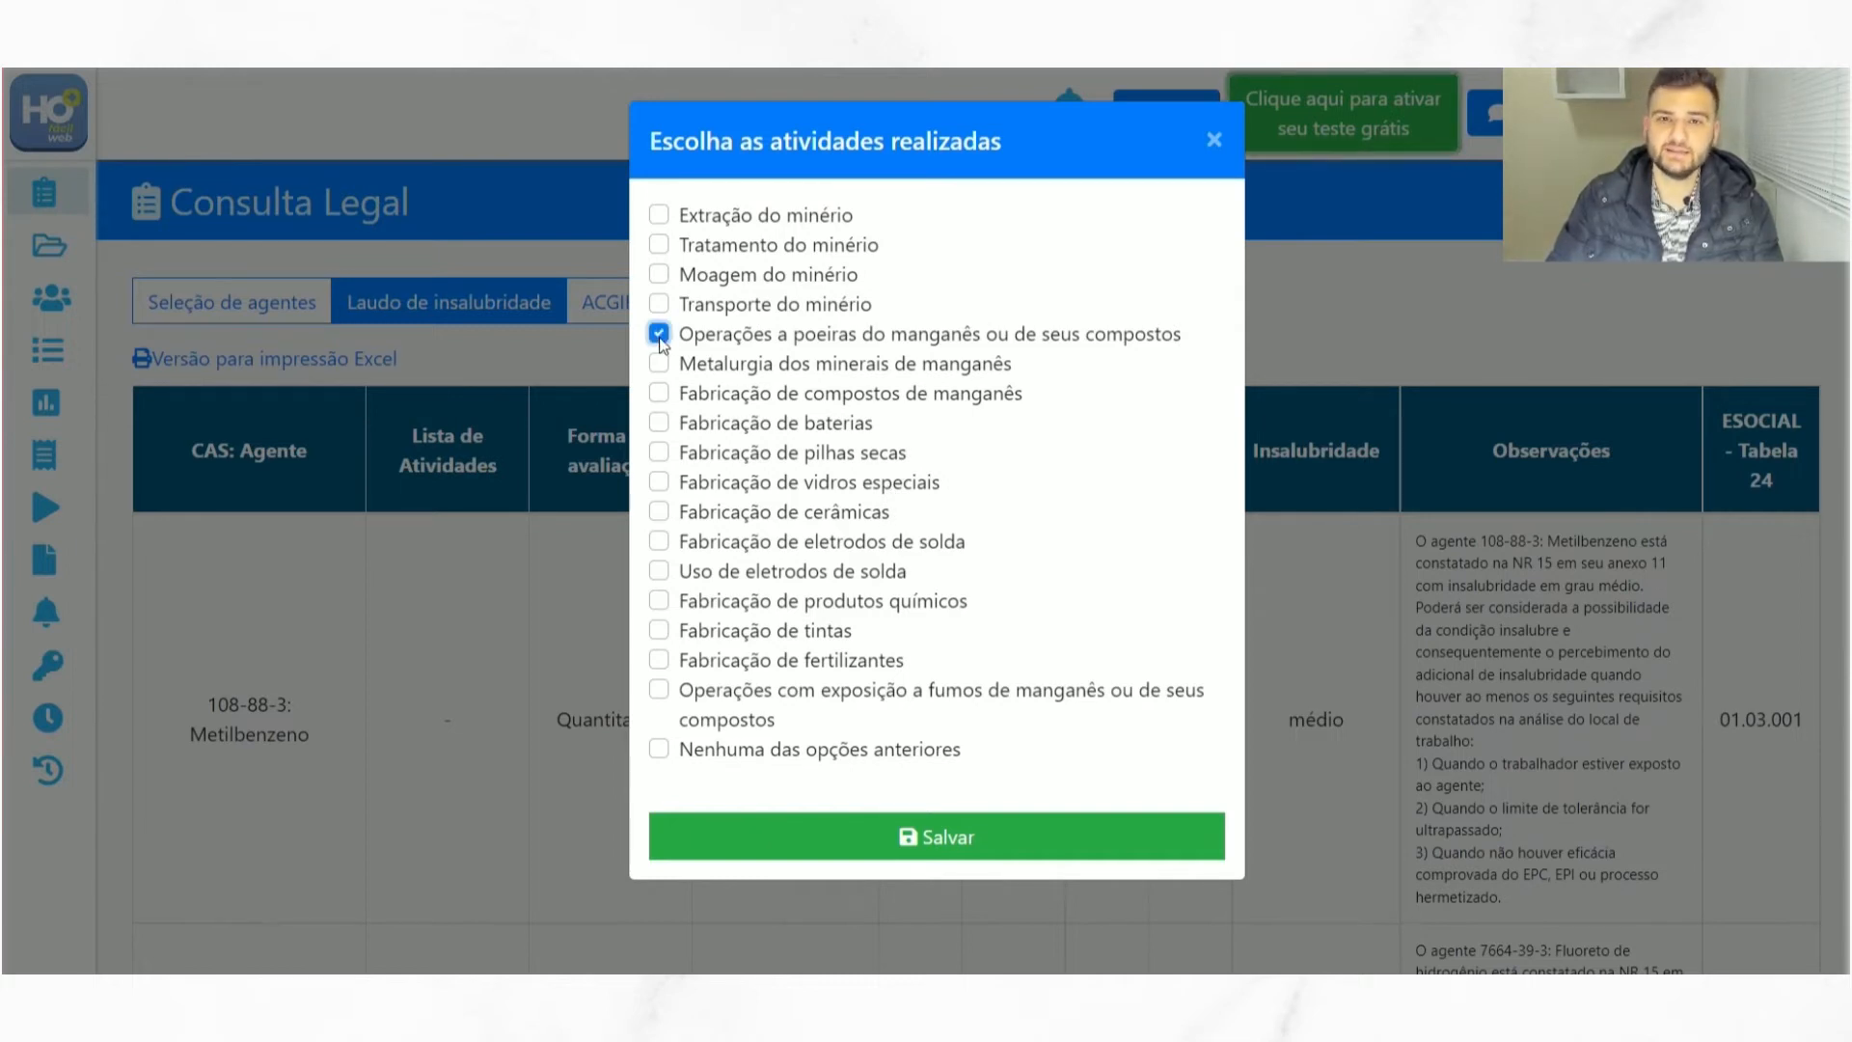
pyautogui.click(751, 846)
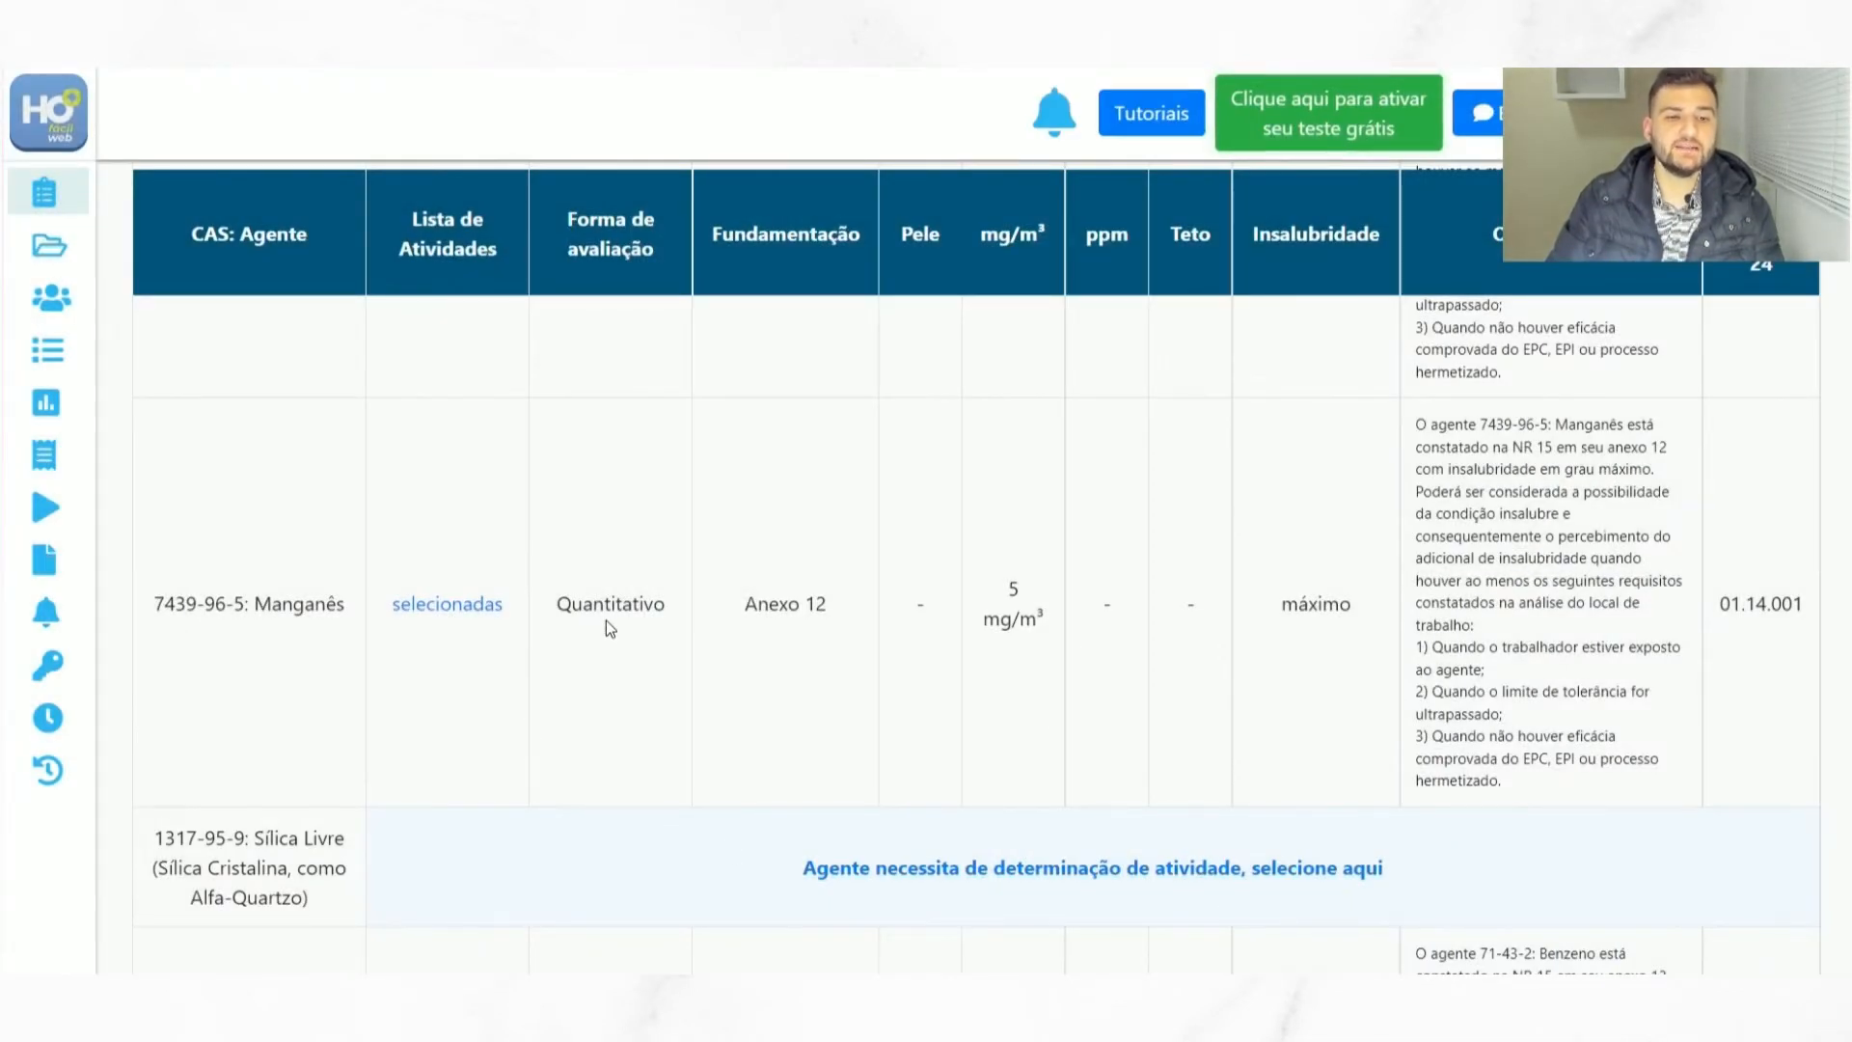
# - Add "Operações com exposição a fumos de manganês ou de seus compostos" to Manganês's selected activities and save
pyautogui.doubleClick(618, 620)
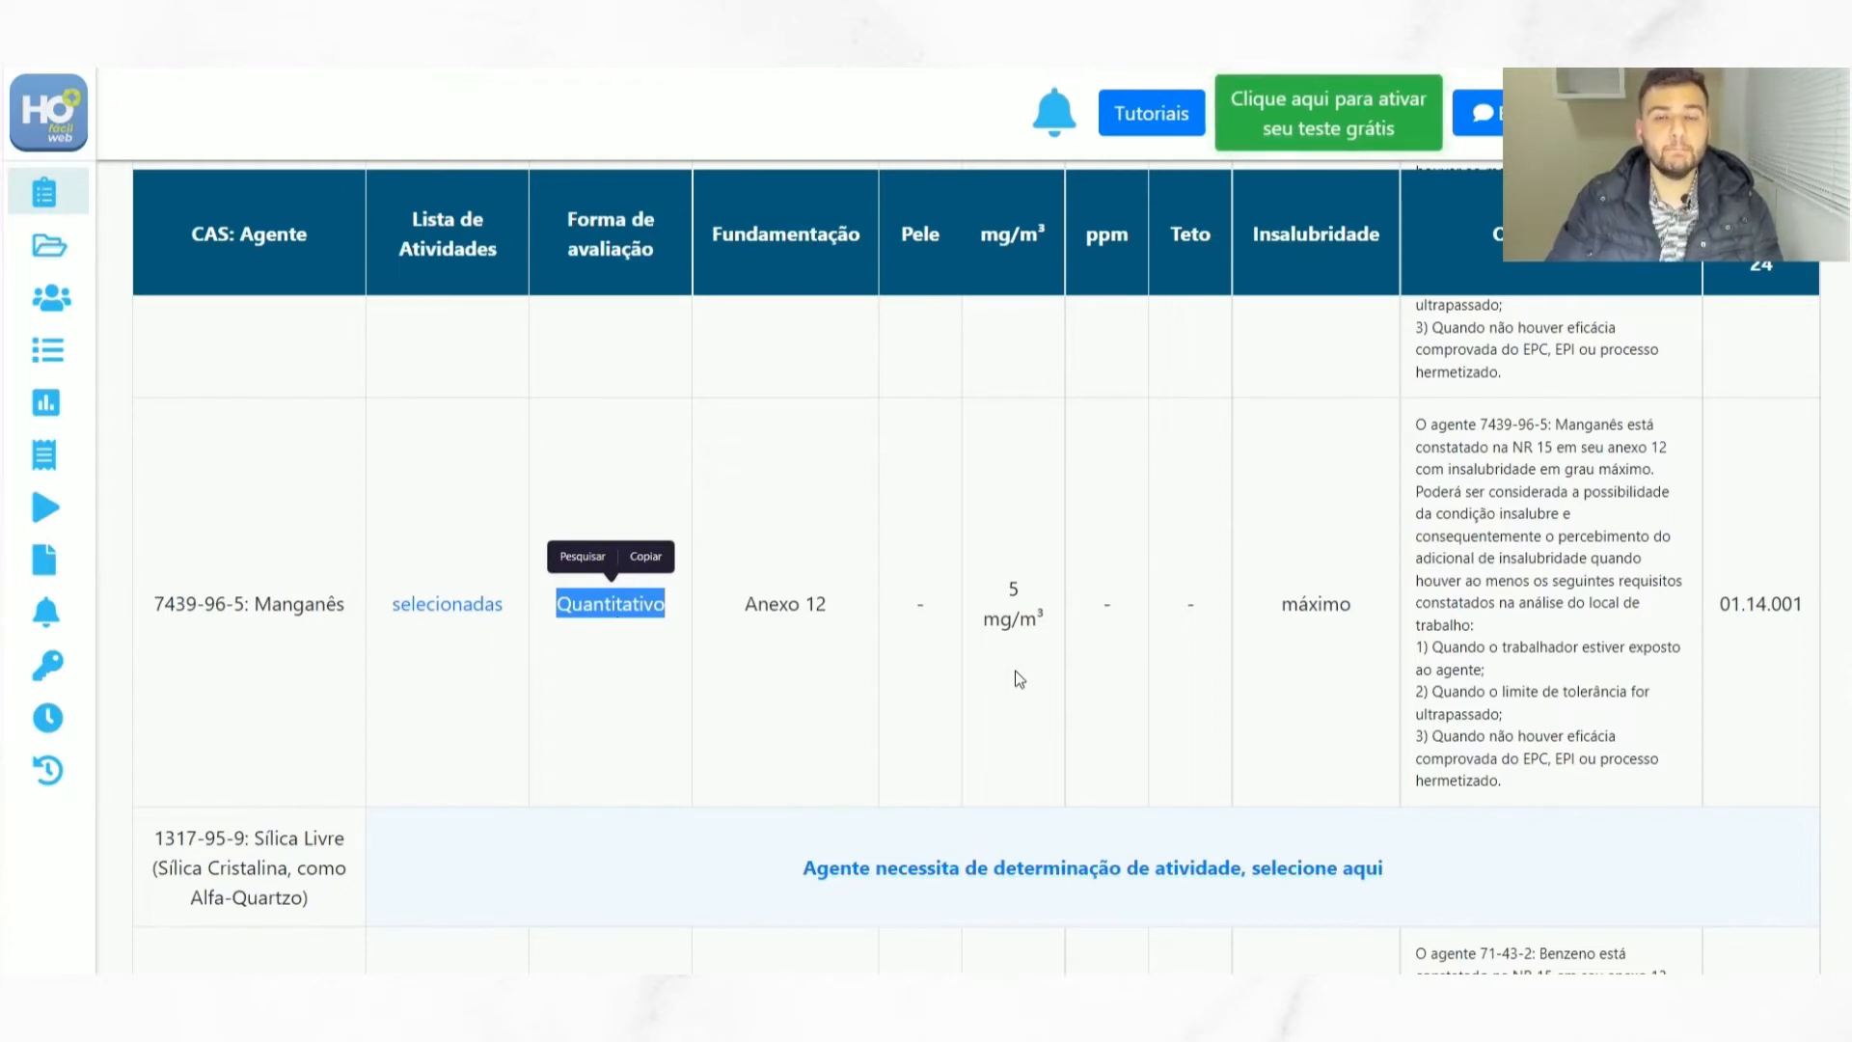
pyautogui.click(541, 576)
pyautogui.scroll(-1, 541, 576)
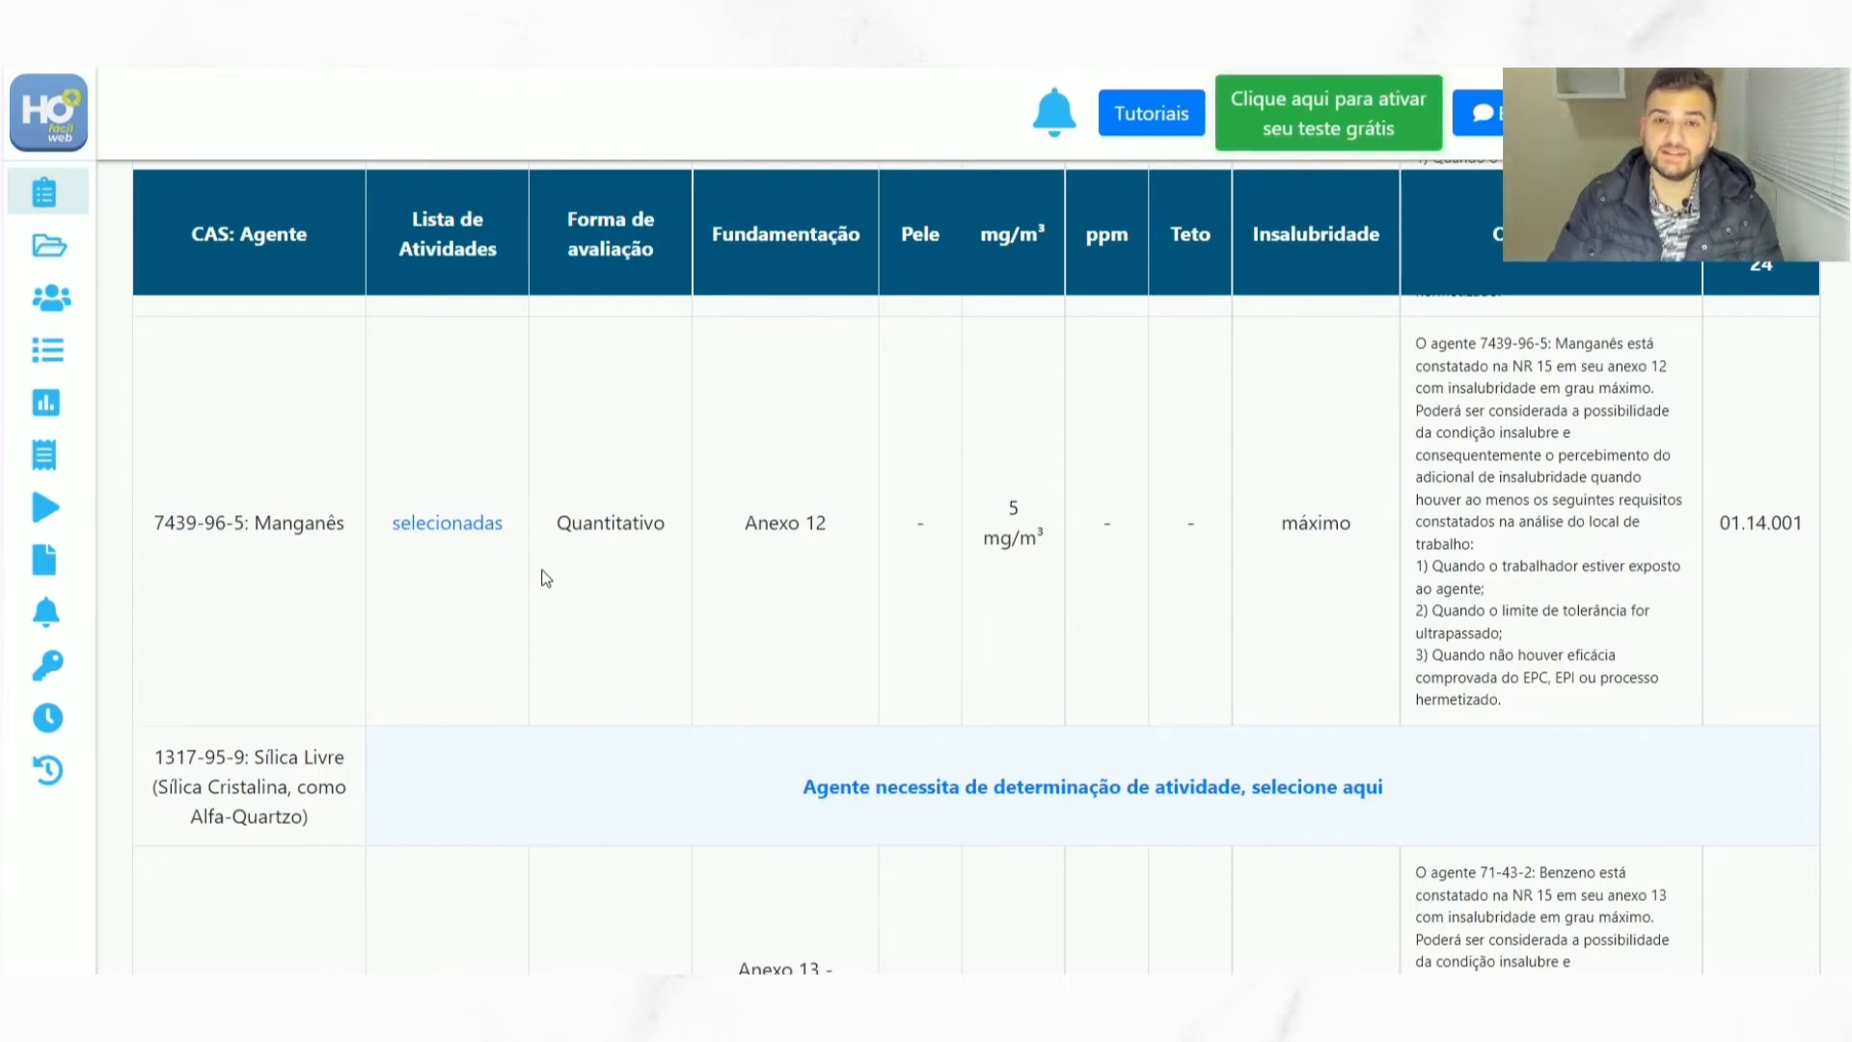
pyautogui.click(475, 530)
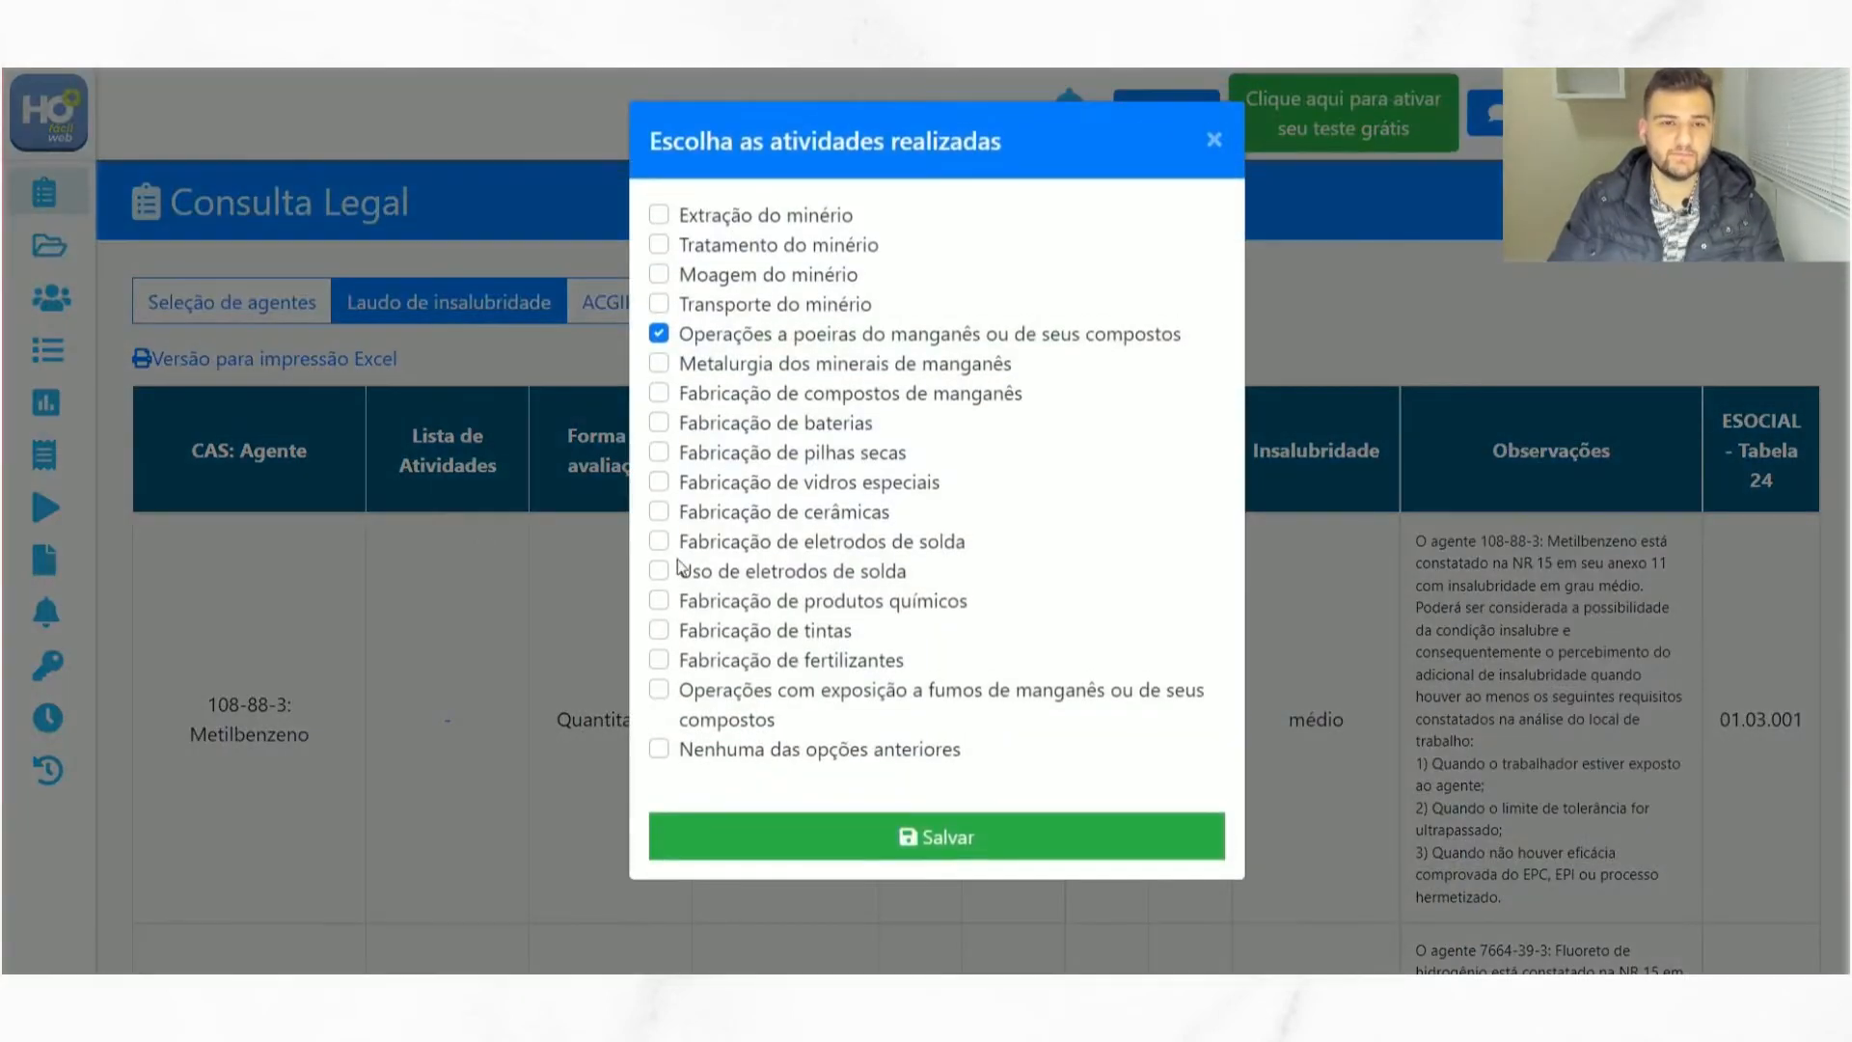
pyautogui.click(665, 689)
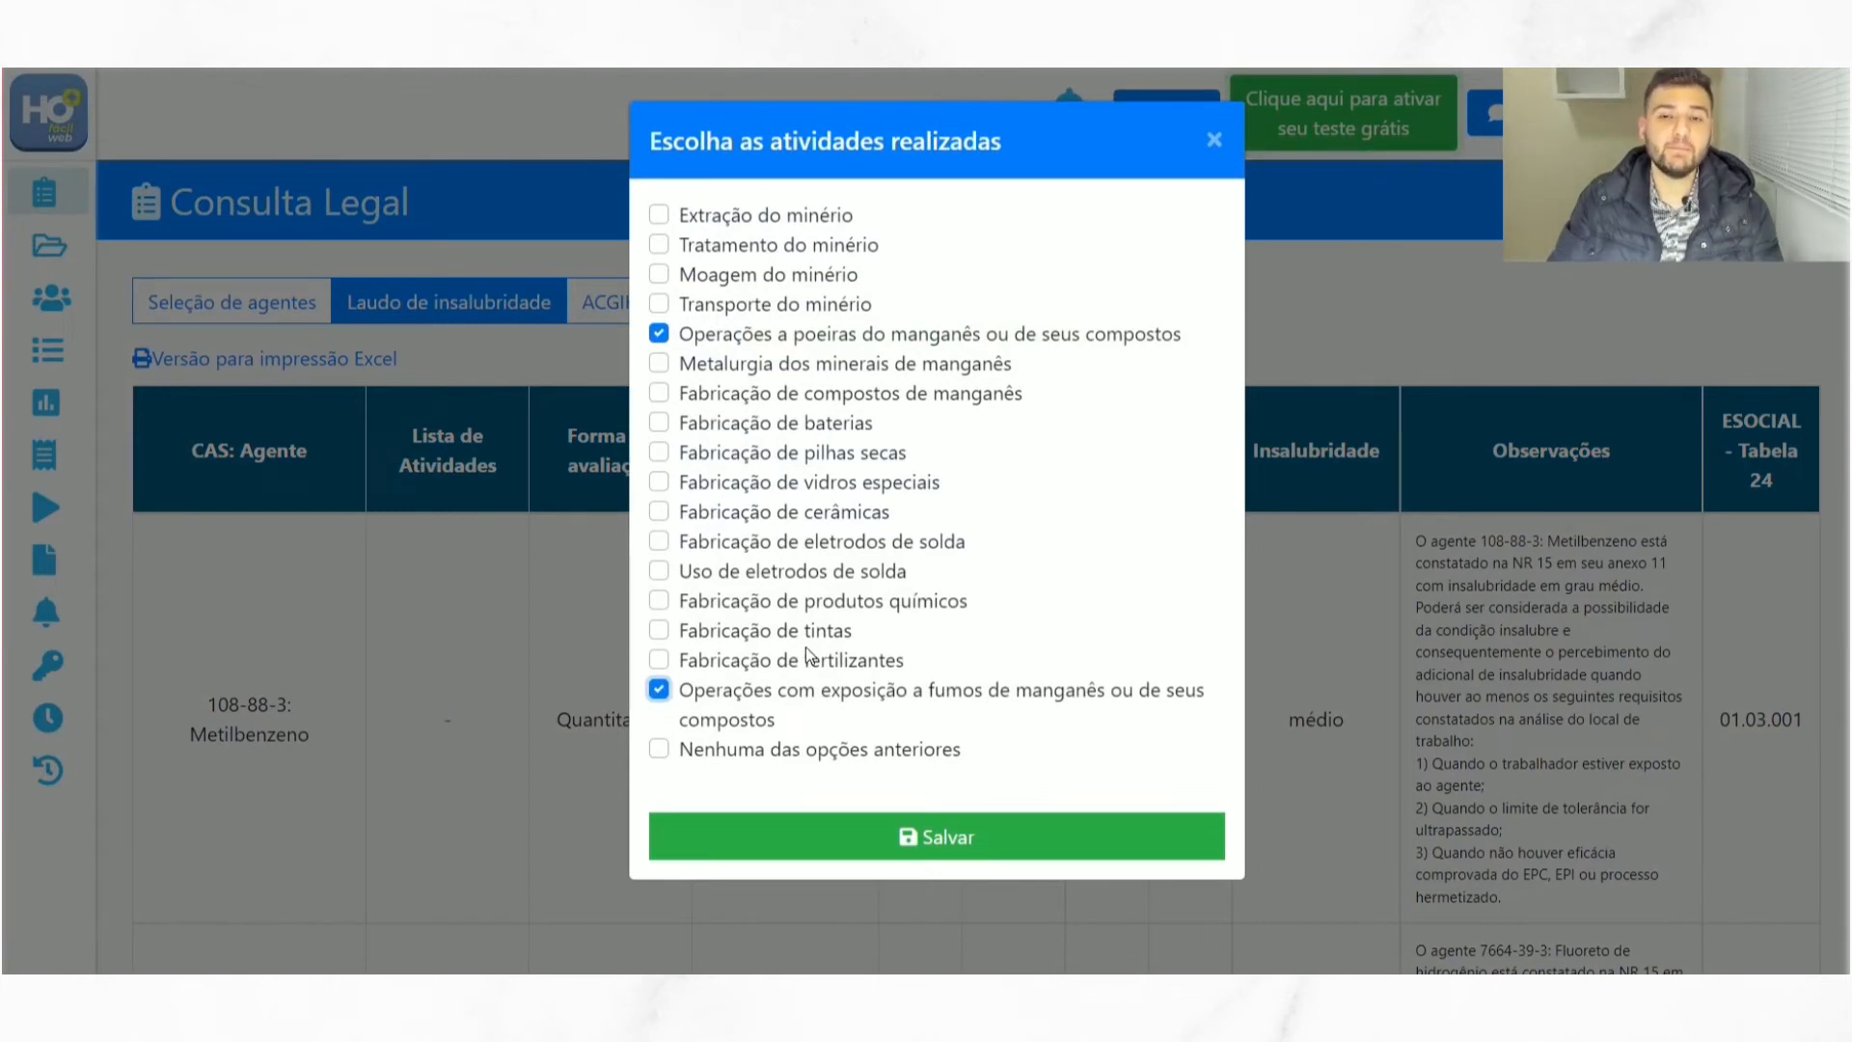
pyautogui.click(798, 844)
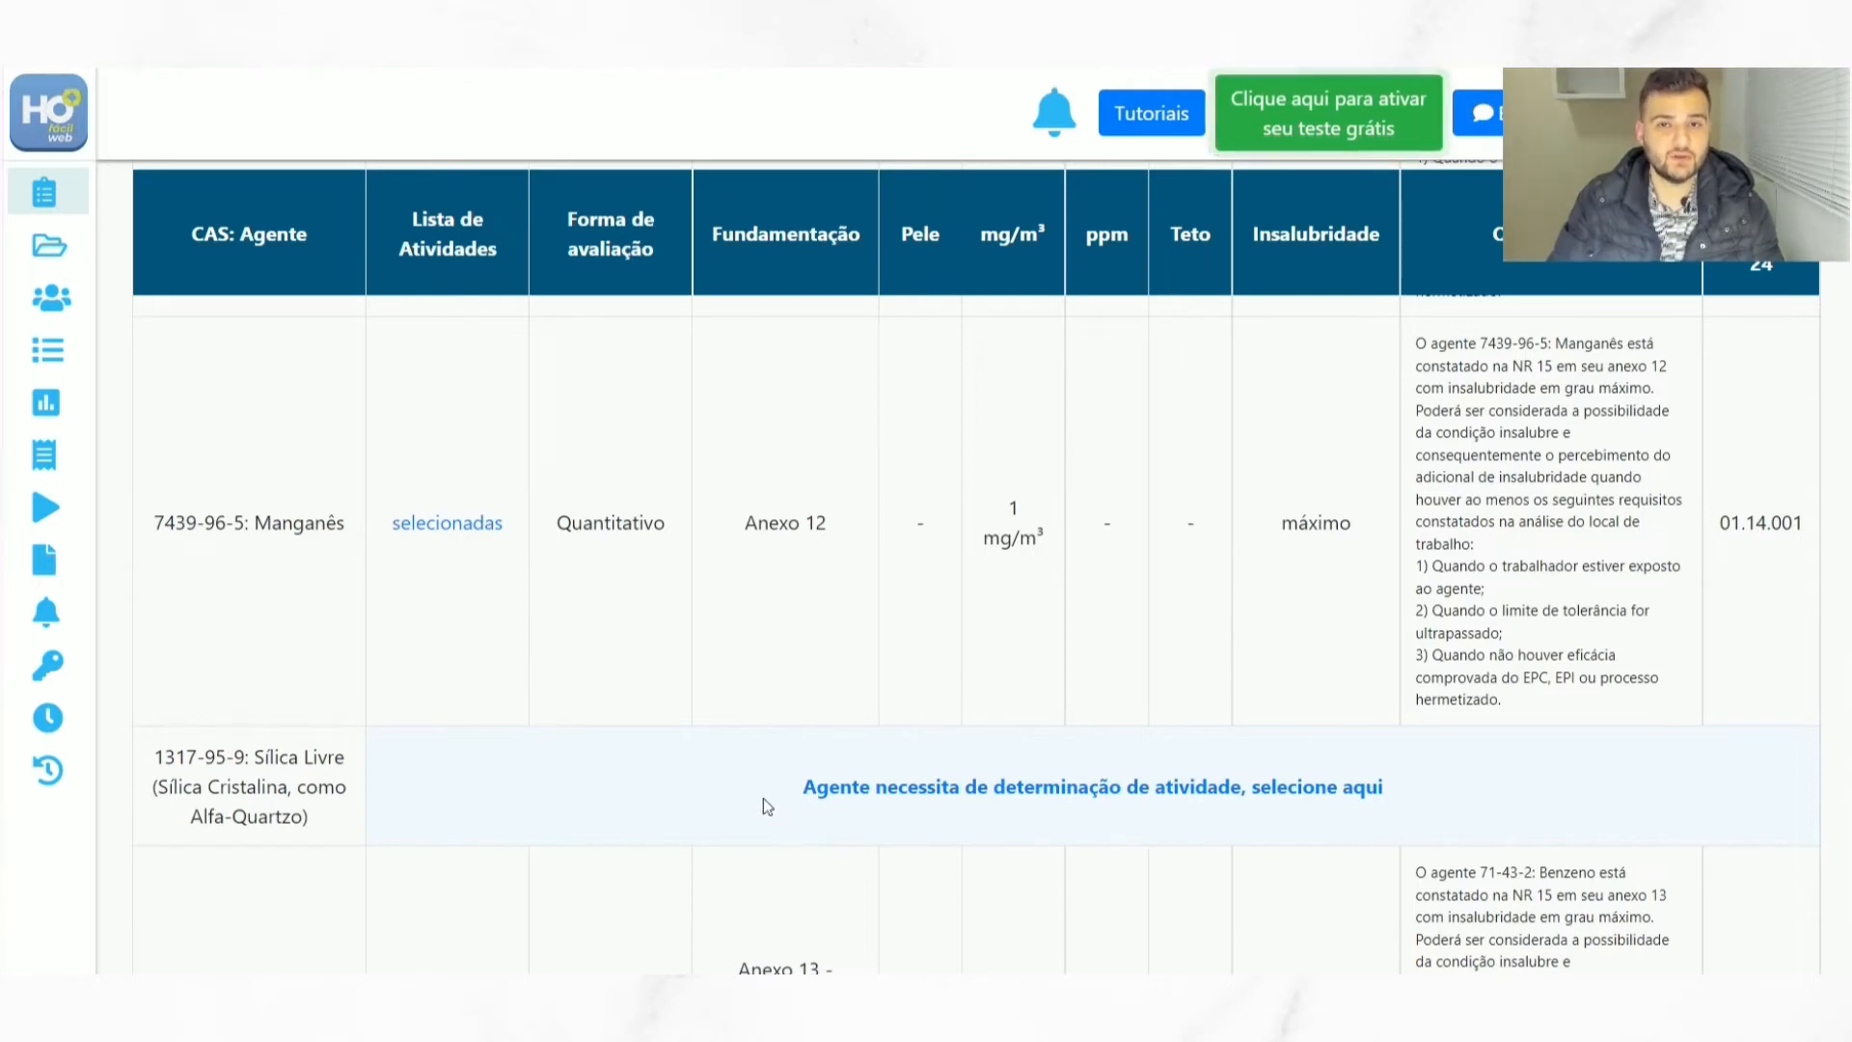
pyautogui.click(459, 521)
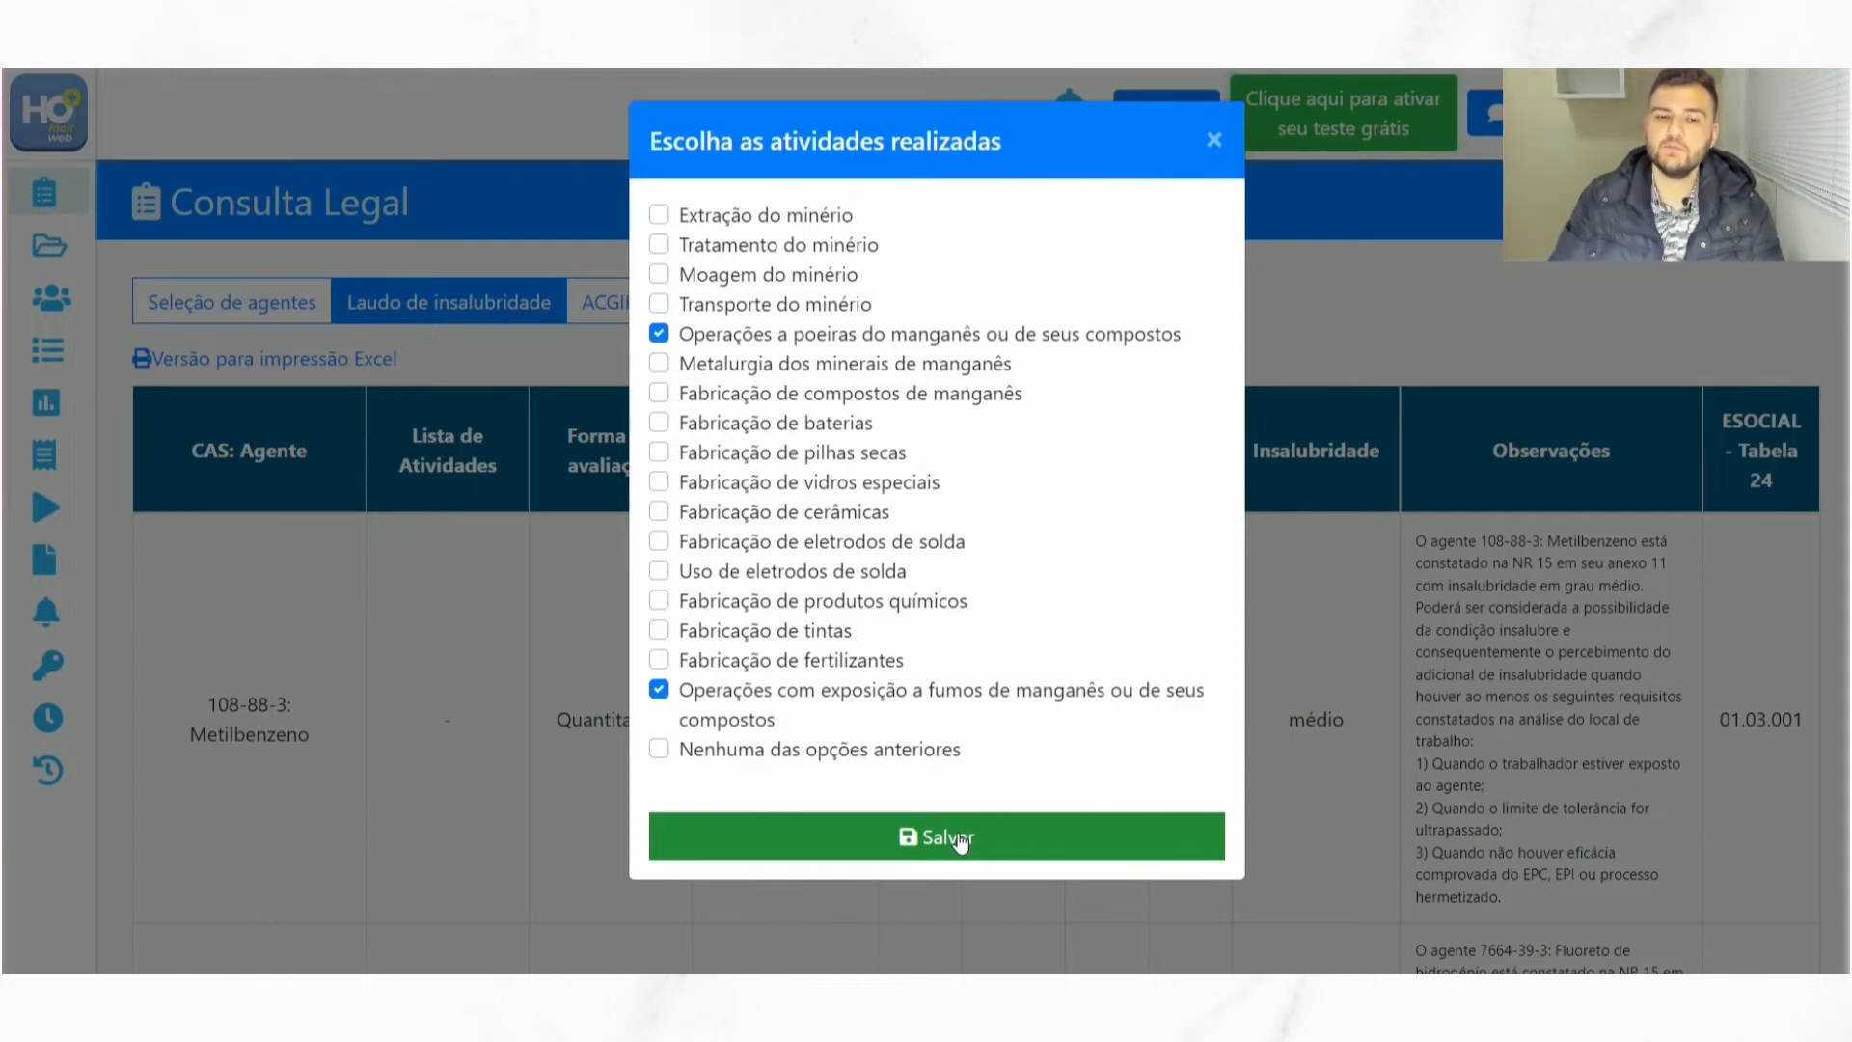
pyautogui.click(807, 831)
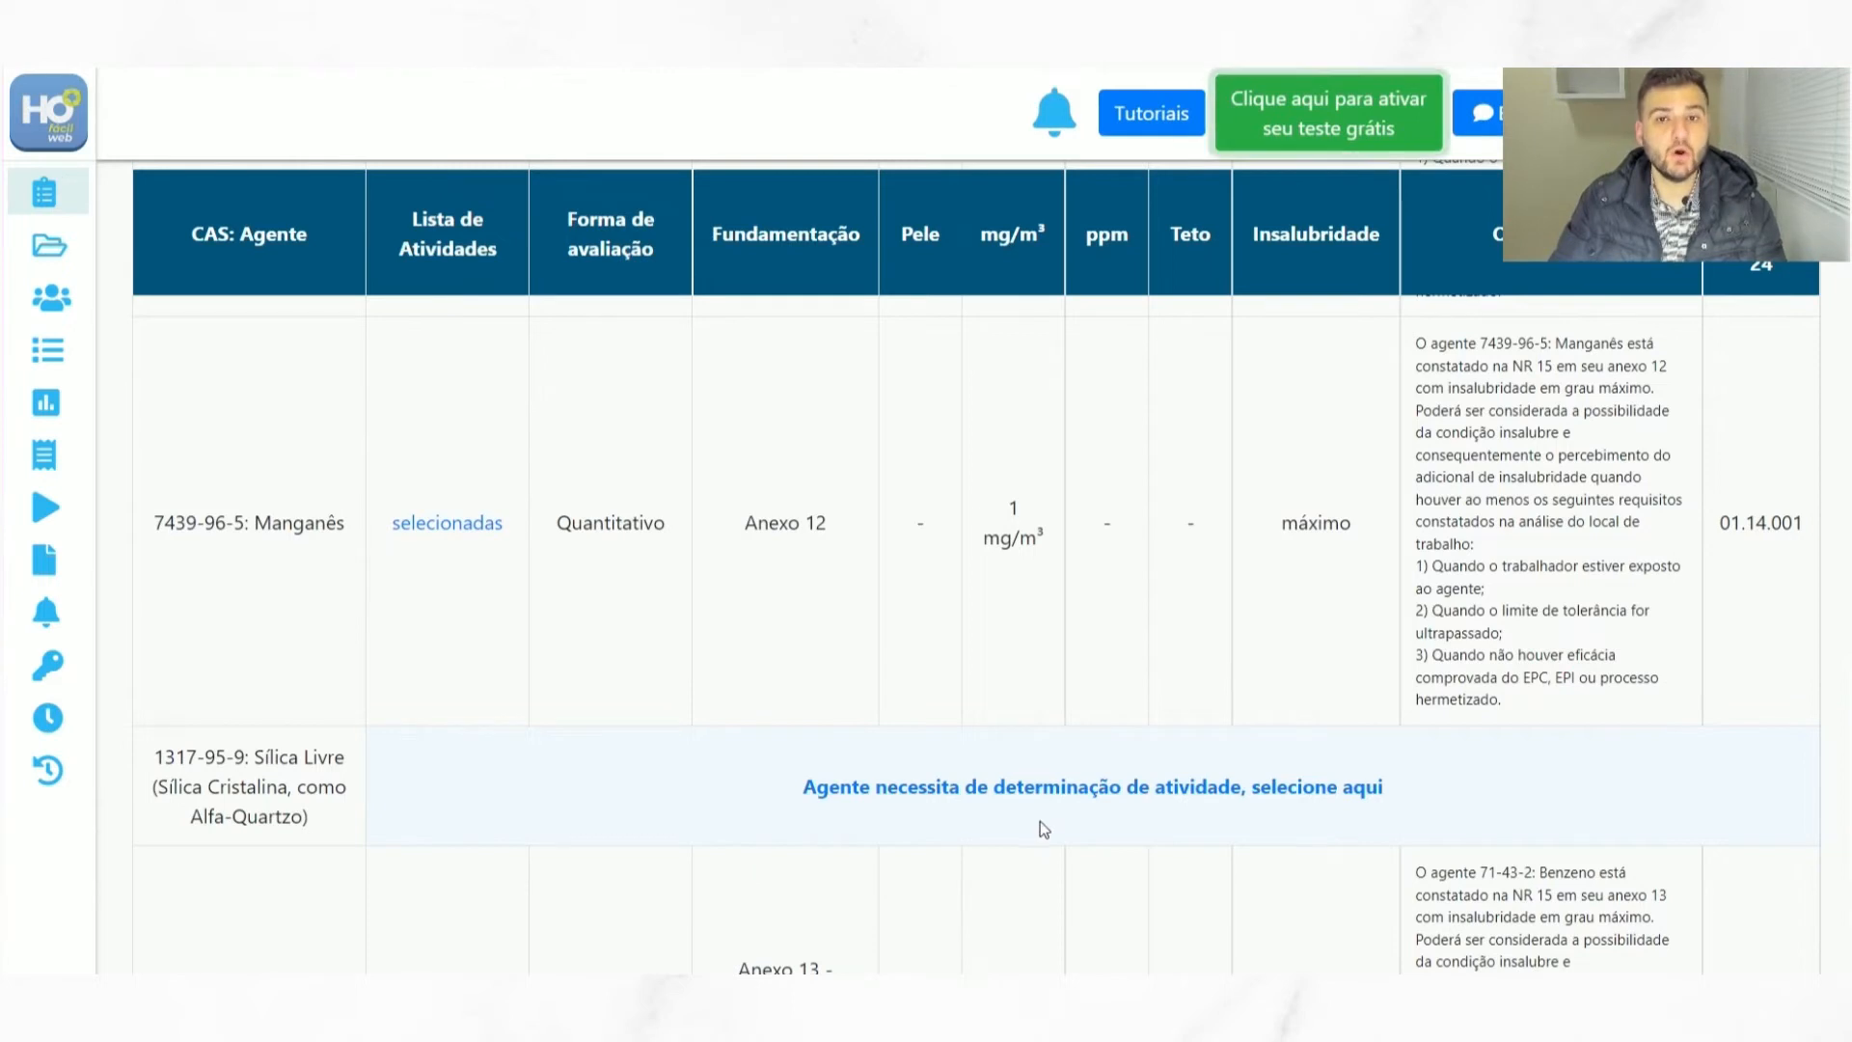
# - Save "Poeira respirável" as the activity for Sílica Livre (Sílica Cristalina, como Alfa-Quartzo)
pyautogui.click(1189, 785)
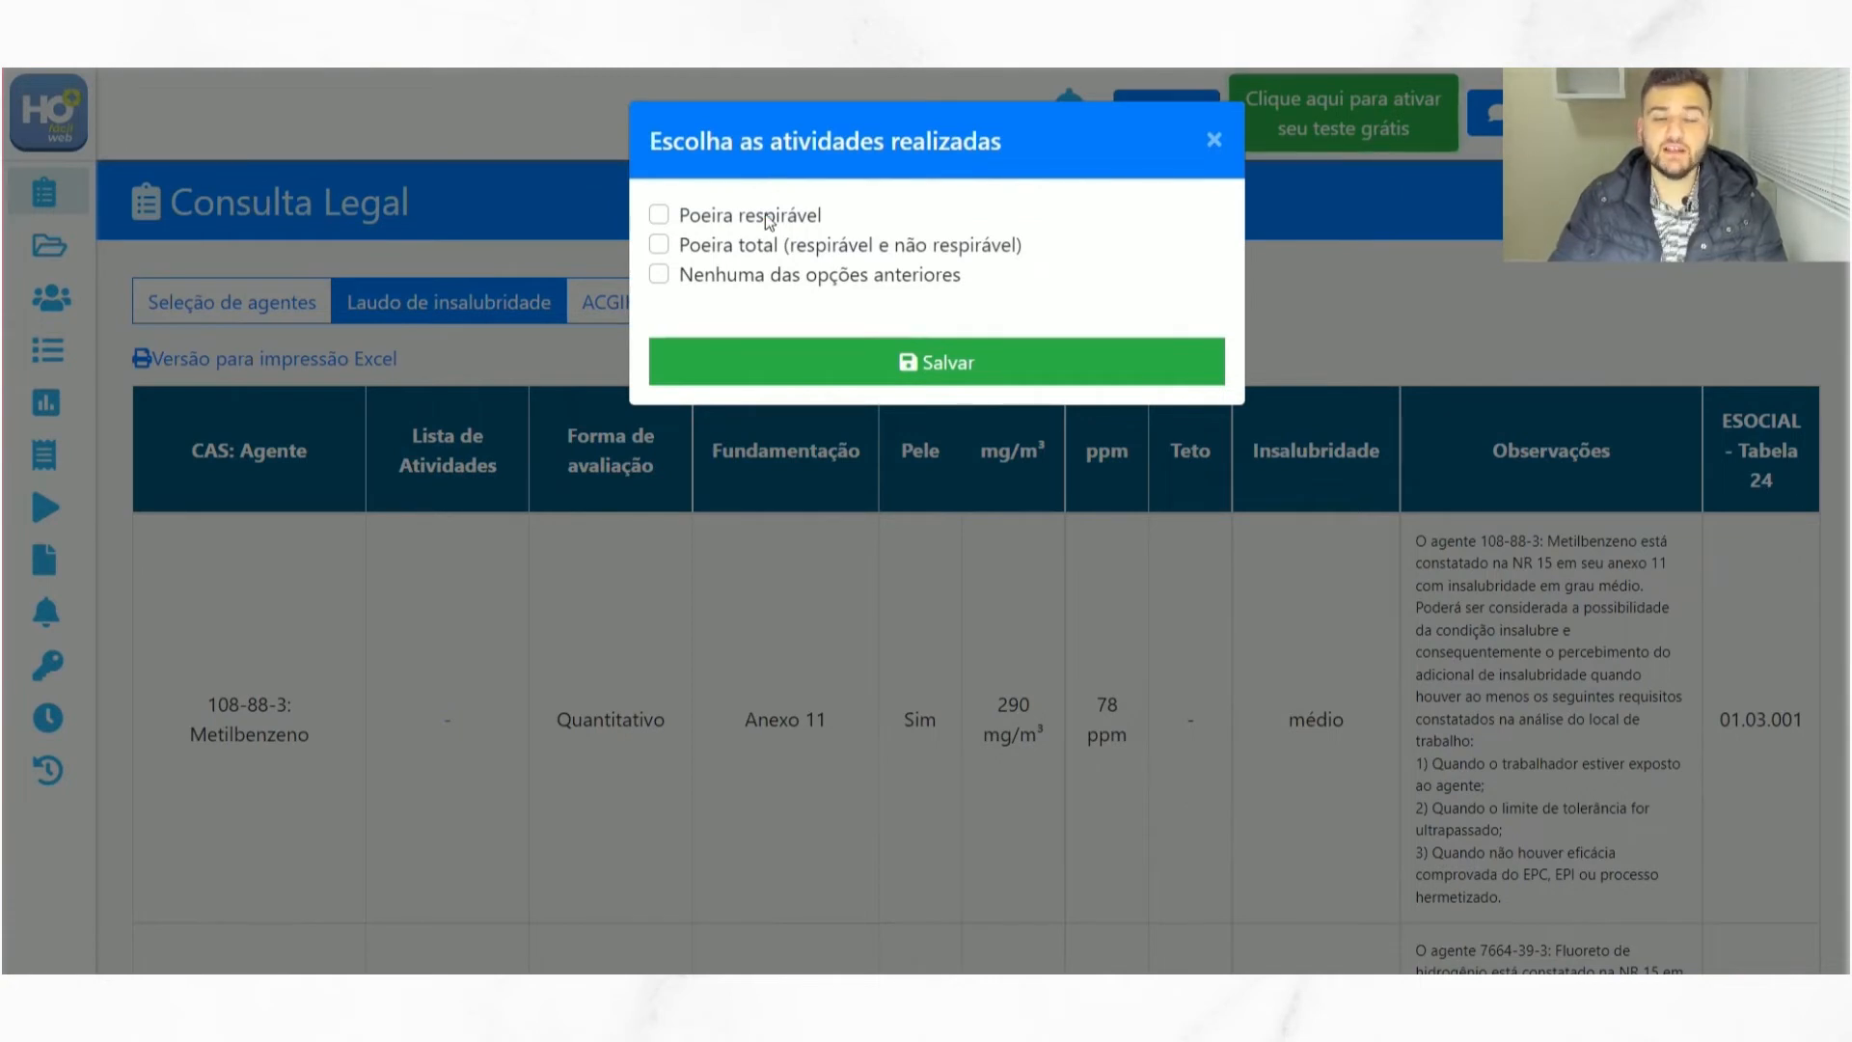
pyautogui.click(666, 216)
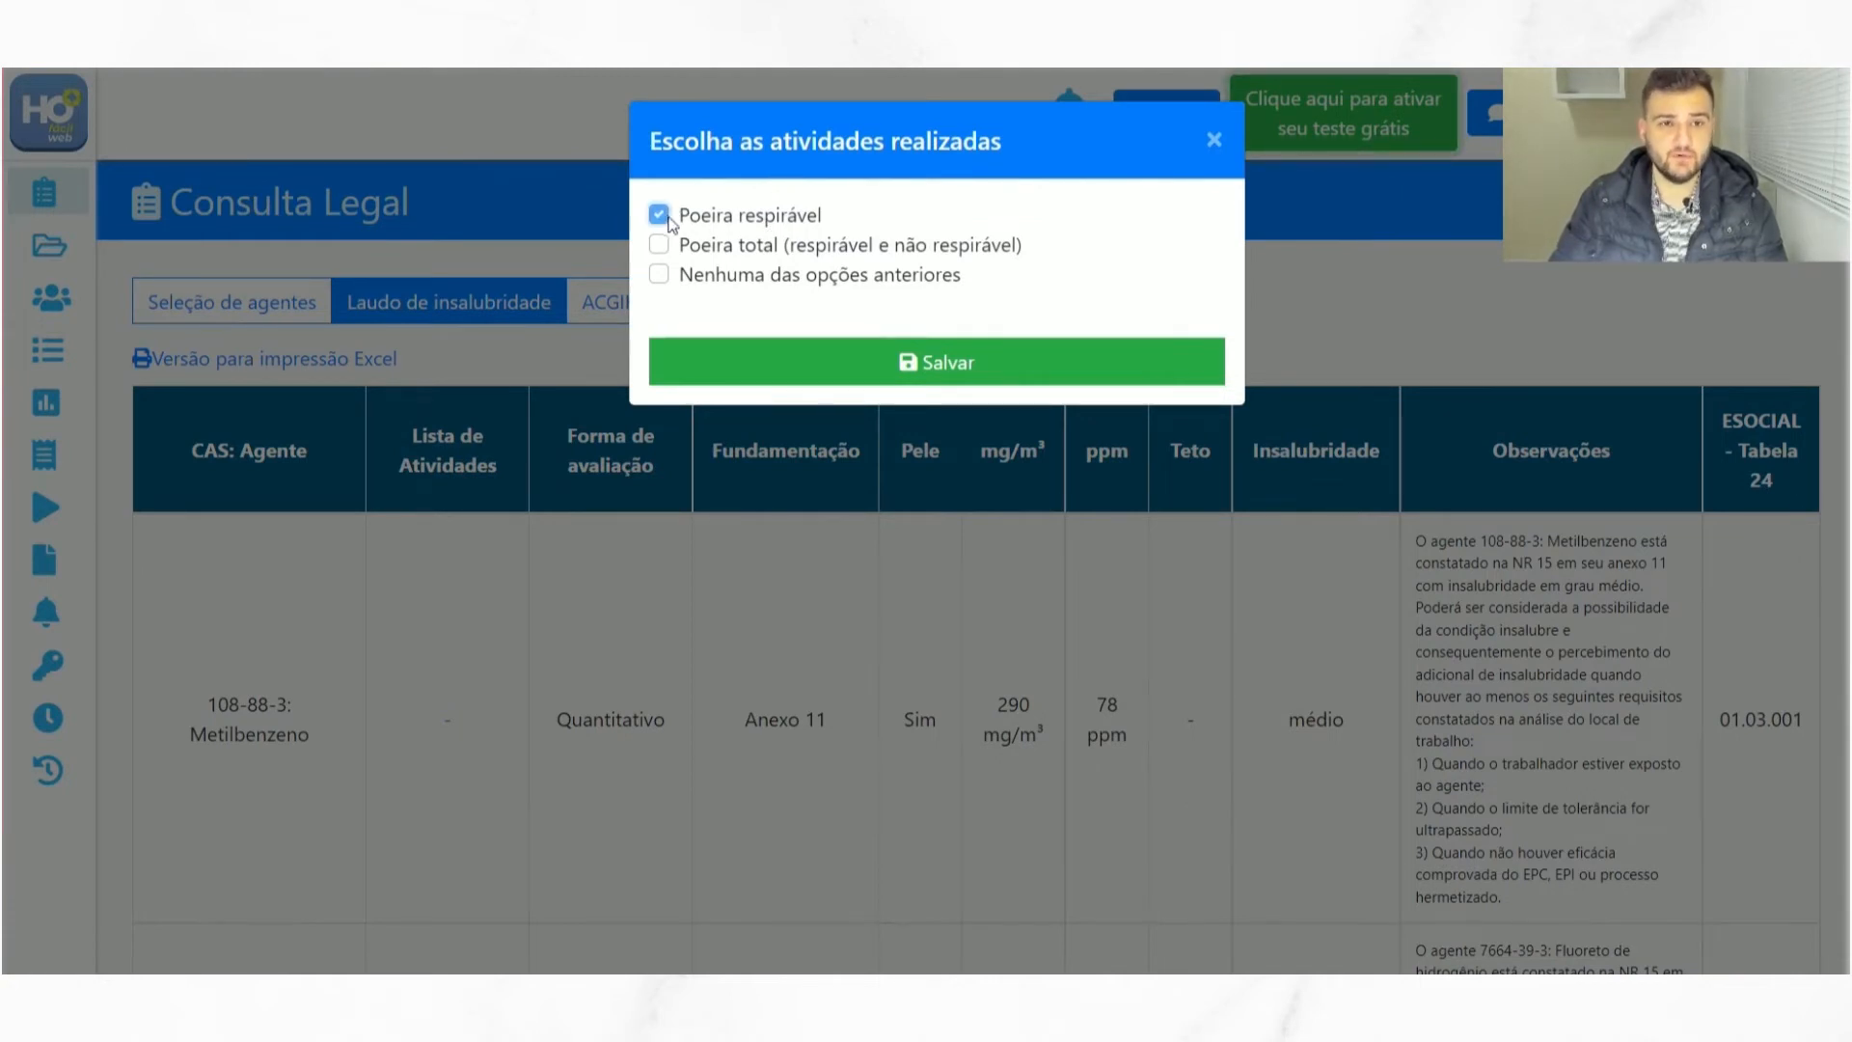
pyautogui.click(787, 376)
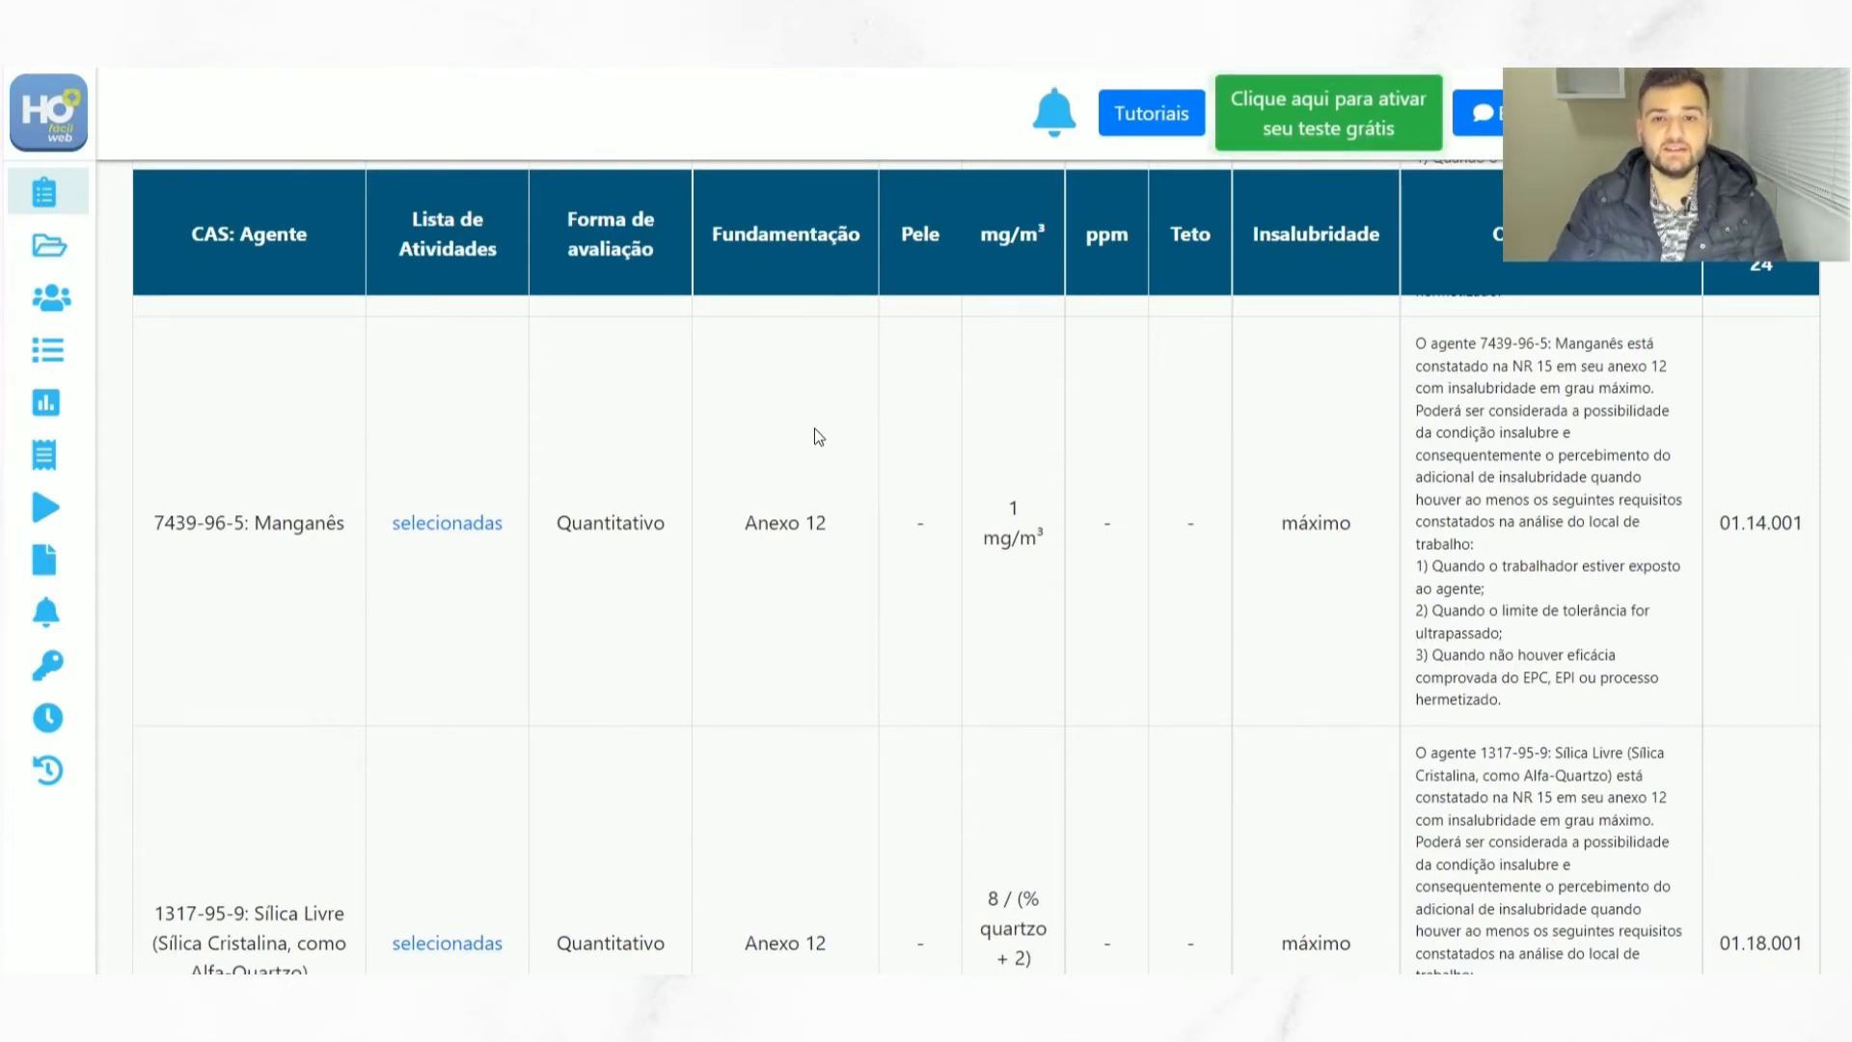
# - Replace the activity for Sílica Livre (Sílica Cristalina, como Alfa-Quartzo) with "Poeira total (respirável e não respirável)" and save
pyautogui.scroll(-1, 504, 621)
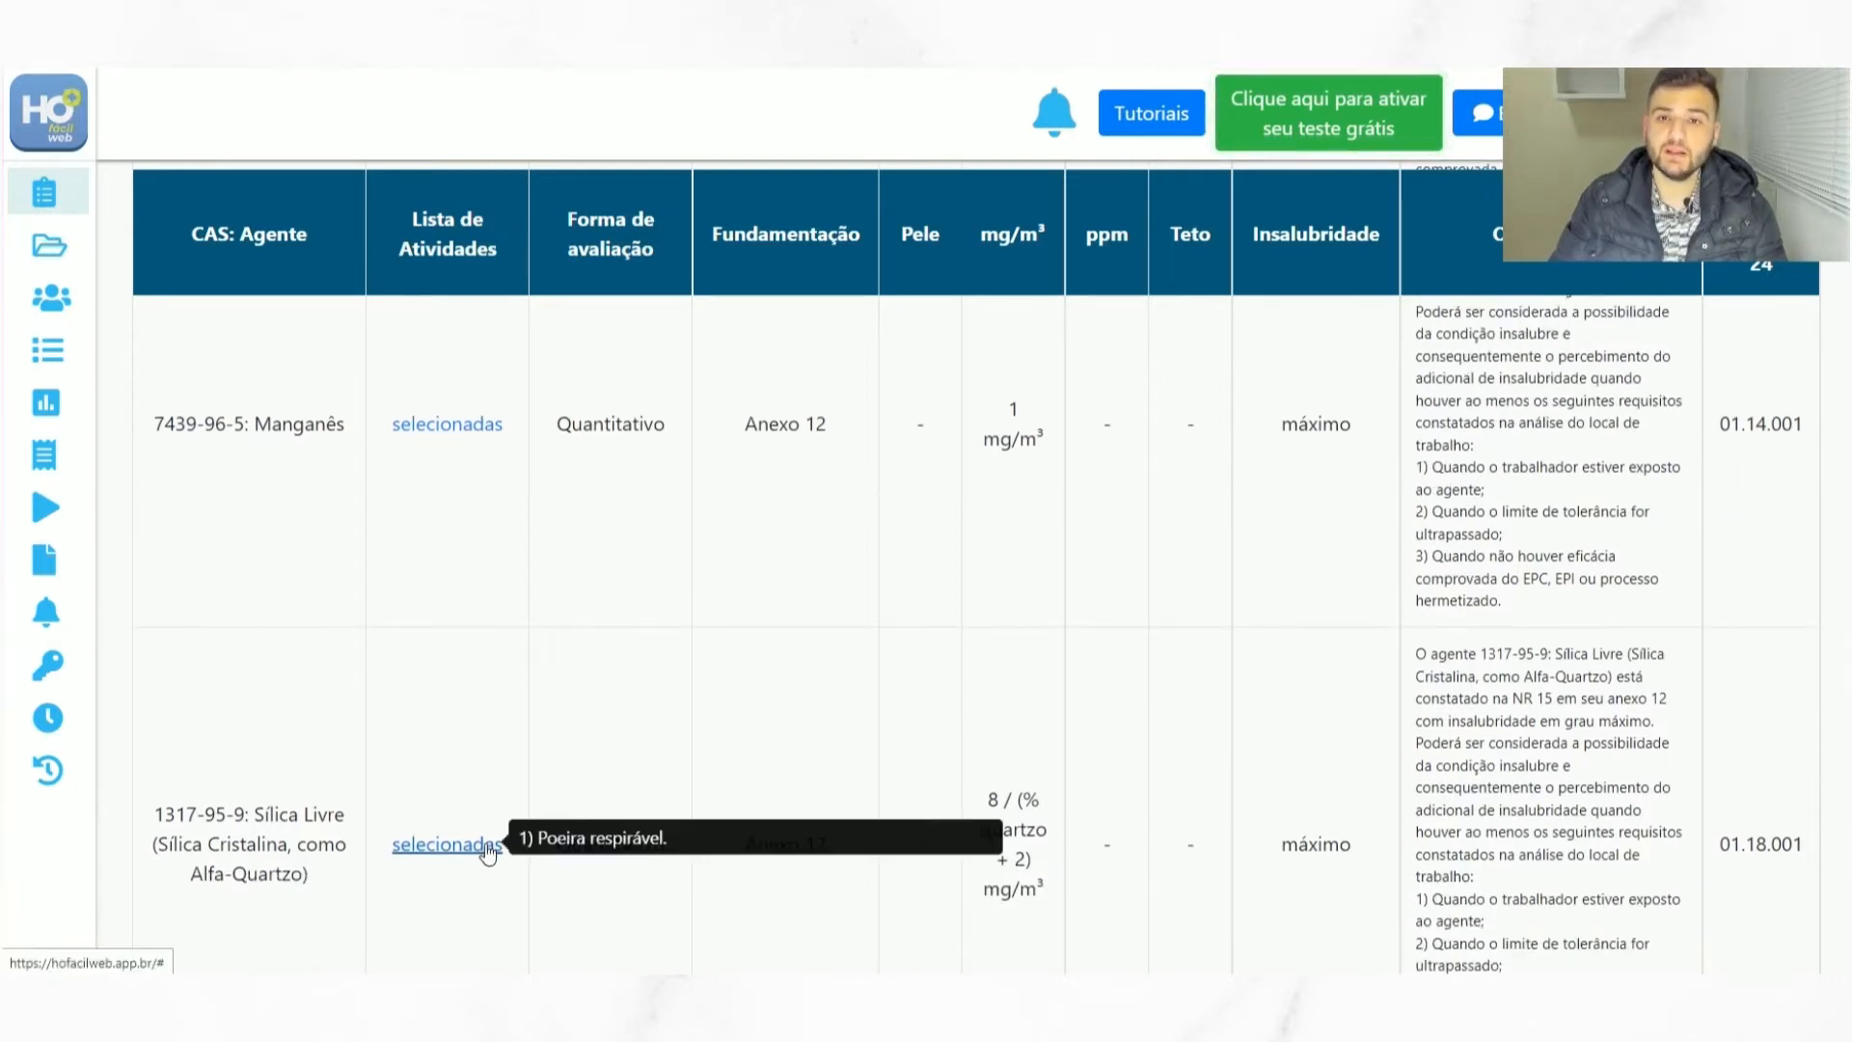
pyautogui.click(488, 847)
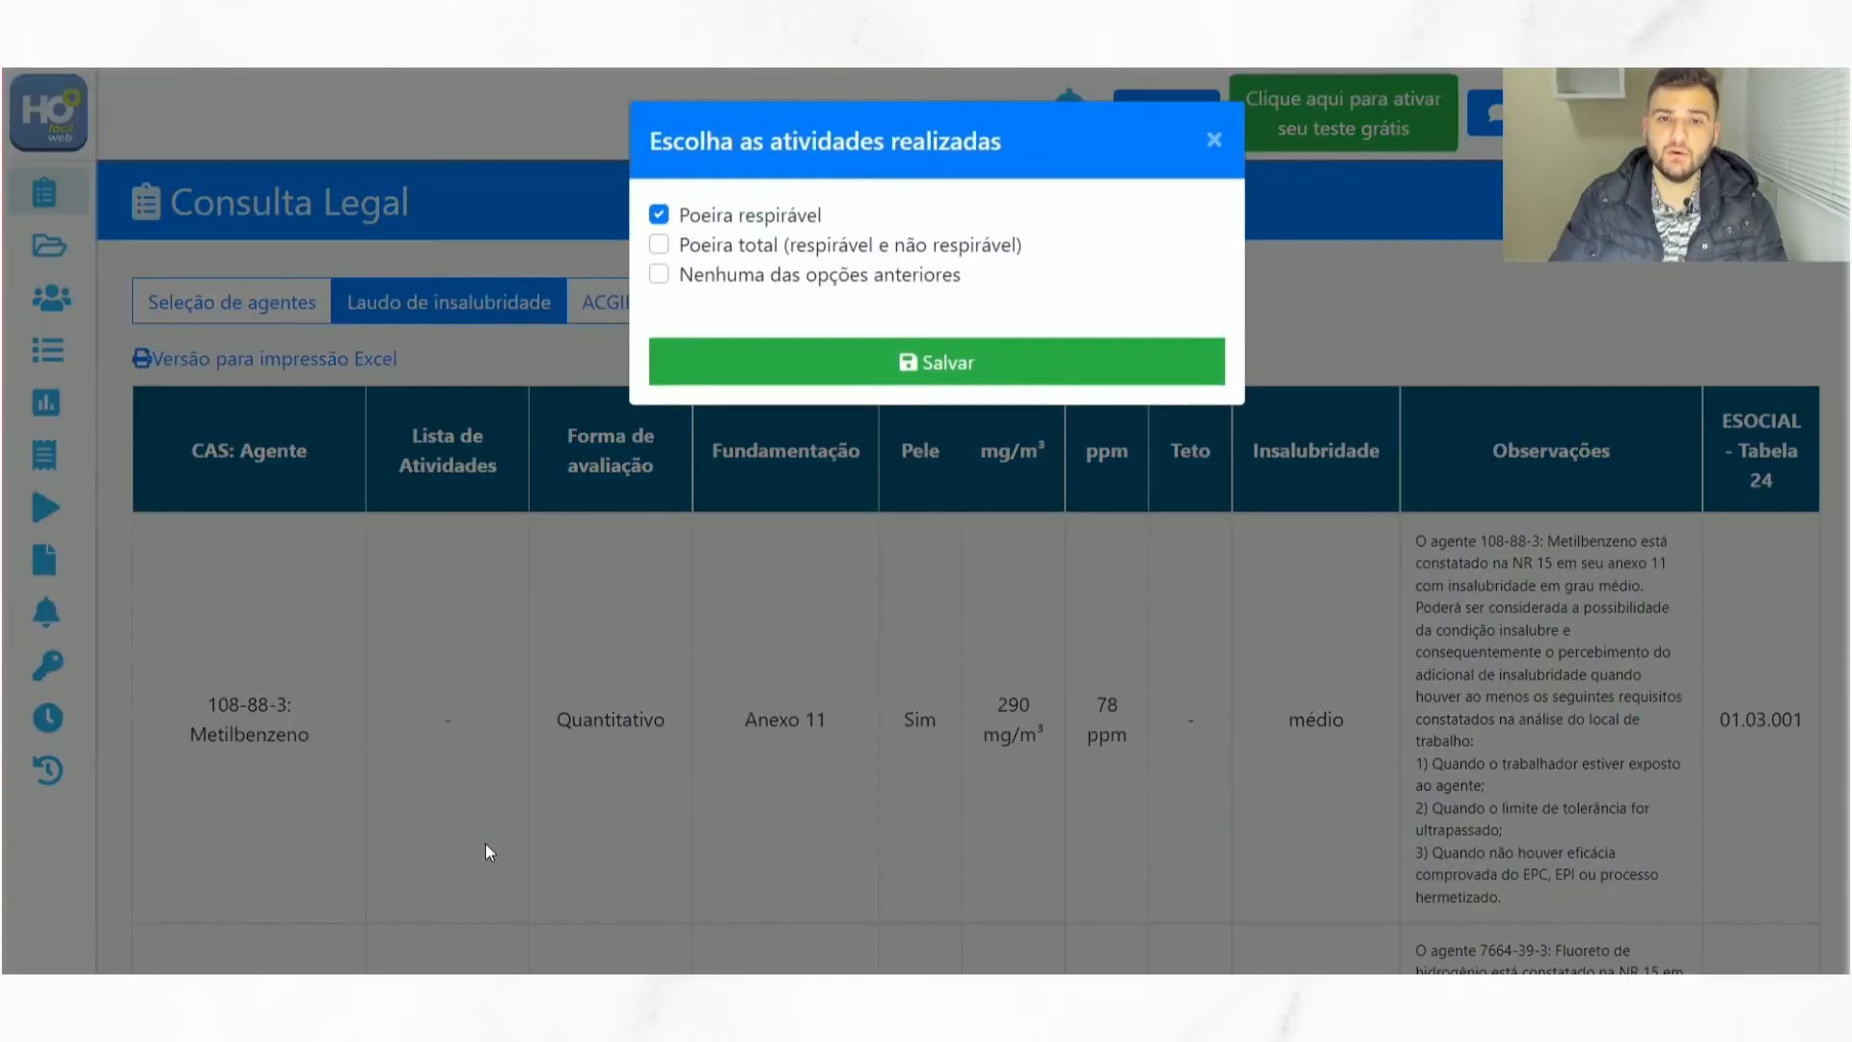
pyautogui.click(659, 214)
pyautogui.click(659, 244)
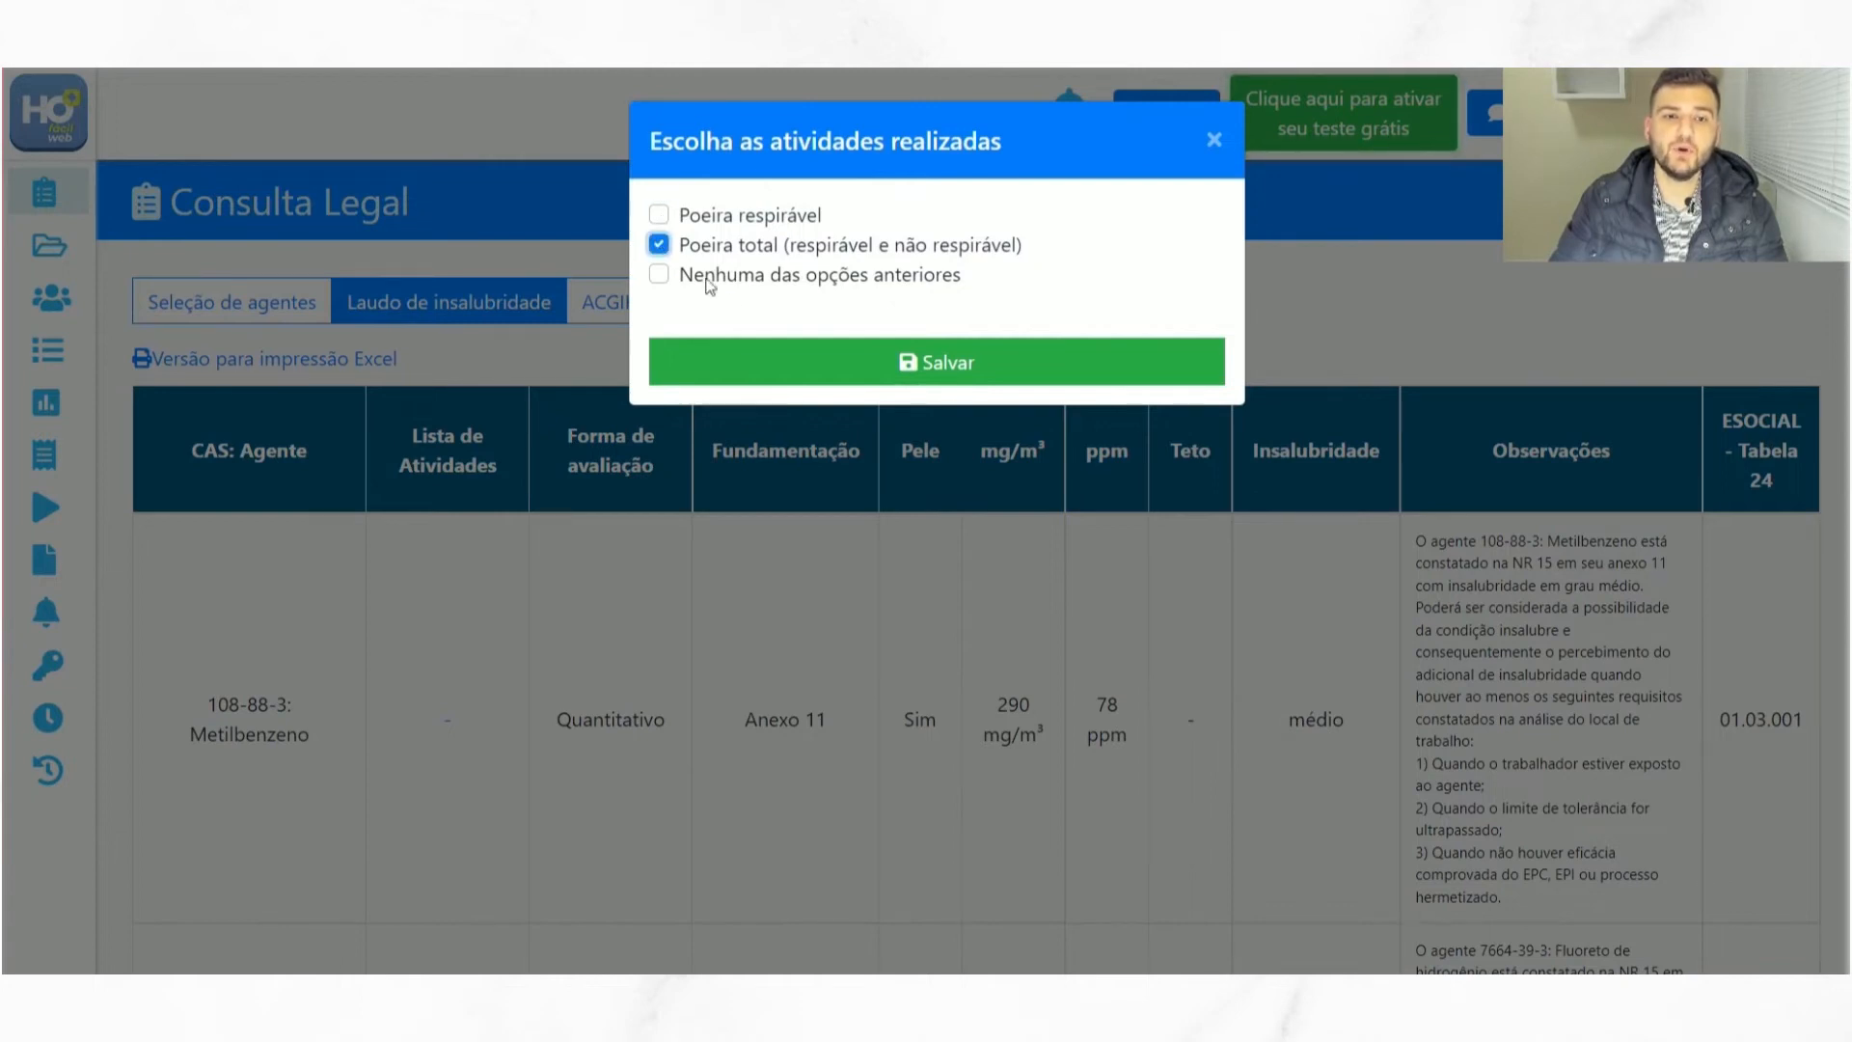
pyautogui.click(798, 360)
# - Add "Poeira respirável" to Sílica Livre's selected activities alongside the total dust option and save
pyautogui.scroll(-1, 830, 526)
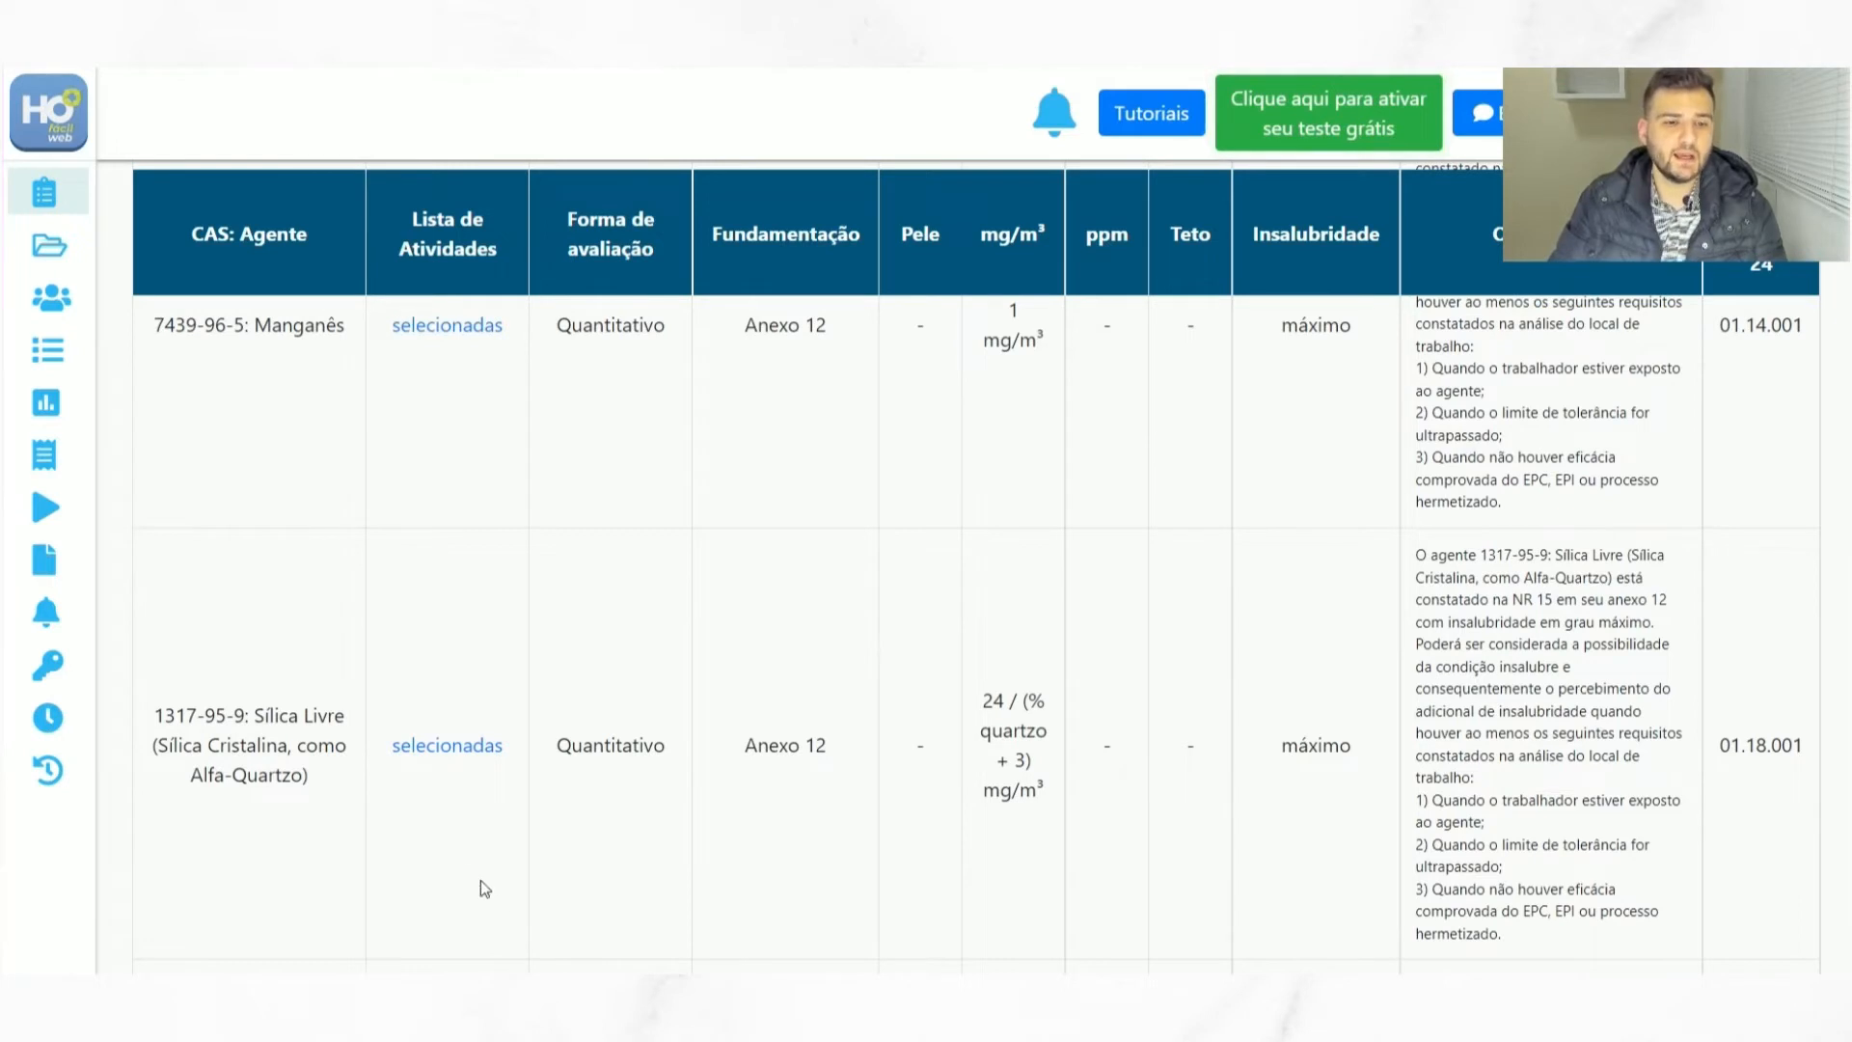
pyautogui.click(453, 745)
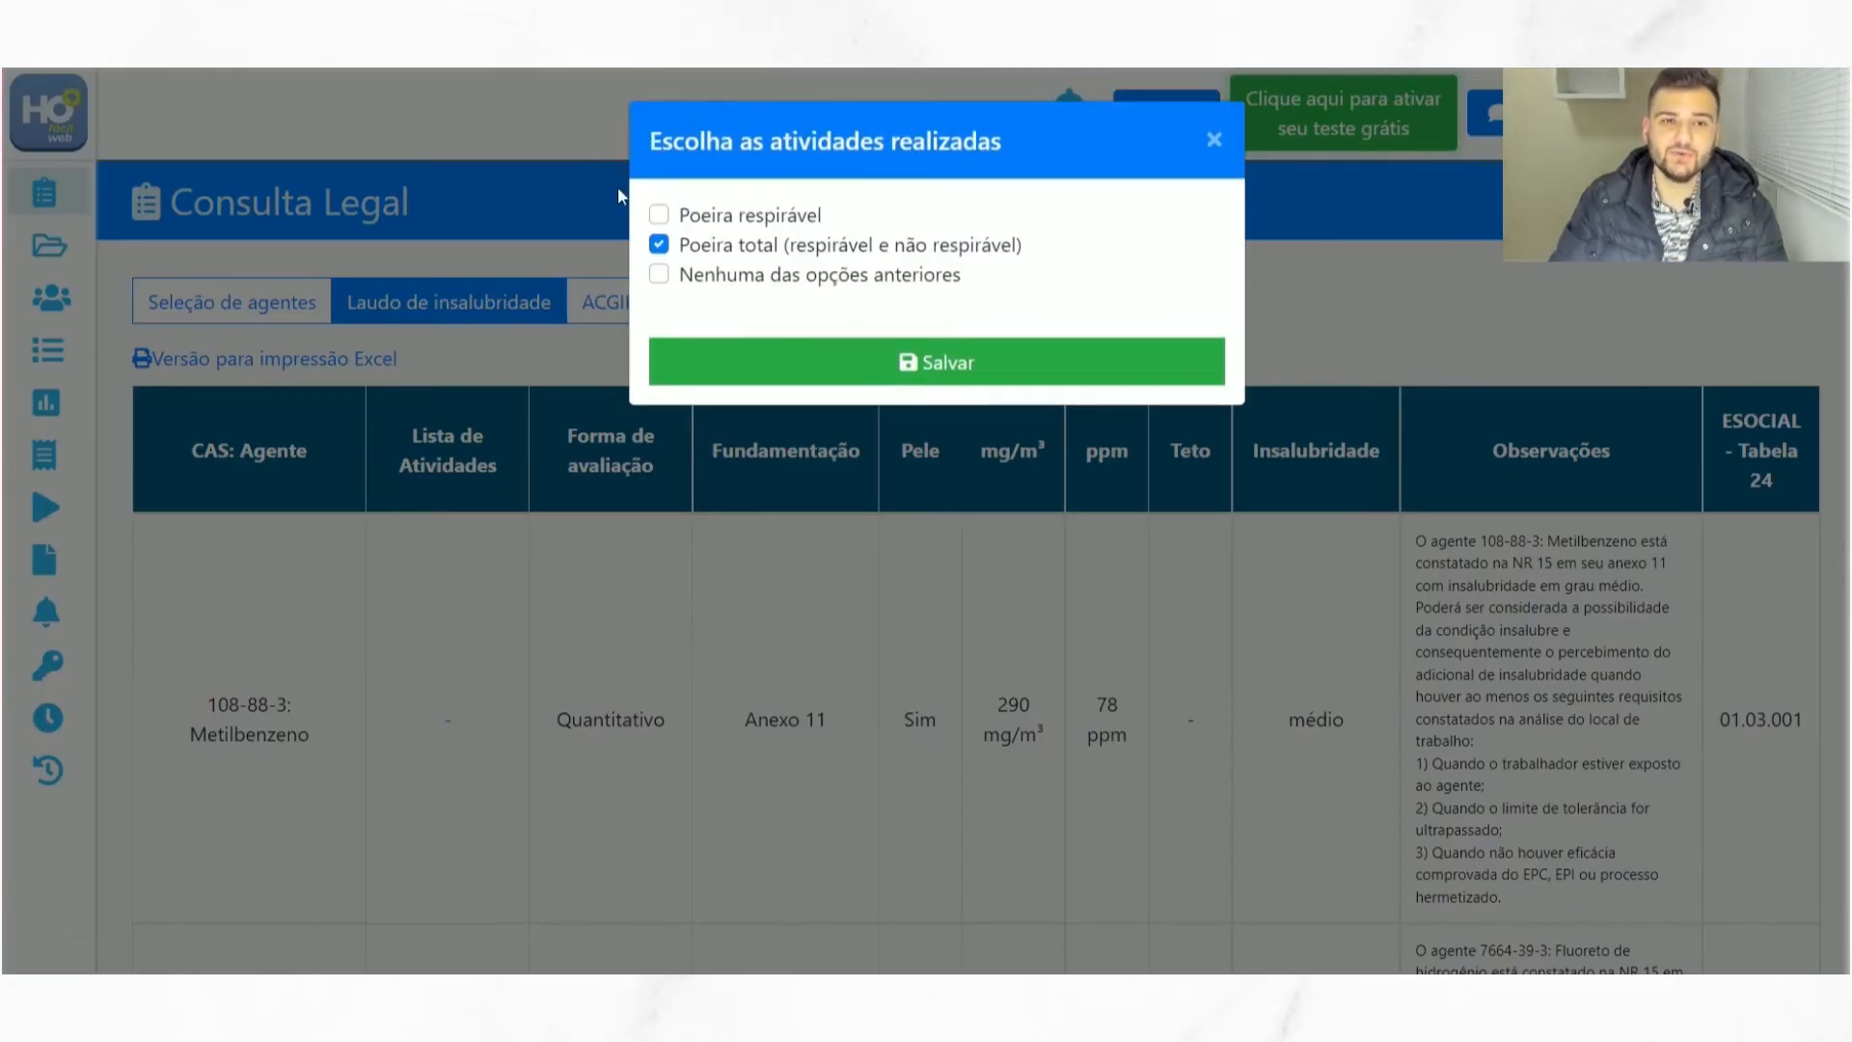
pyautogui.click(665, 218)
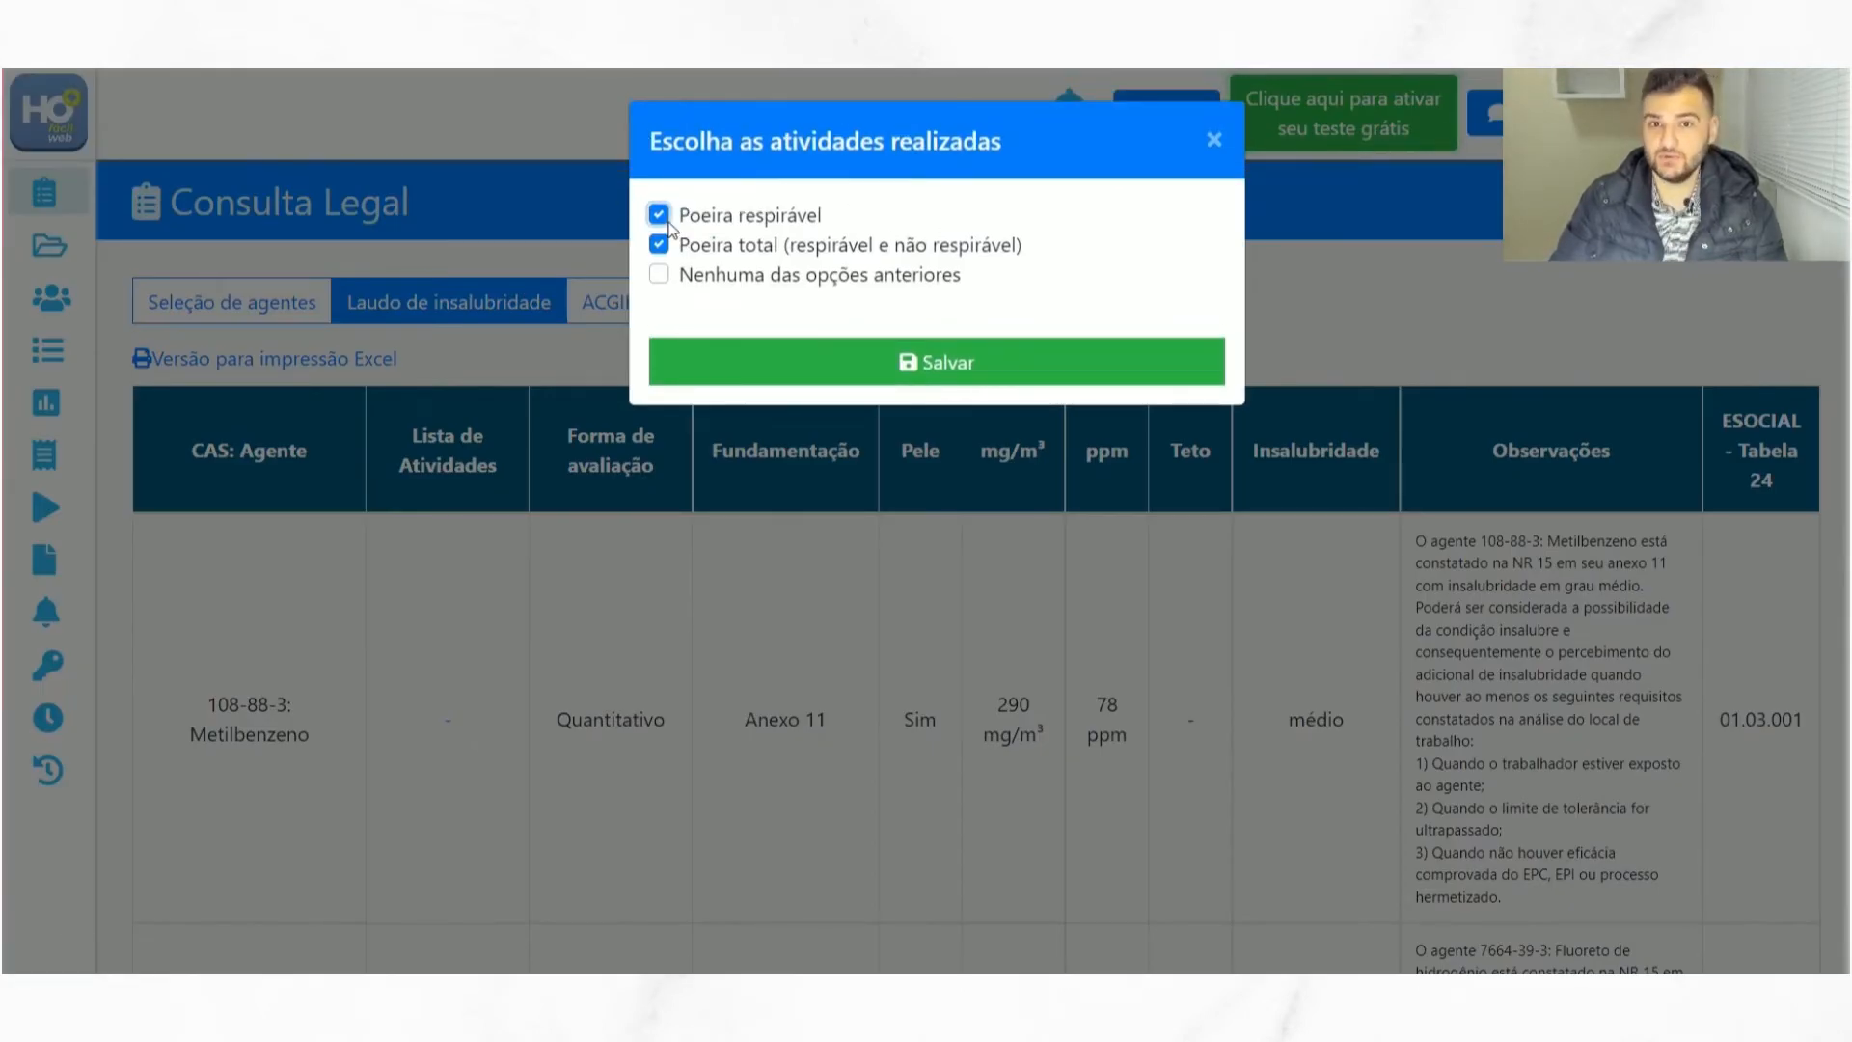
pyautogui.click(779, 364)
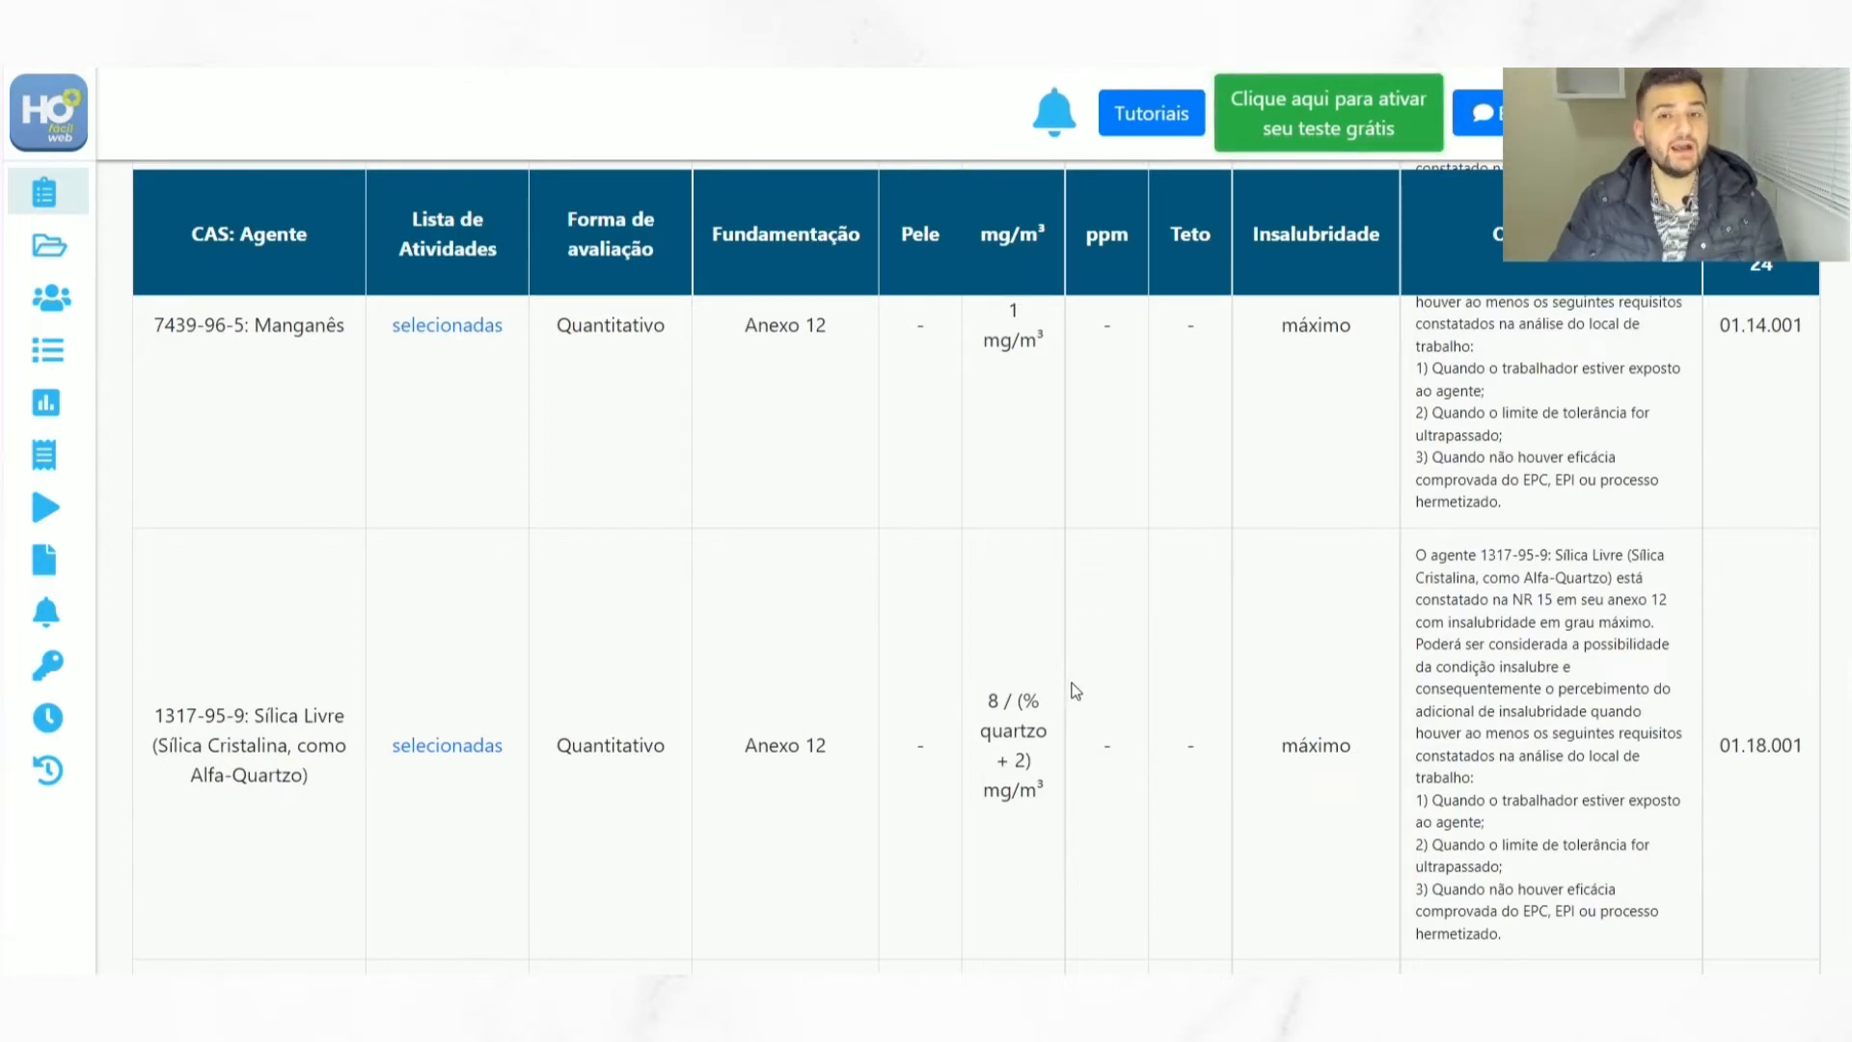
# - Review the evaluation form, NR 15 annex, limits and insalubrity grade of each agent in the Laudo de insalubridade table
pyautogui.scroll(6, 1075, 691)
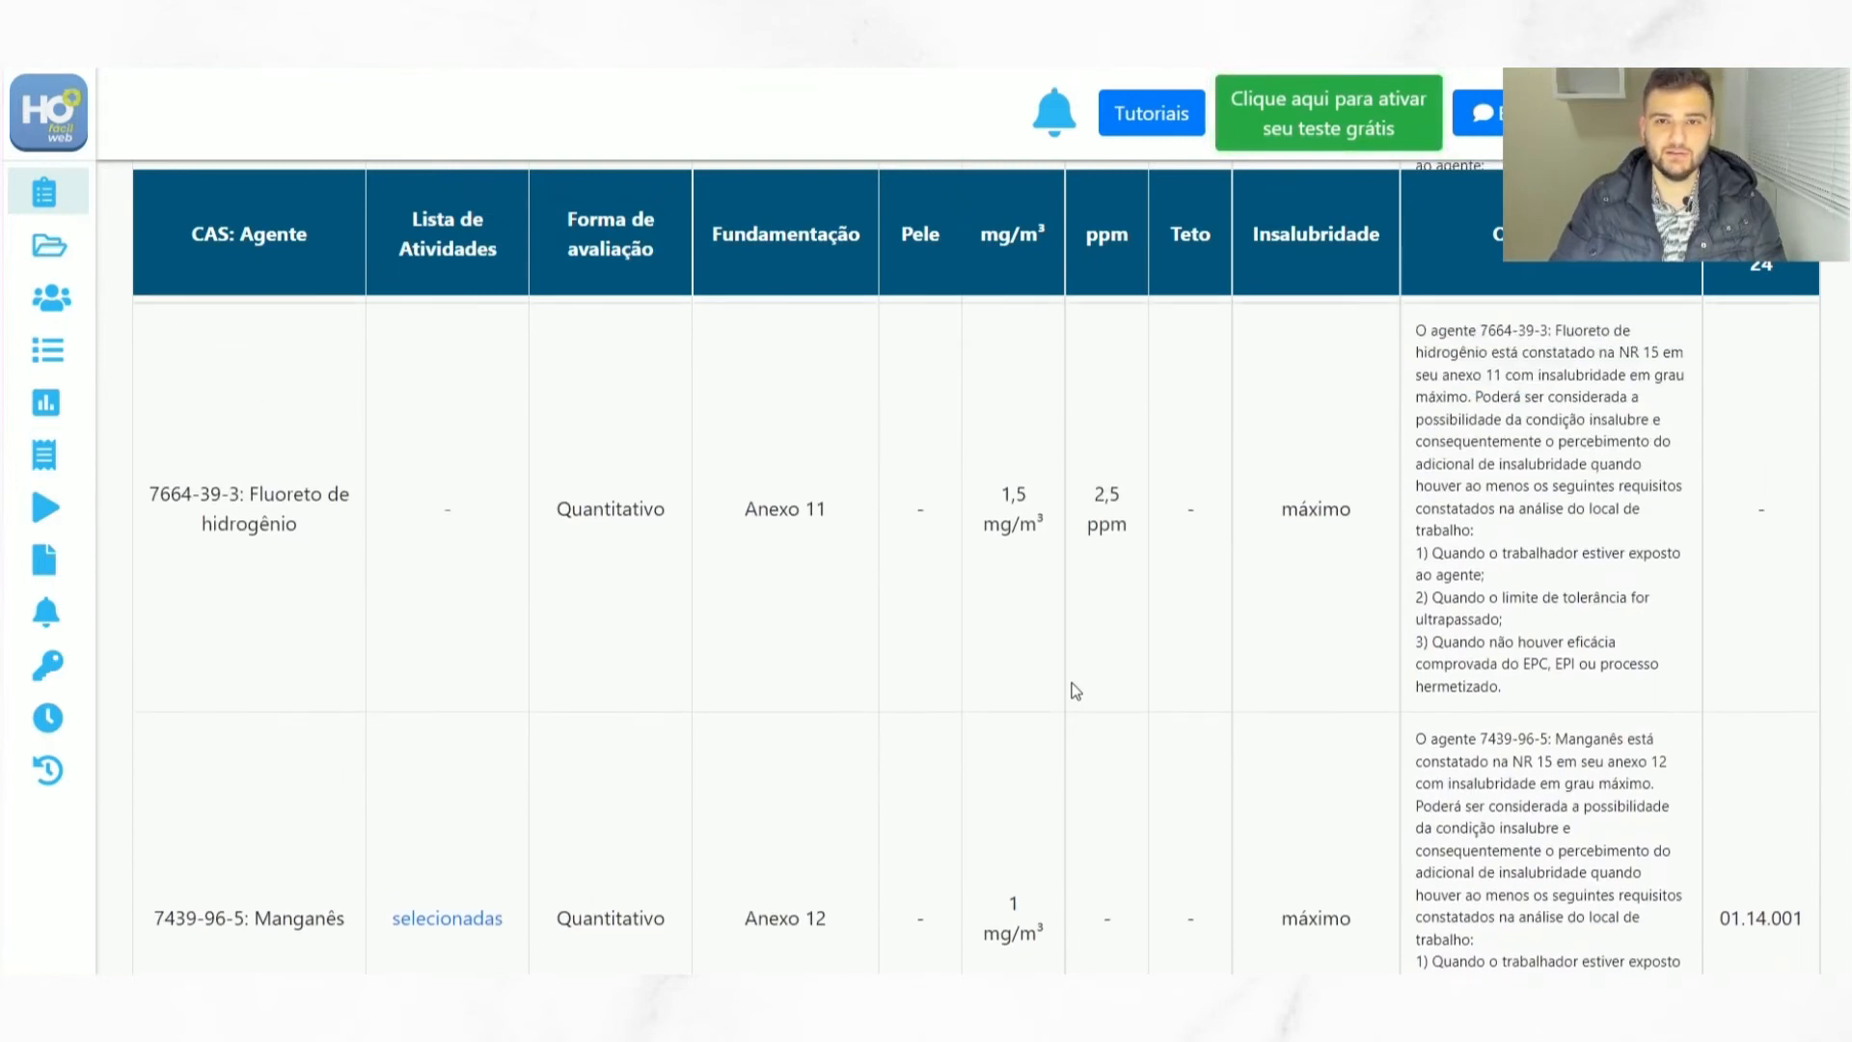
pyautogui.scroll(5, 1075, 690)
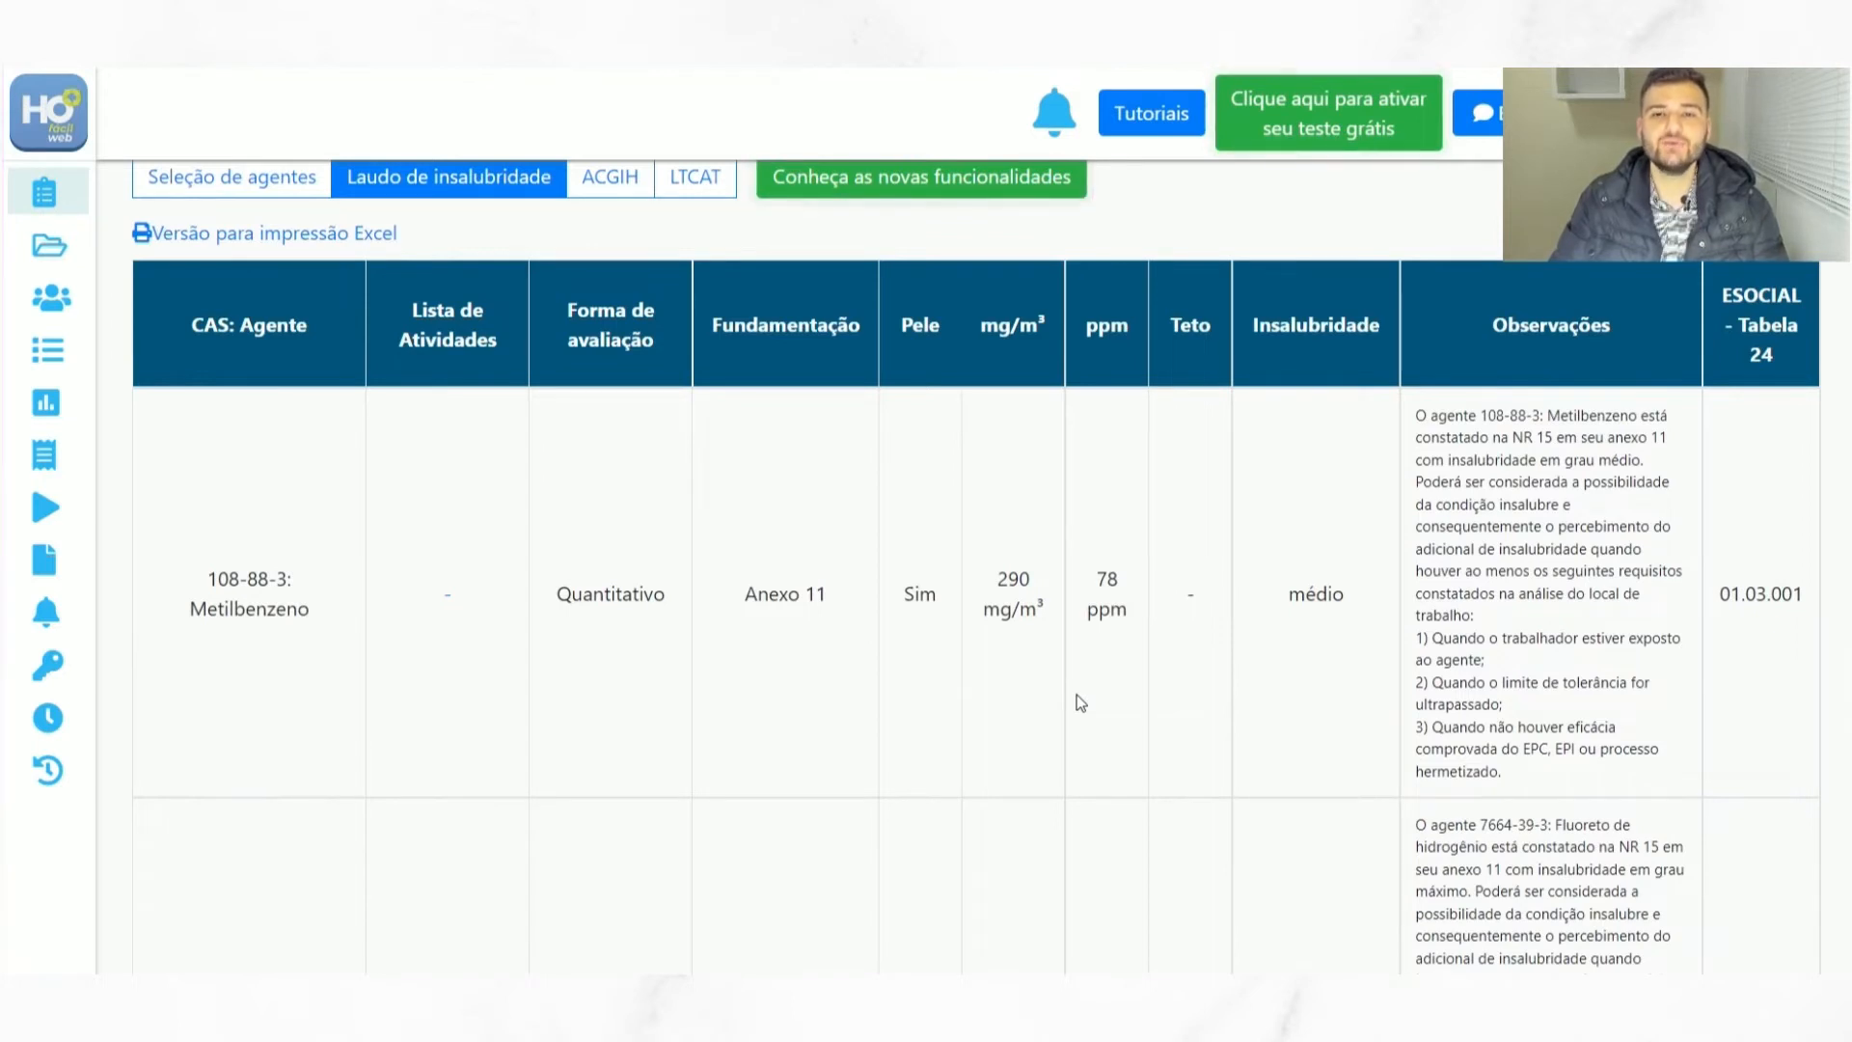
pyautogui.scroll(1, 1077, 692)
pyautogui.scroll(-1, 960, 760)
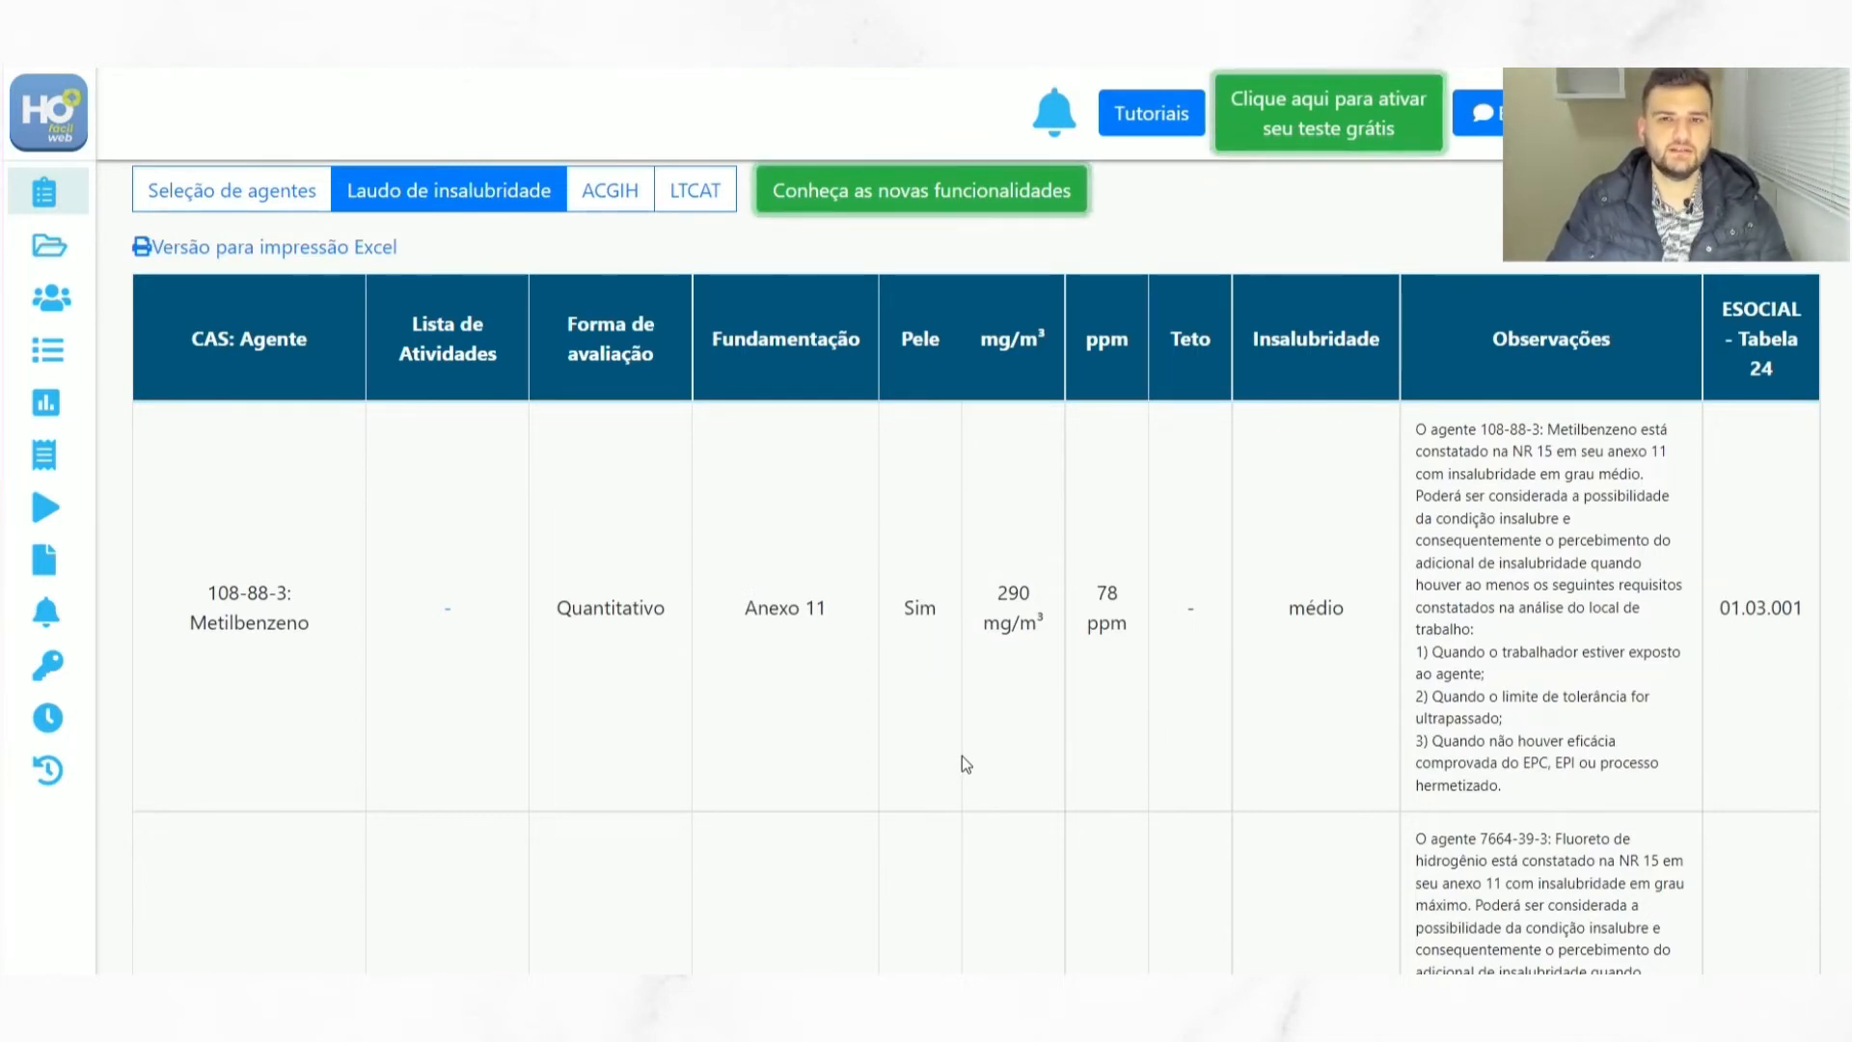
pyautogui.scroll(-15, 963, 756)
pyautogui.scroll(-5, 955, 757)
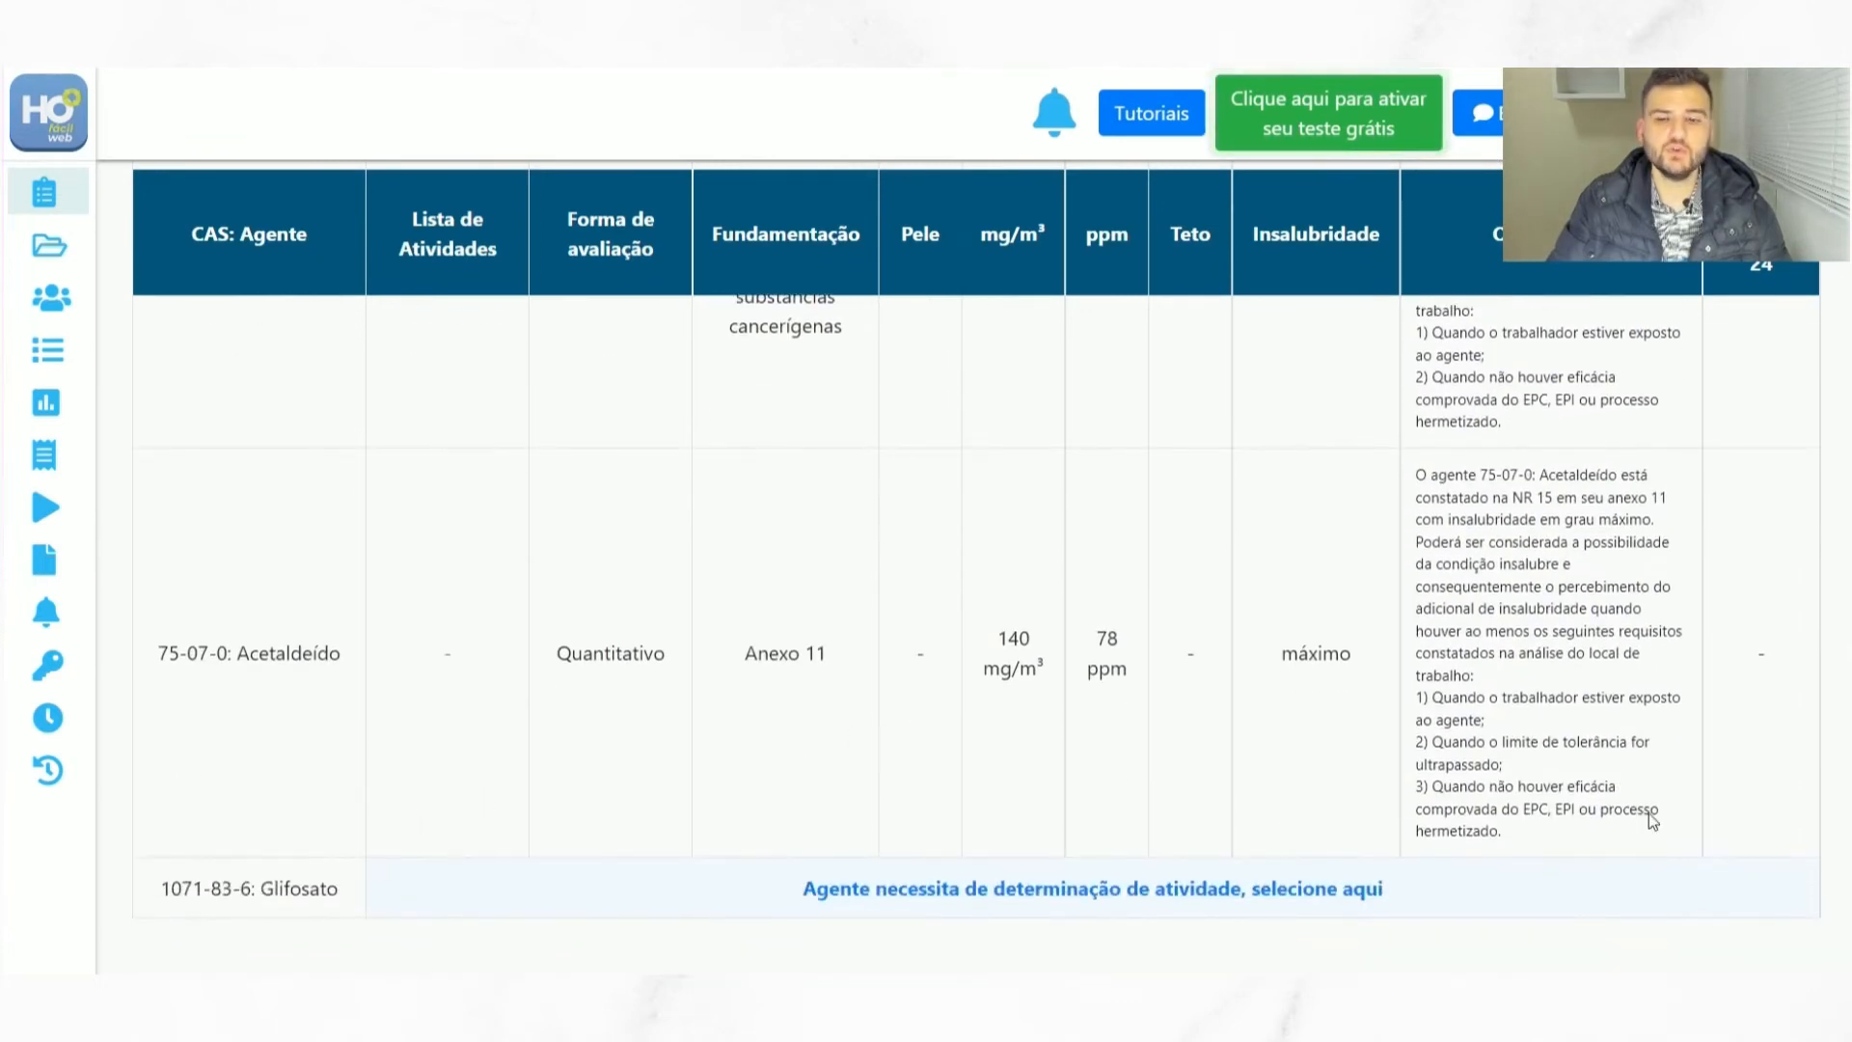
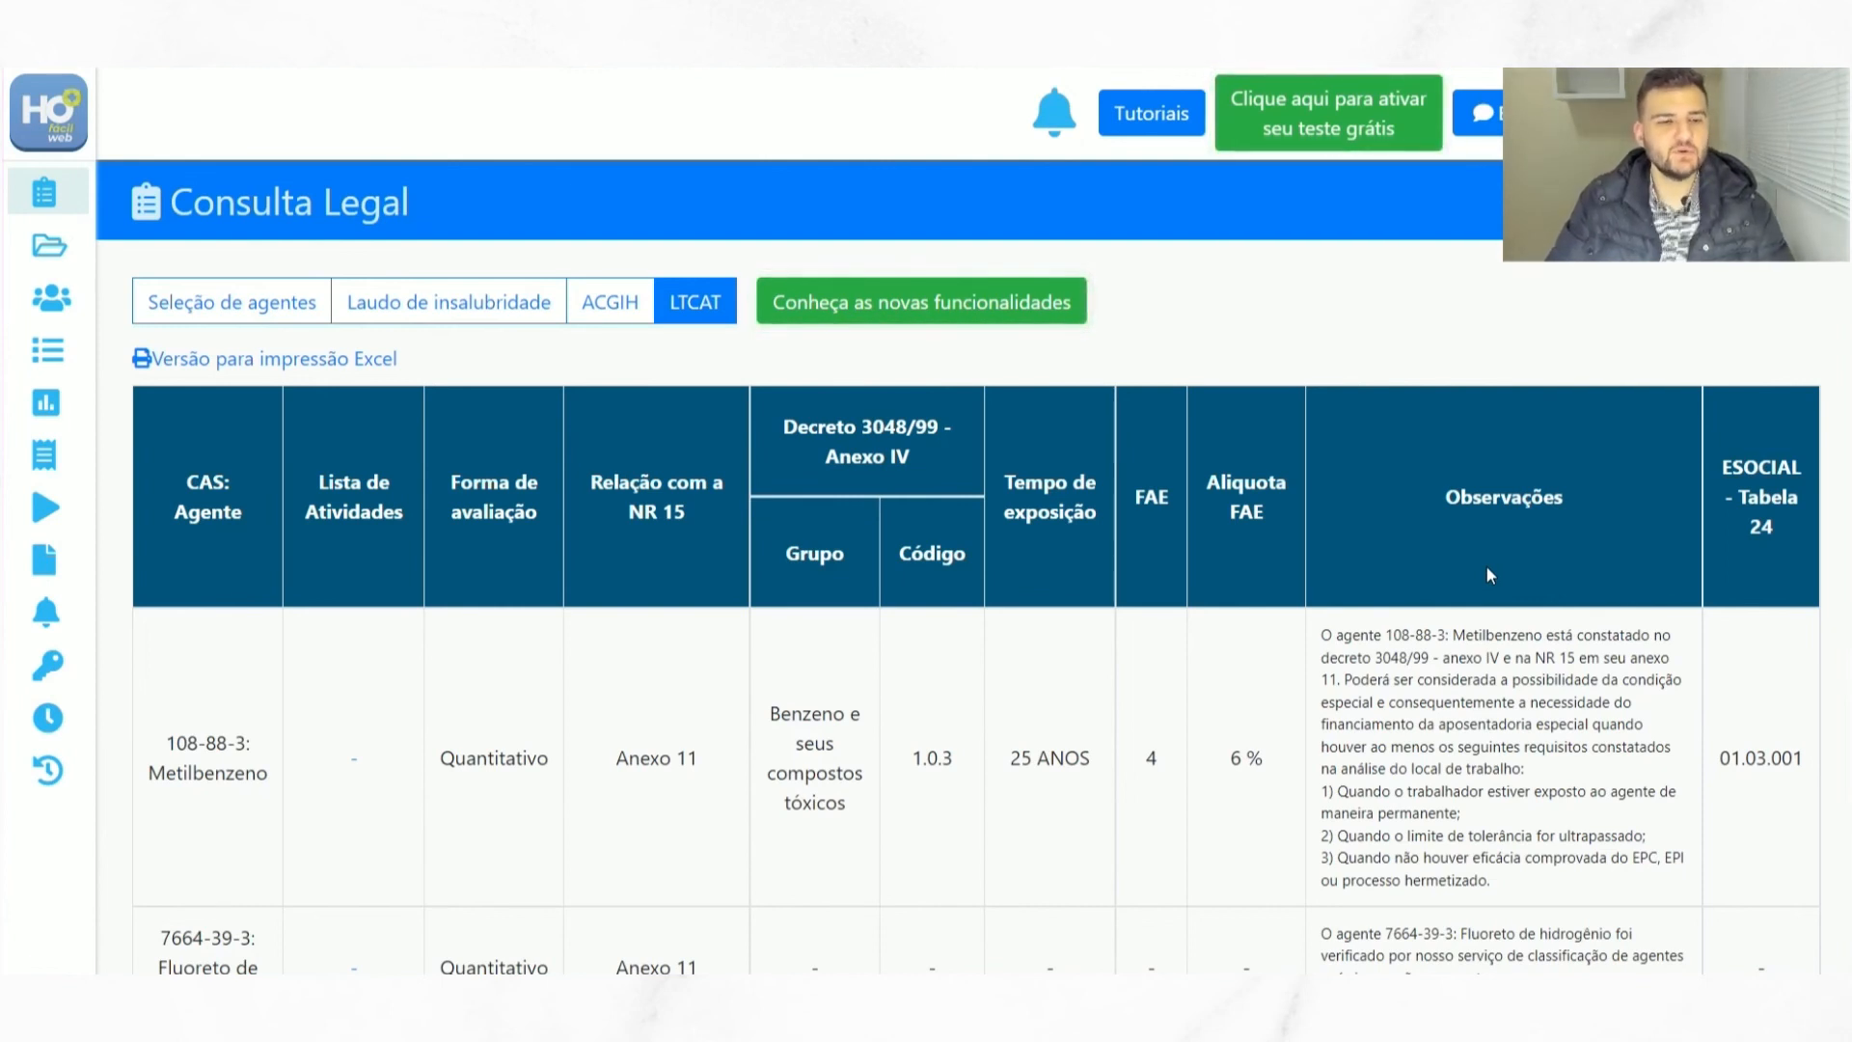
# - Examine each agent's Decreto 3048/99 classification, exposure time, FAE and observations in the LTCAT table, highlighting the note for Acetaldeído
pyautogui.scroll(-3, 810, 439)
pyautogui.scroll(-6, 810, 439)
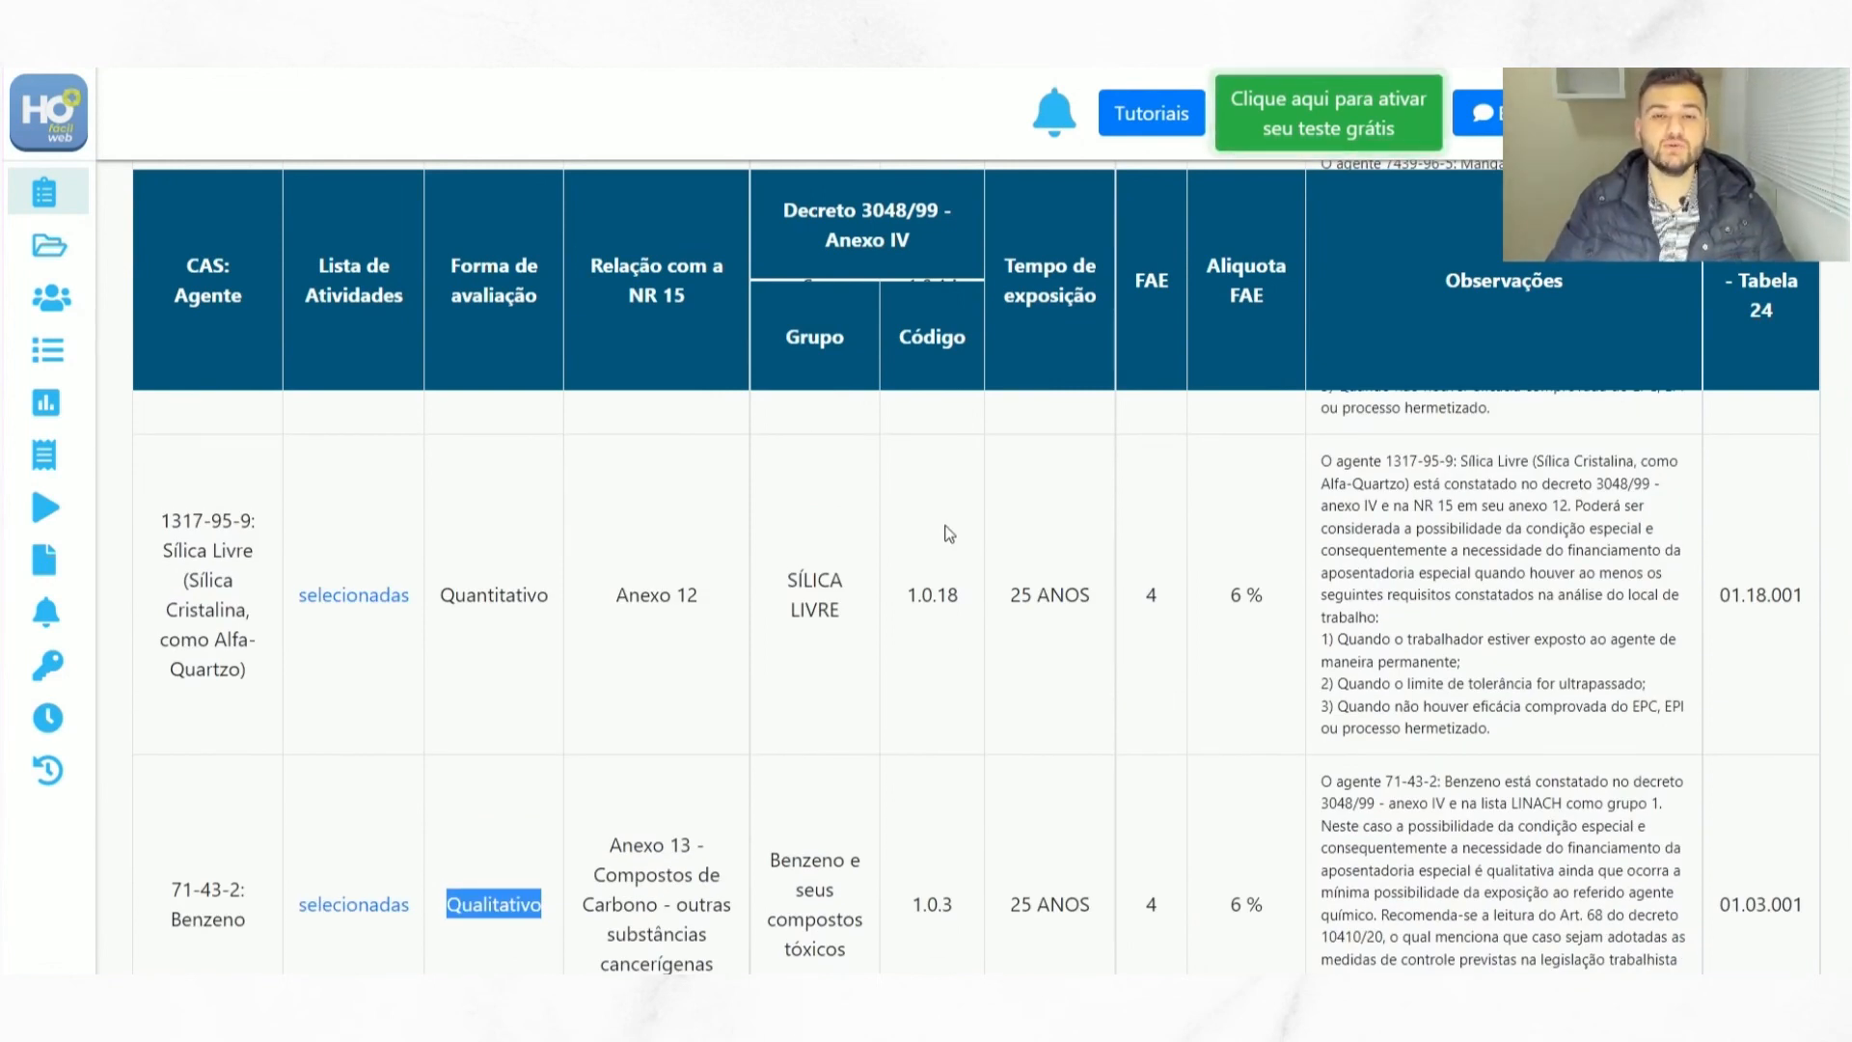
pyautogui.scroll(2, 888, 661)
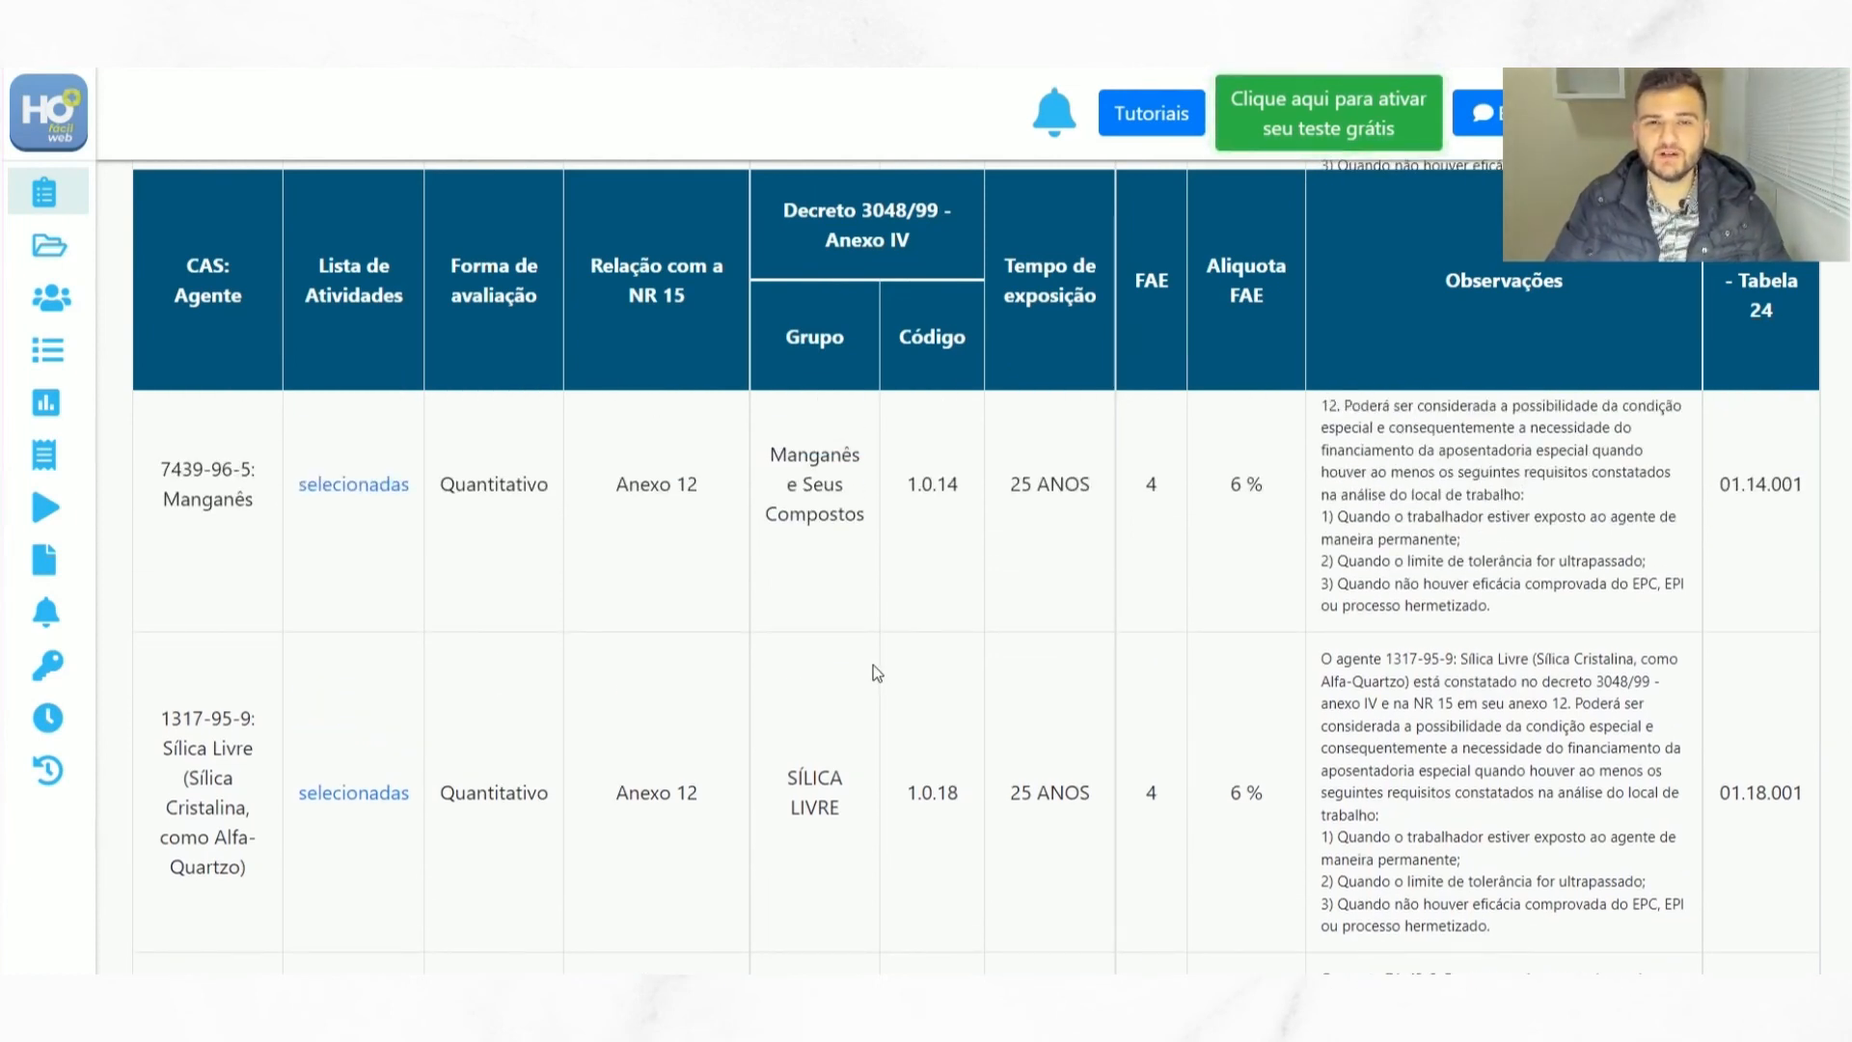
pyautogui.scroll(-7, 872, 663)
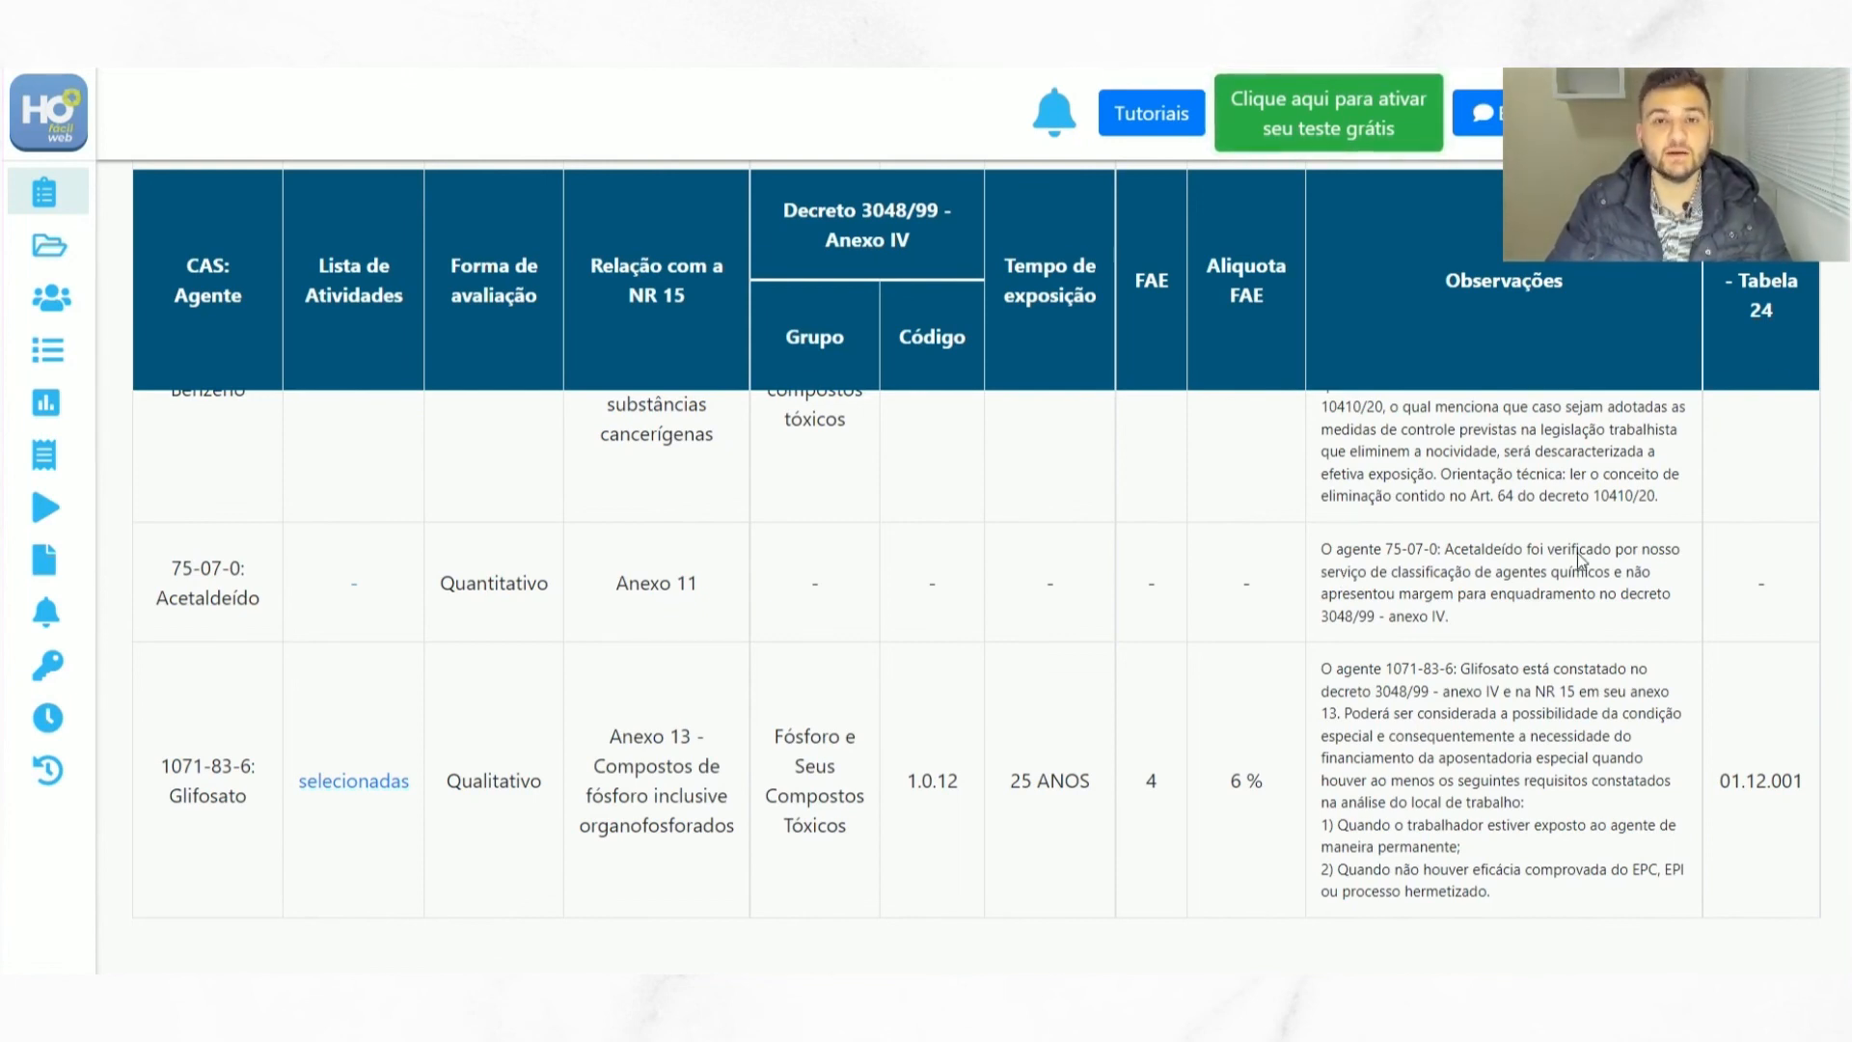
pyautogui.moveTo(1446, 617); pyautogui.dragTo(1328, 548)
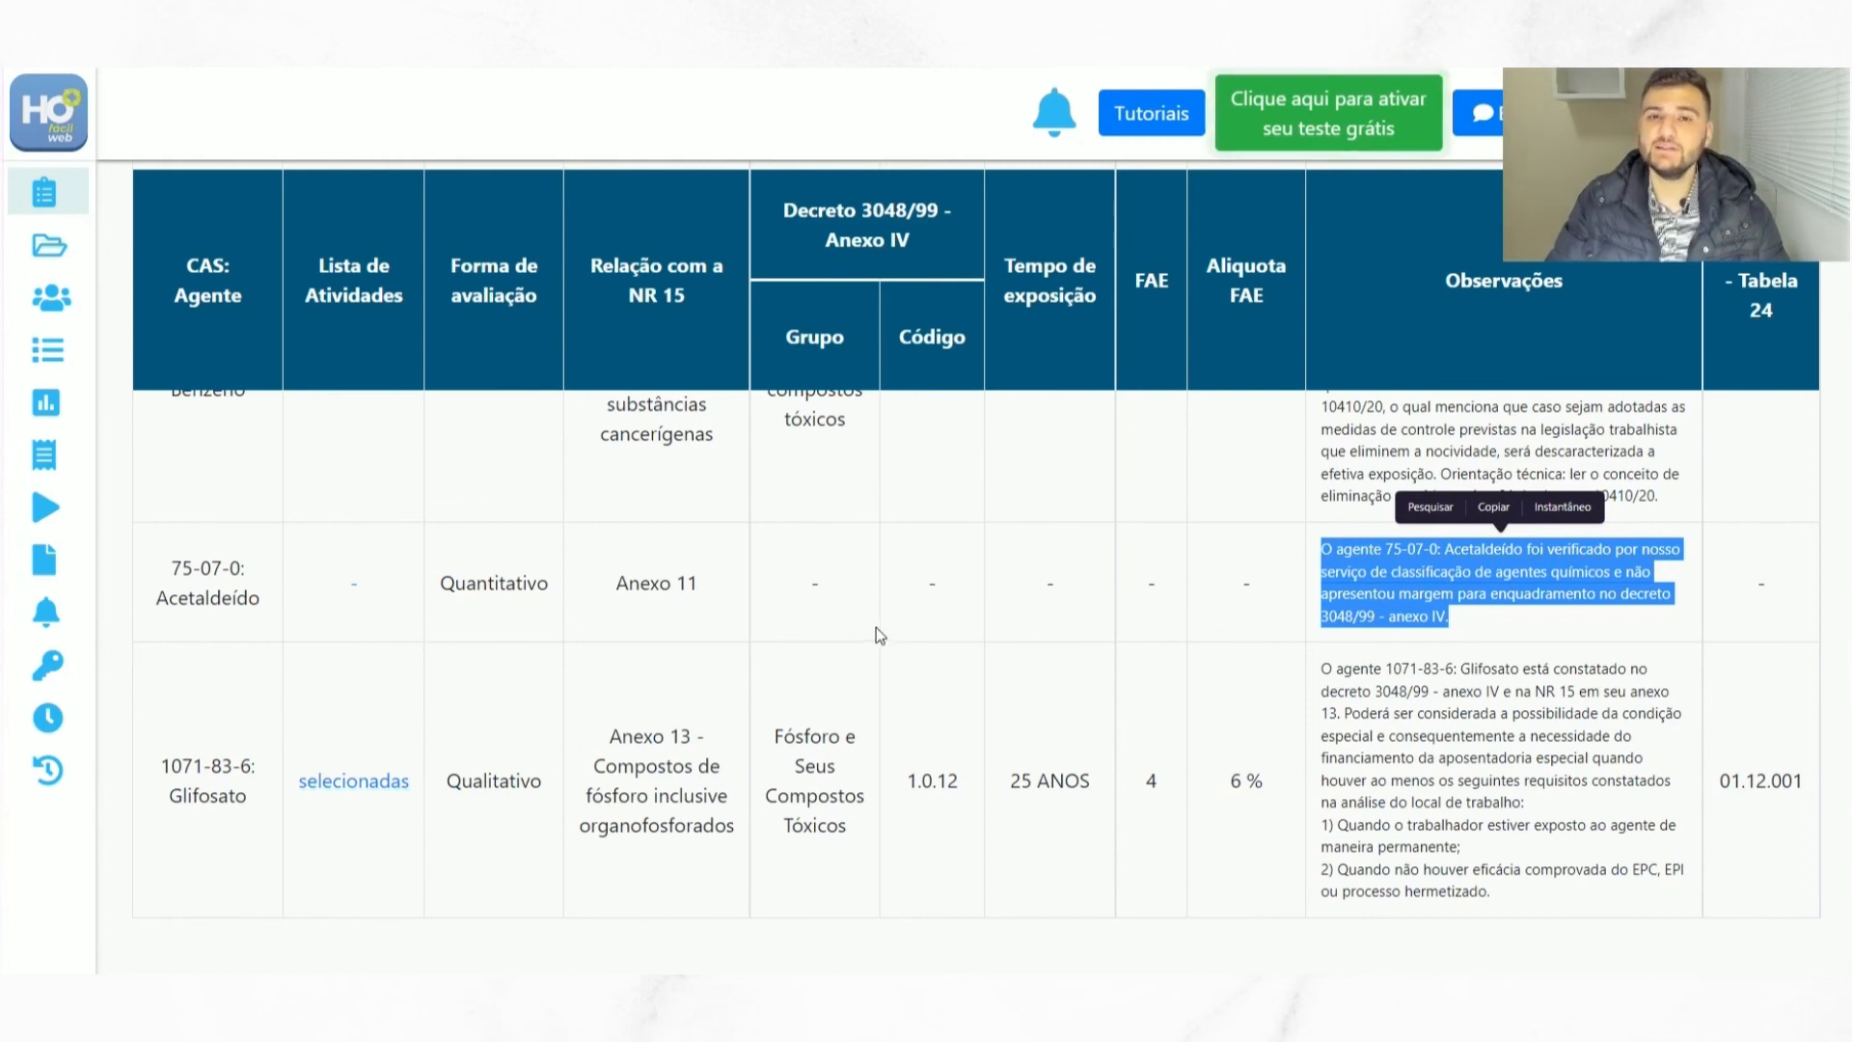
pyautogui.scroll(9, 835, 627)
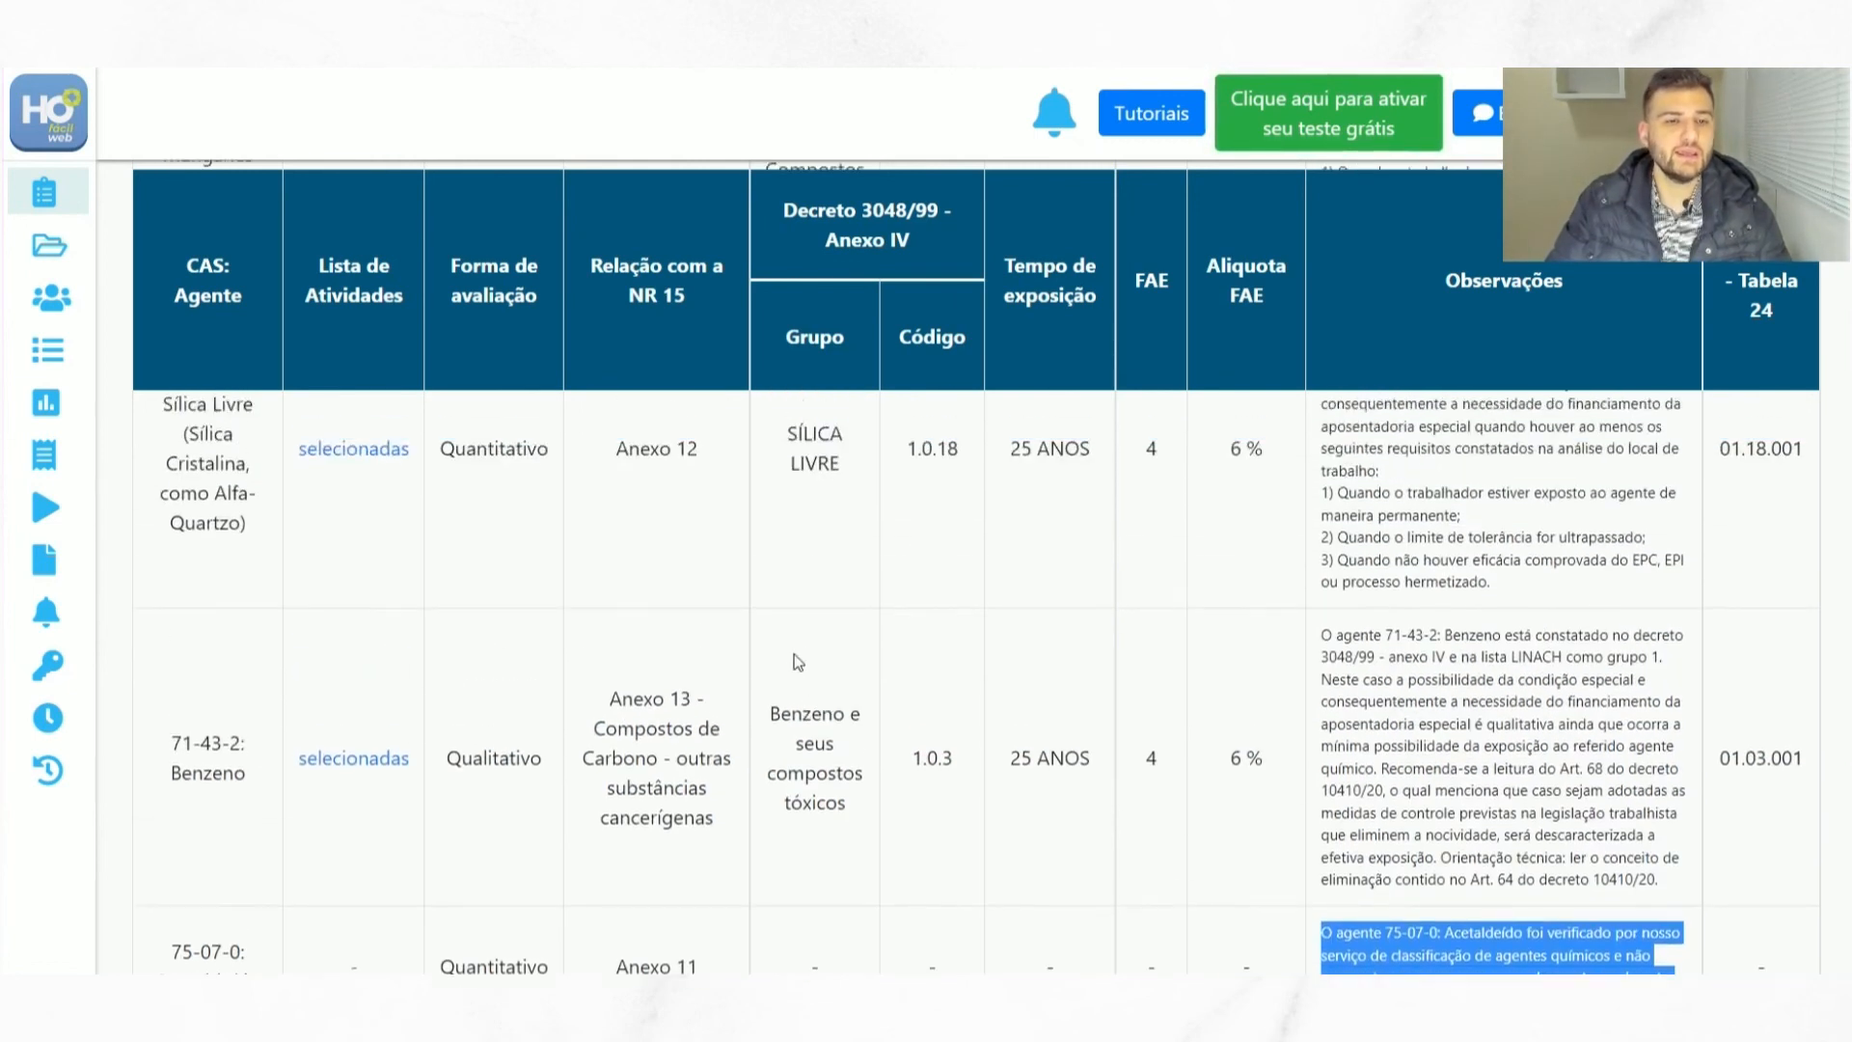
pyautogui.scroll(2, 789, 678)
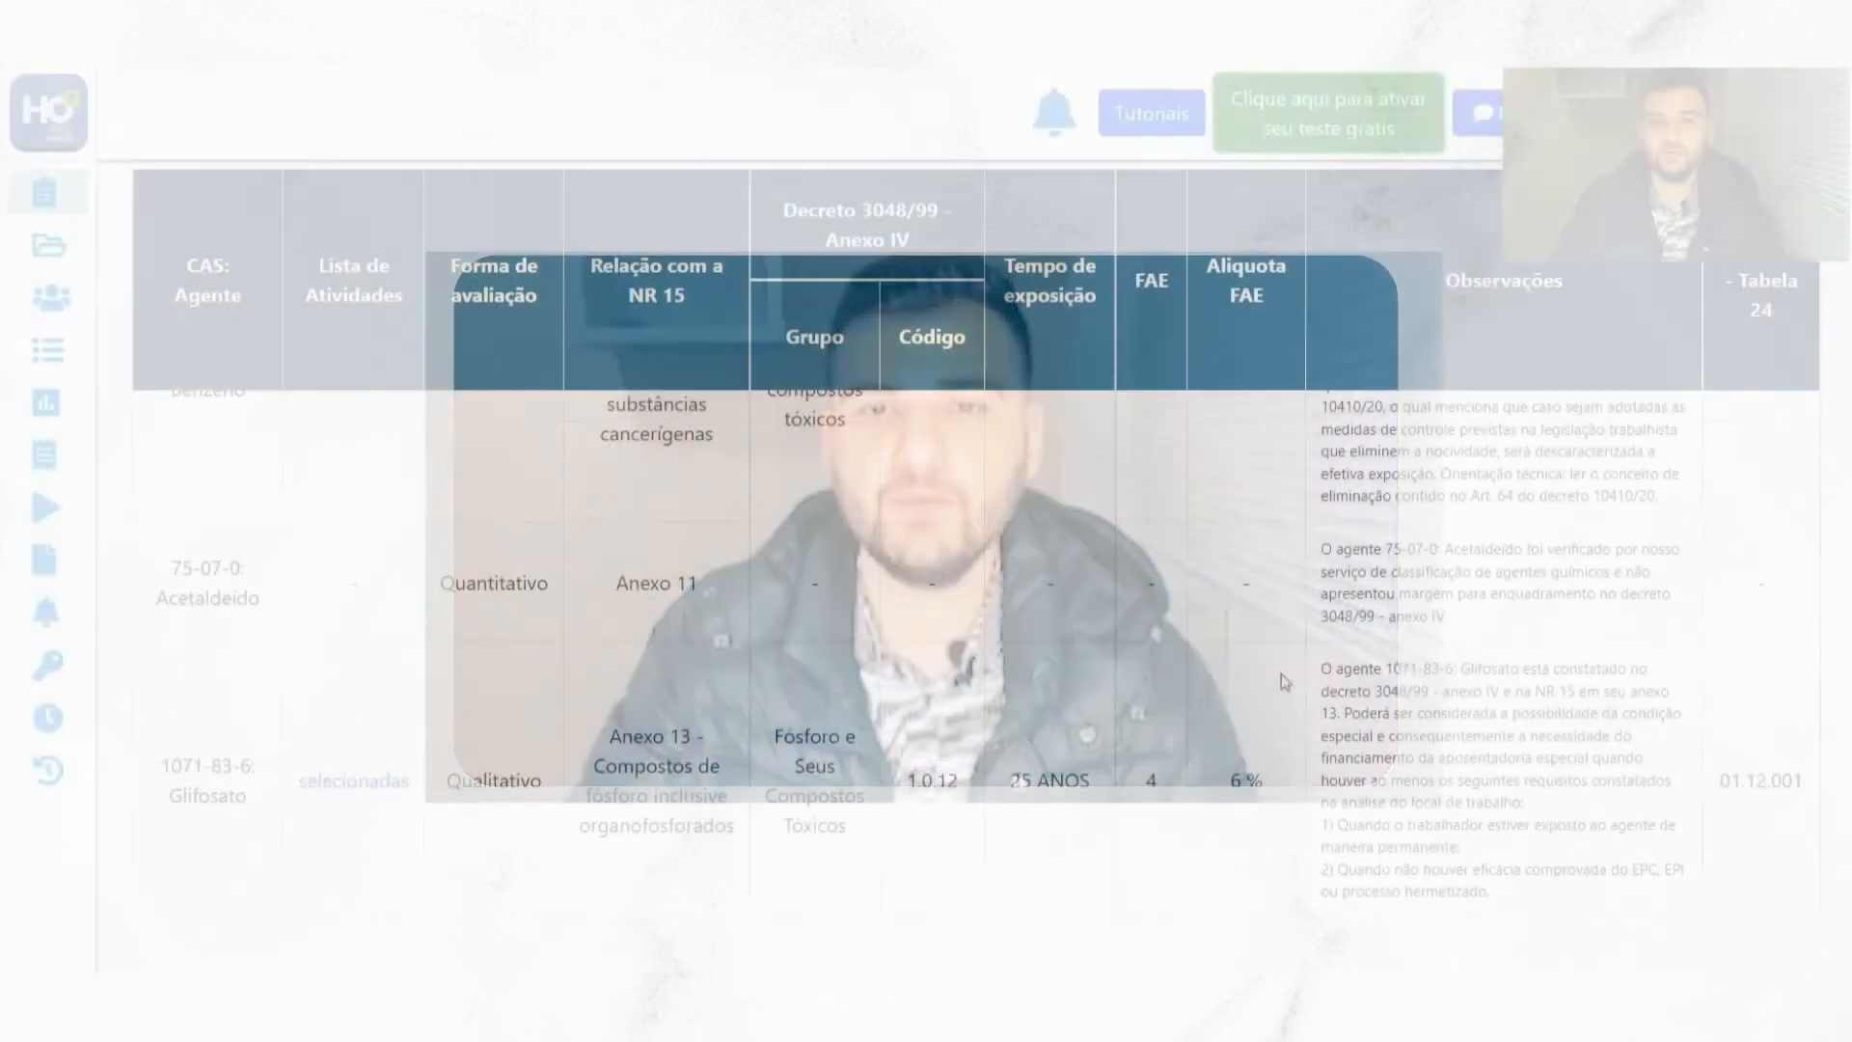
pyautogui.scroll(10, 1281, 682)
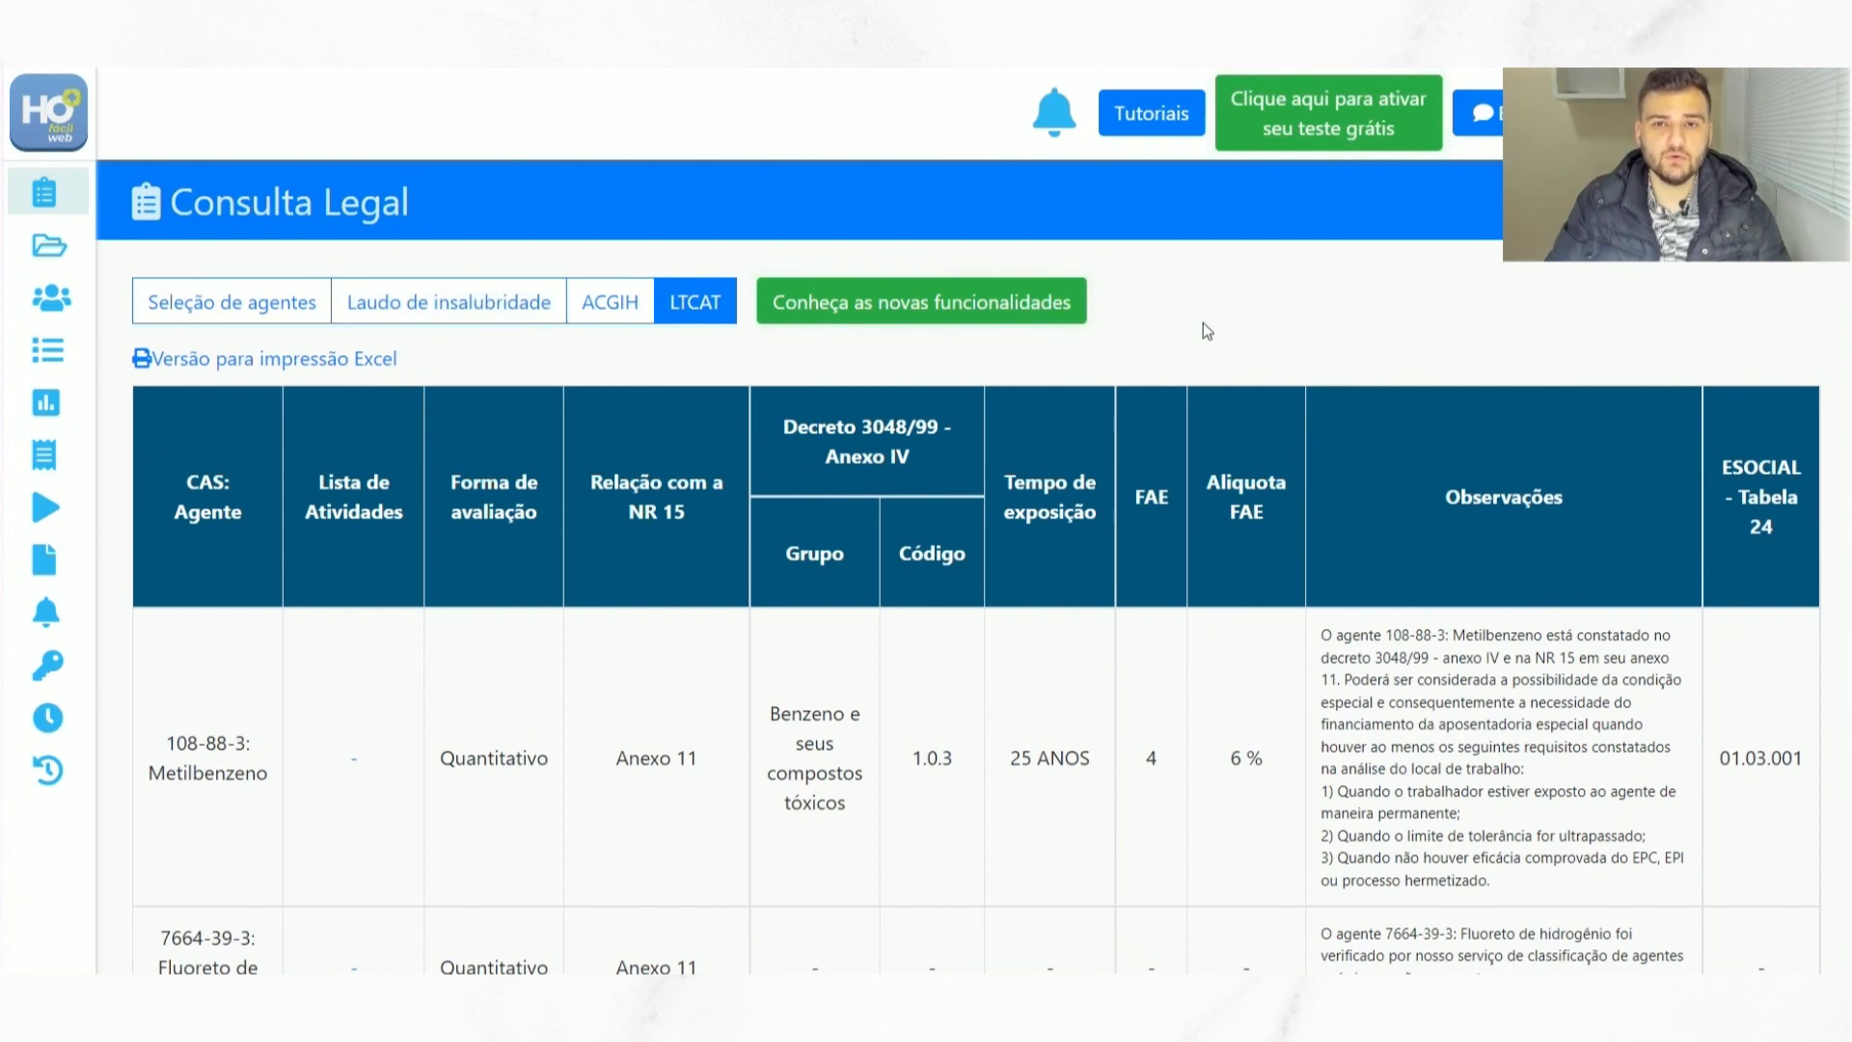
# - Leave Consulta Legal and open the Inventário Químico page
pyautogui.click(842, 302)
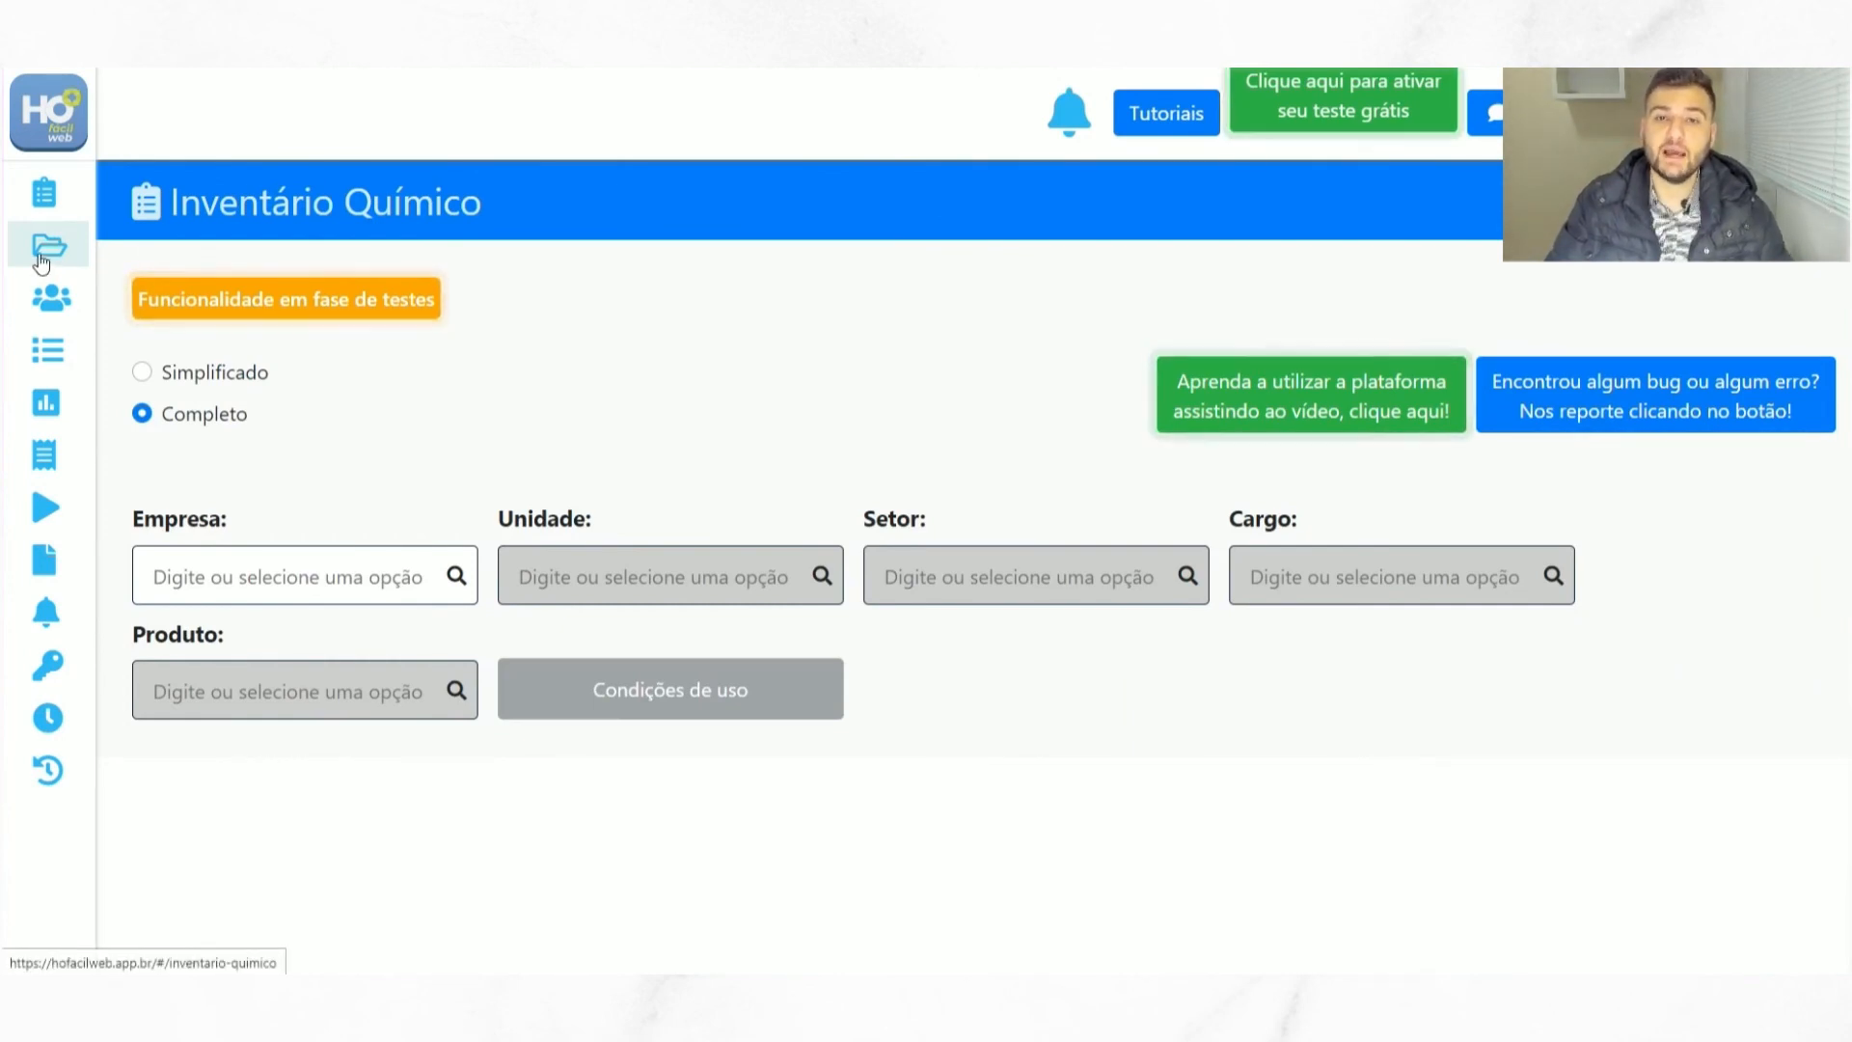
pyautogui.click(55, 214)
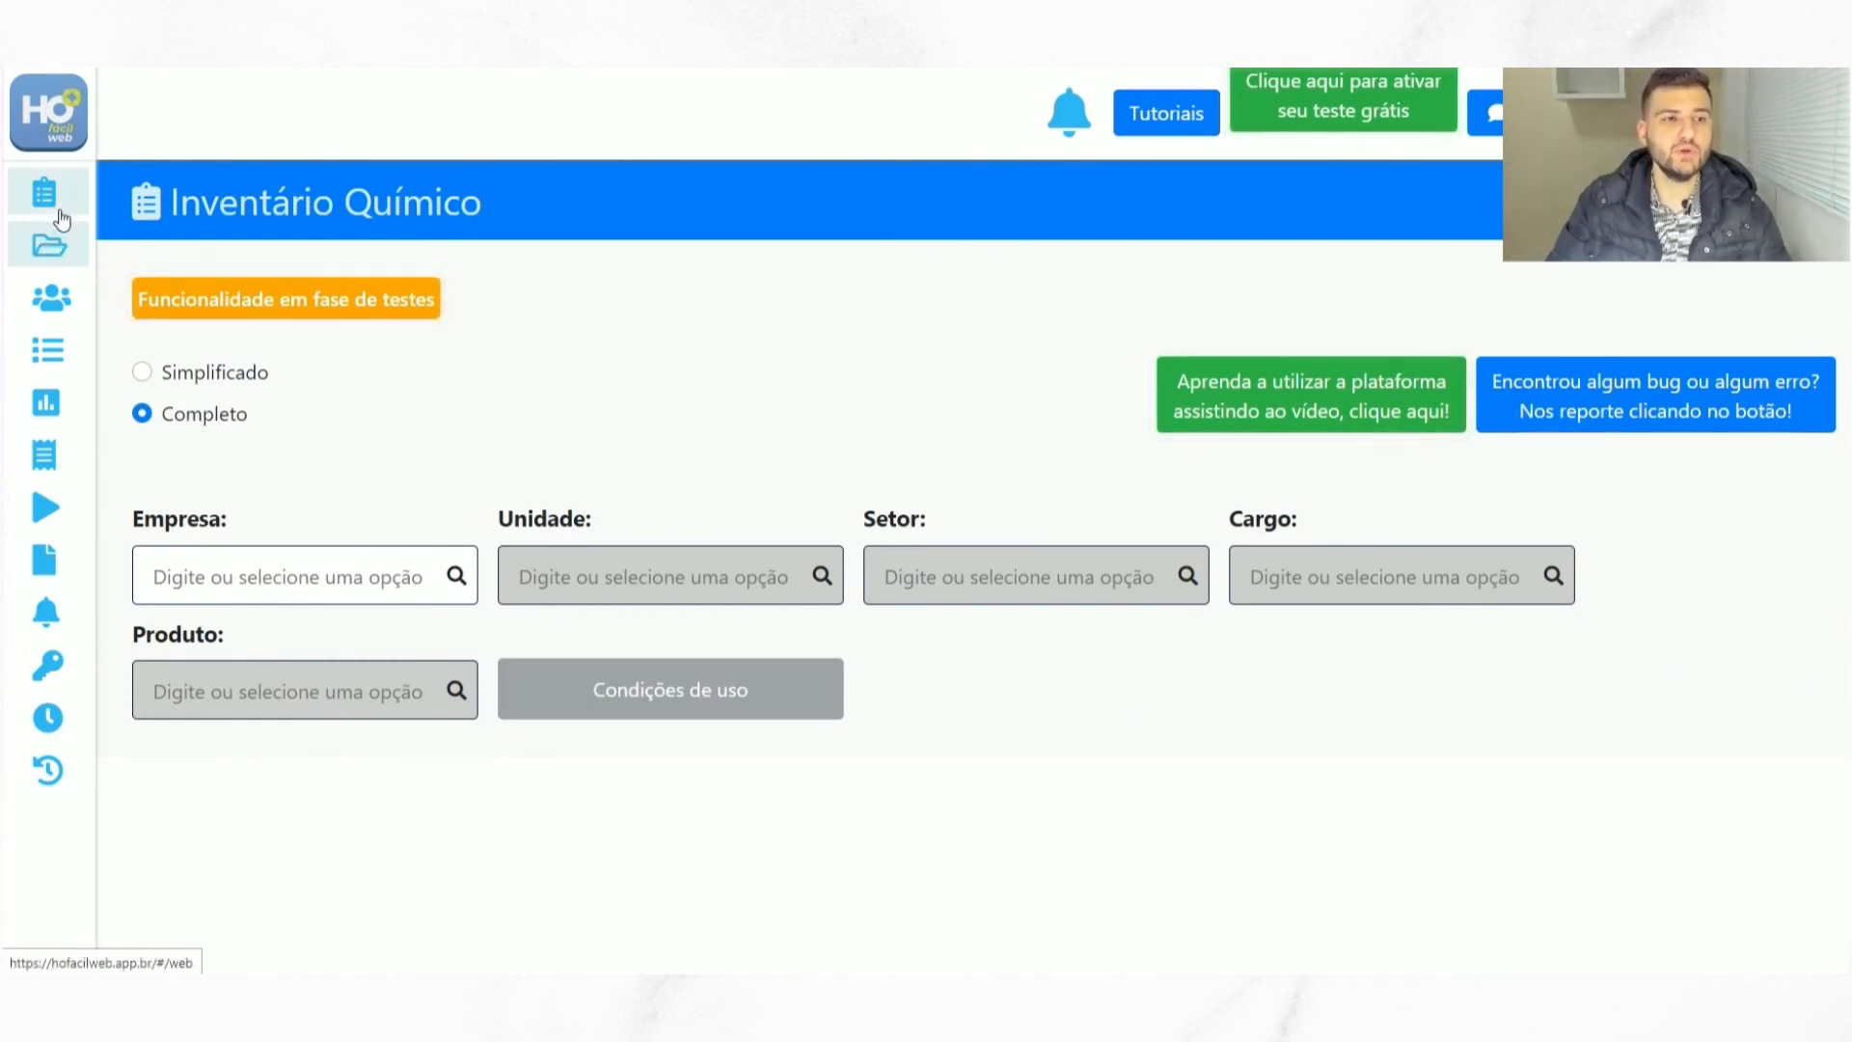
pyautogui.click(54, 247)
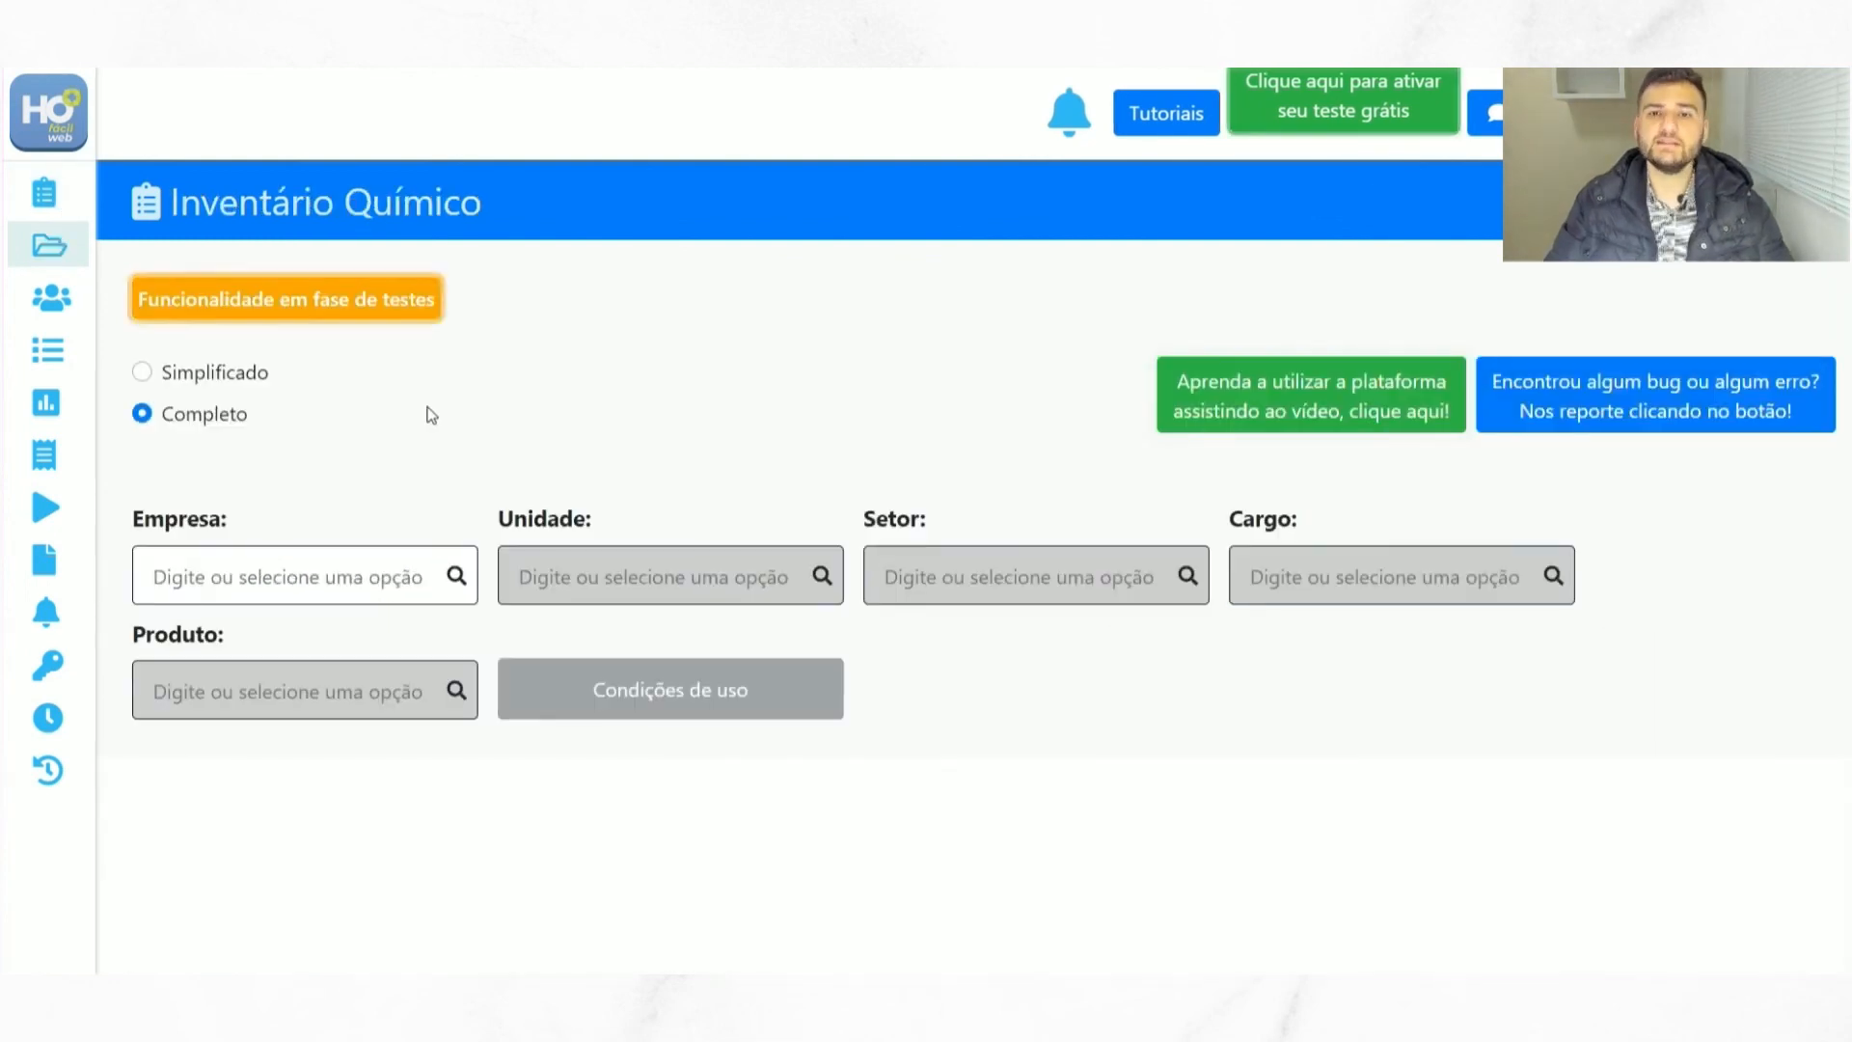